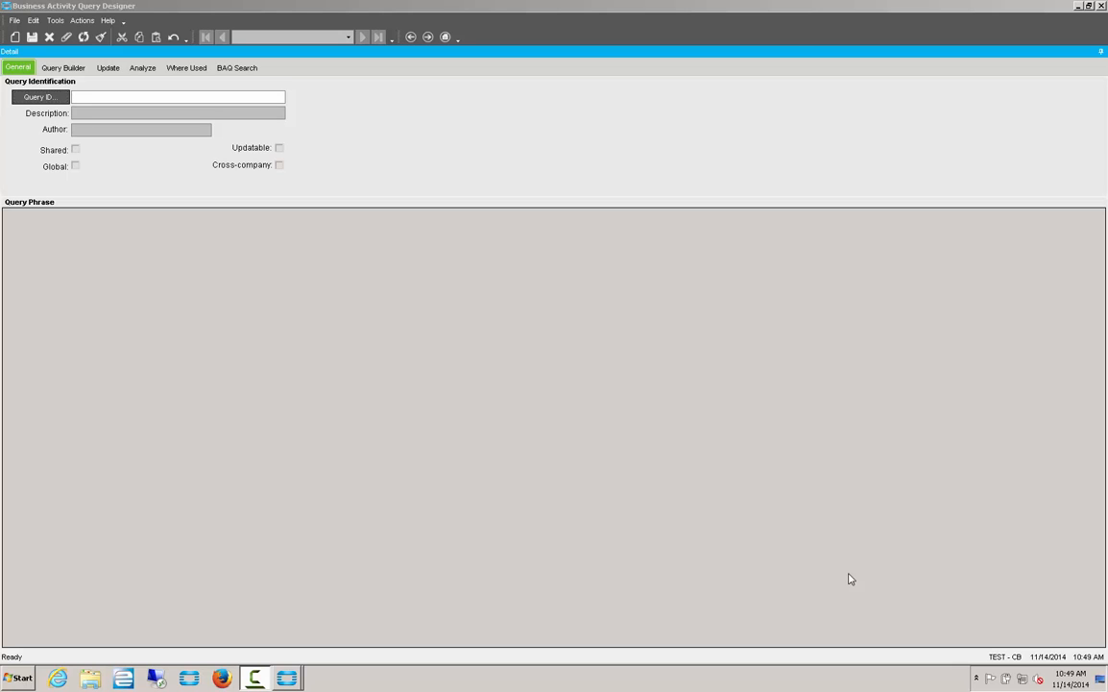
# - Create a new query with the ID CB-No-sub and the description "No Sub"
pyautogui.click(202, 97)
pyautogui.write('cb-')
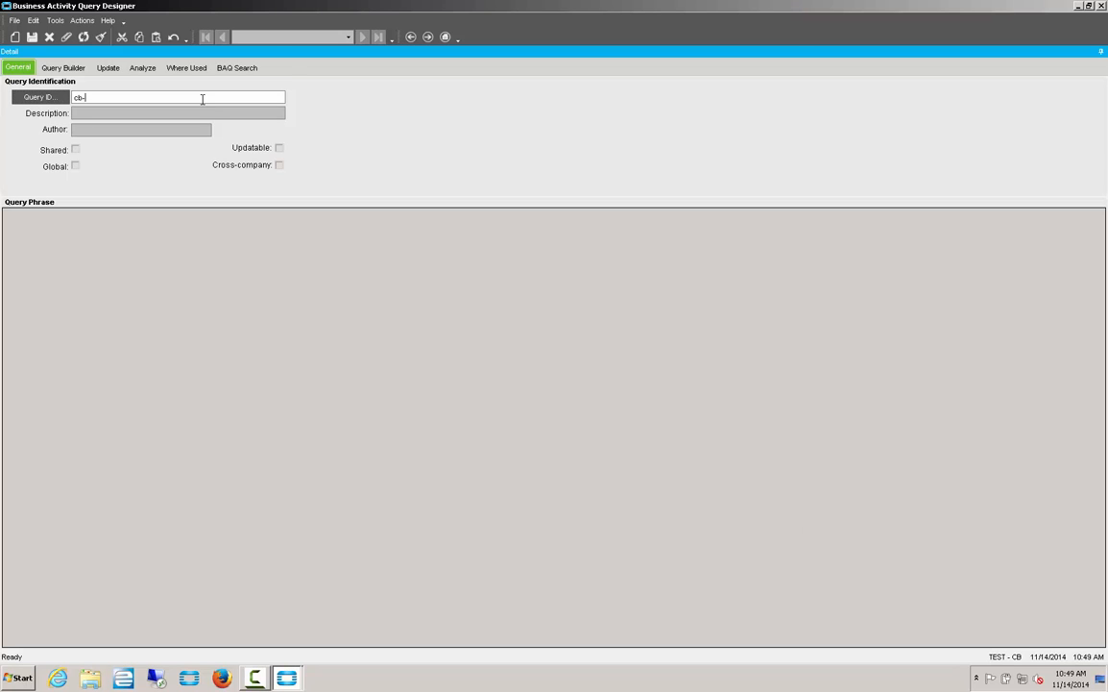
pyautogui.press('BackSpace')
pyautogui.press('BackSpace')
pyautogui.press('BackSpace')
pyautogui.press('BackSpace')
pyautogui.write('-')
pyautogui.press('Tab')
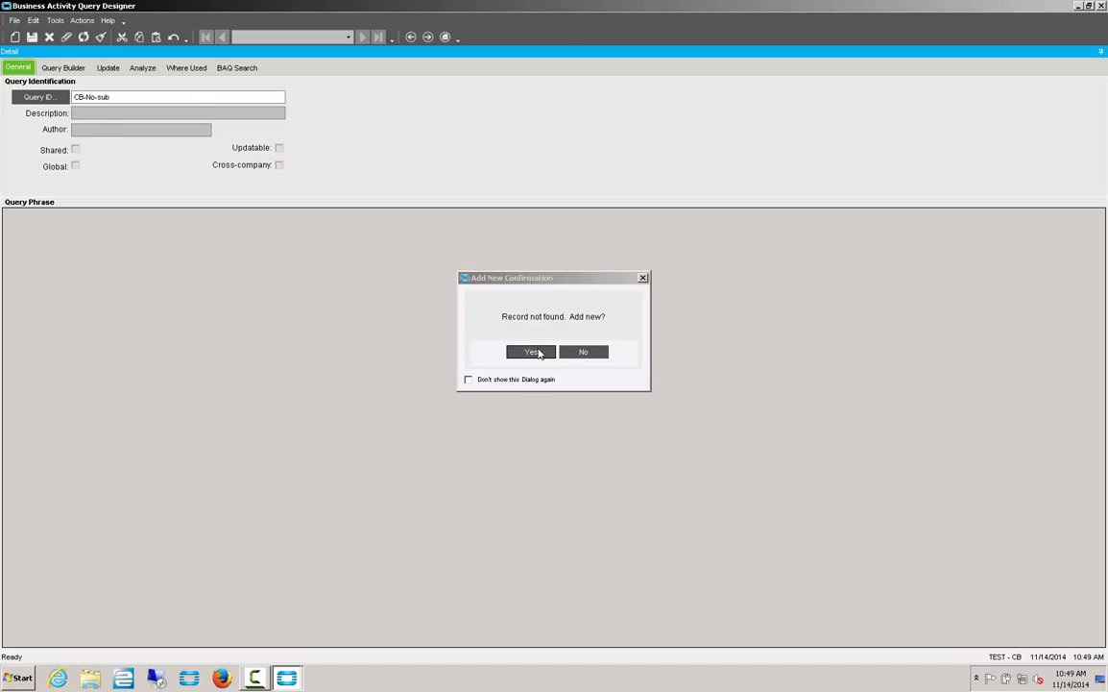
pyautogui.click(523, 352)
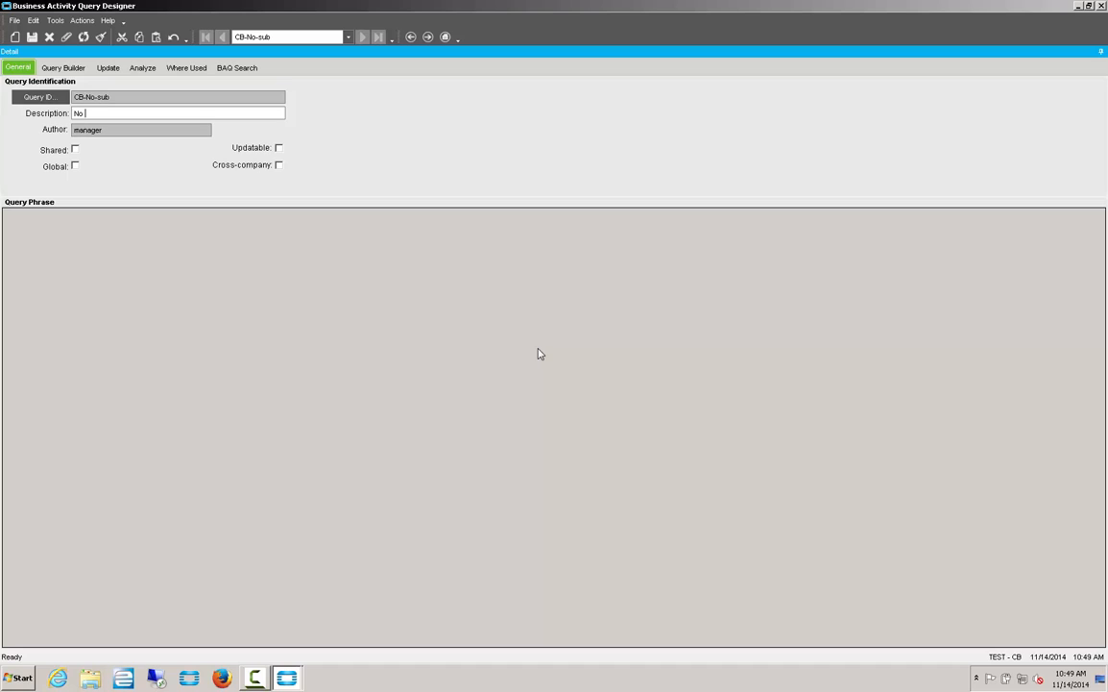
pyautogui.write('No Sbu')
pyautogui.write('ub')
# - Add the Erp.OrderHed and Erp.OrderDtl tables to the query diagram, with OrderDtl placed beside OrderHed
pyautogui.click(58, 68)
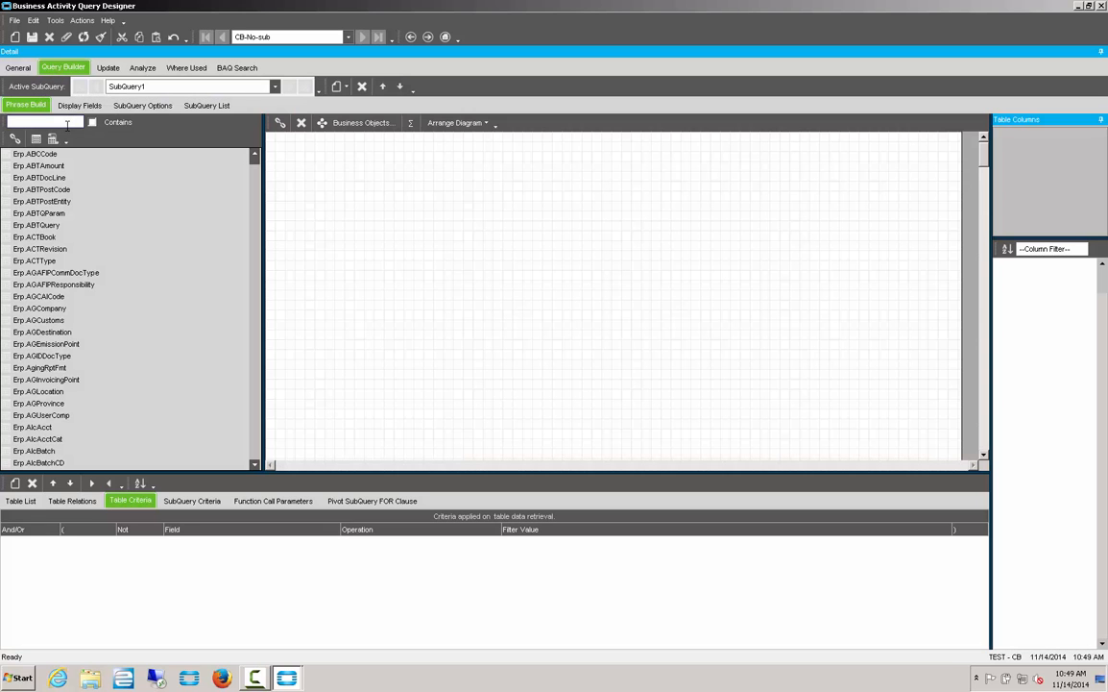
pyautogui.write('o')
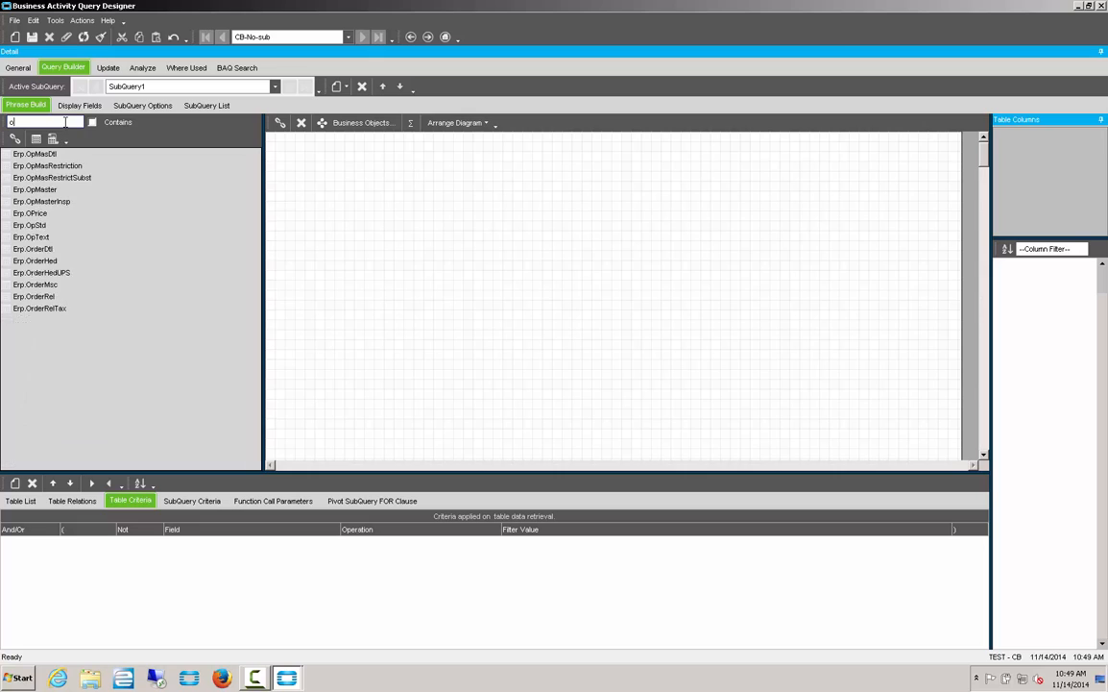
pyautogui.write('rder')
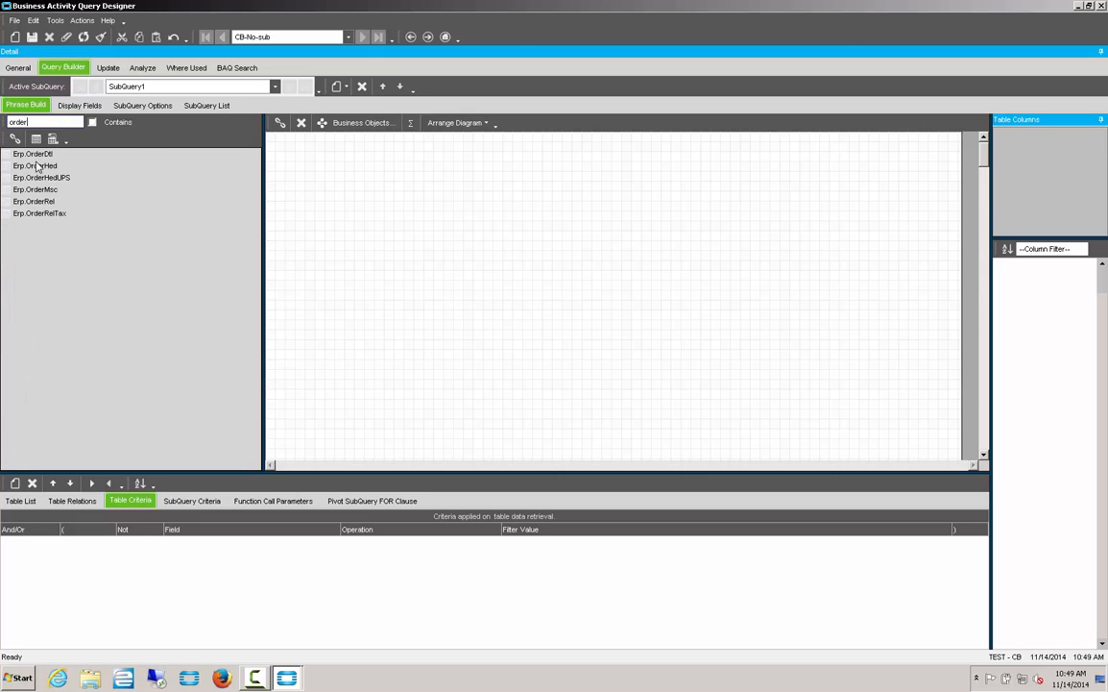
pyautogui.moveTo(40, 166); pyautogui.dragTo(349, 187)
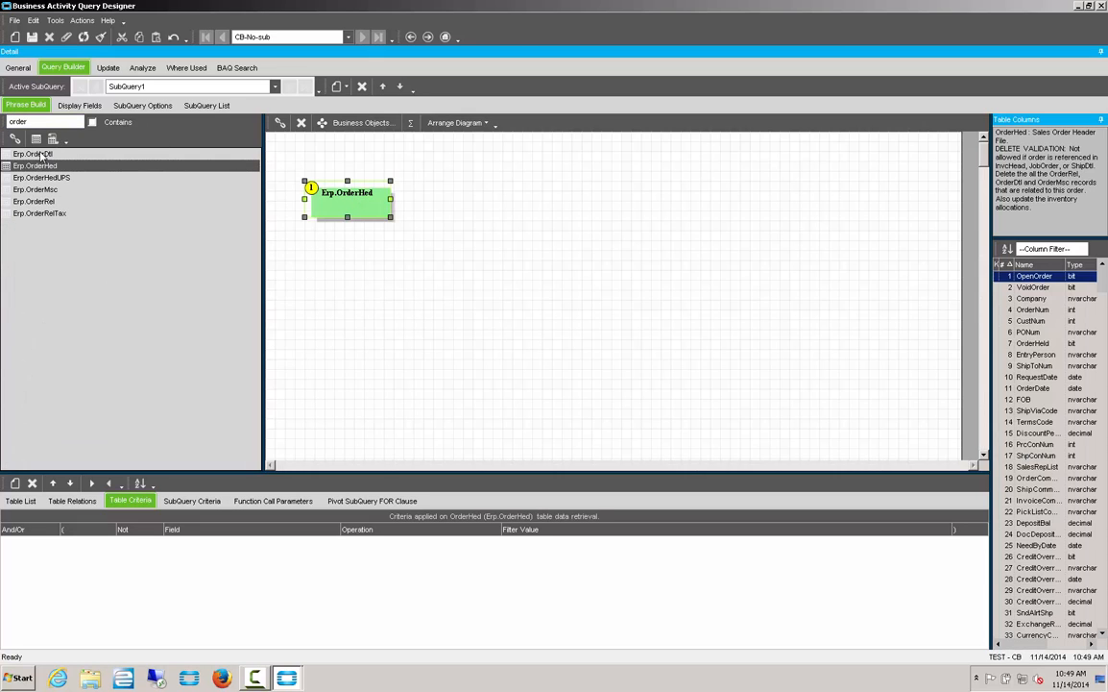
pyautogui.moveTo(535, 204); pyautogui.dragTo(538, 213)
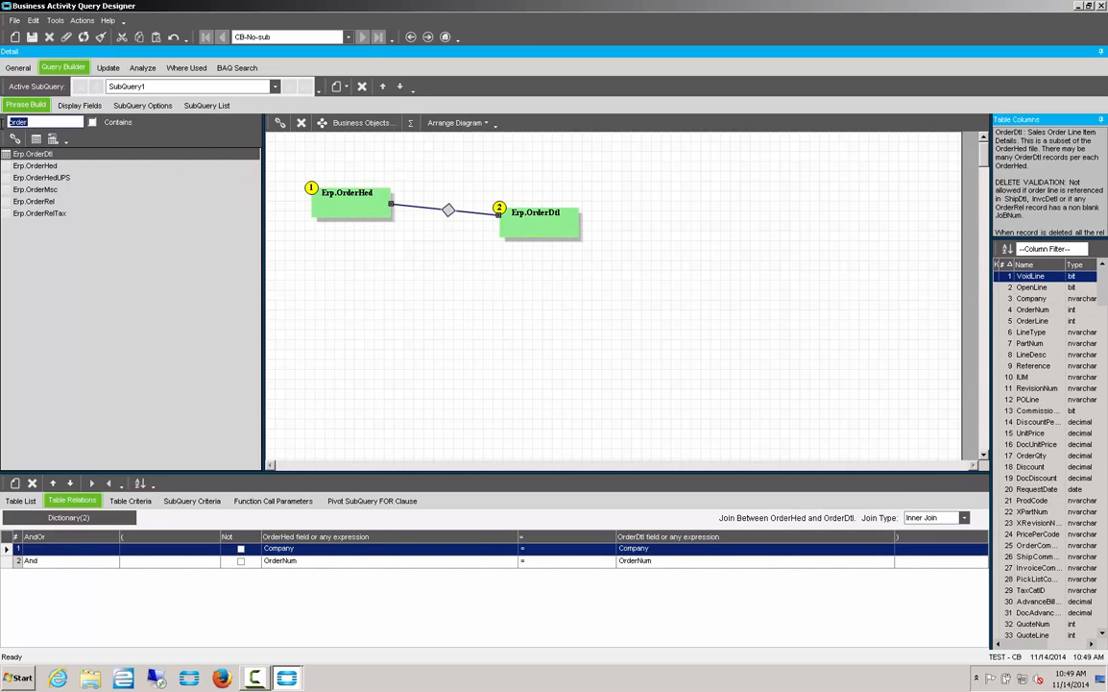
# - Find the Erp.Customer table and place it in the query diagram below Erp.OrderDtl
pyautogui.write('custo')
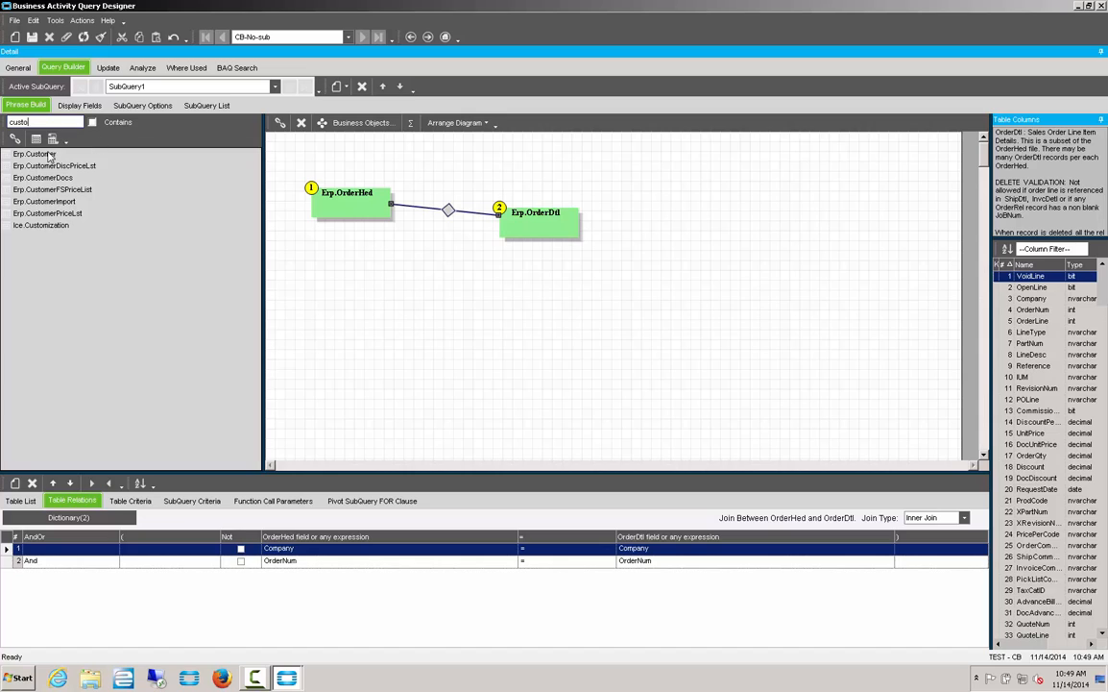
pyautogui.moveTo(48, 156); pyautogui.dragTo(667, 314)
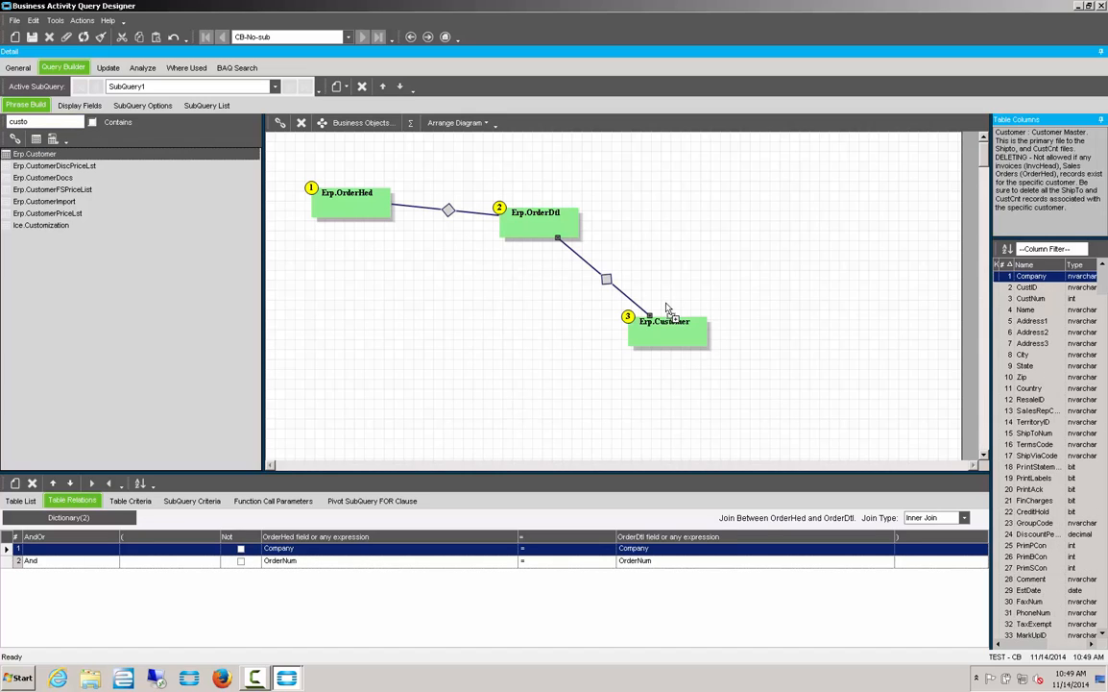
pyautogui.click(652, 332)
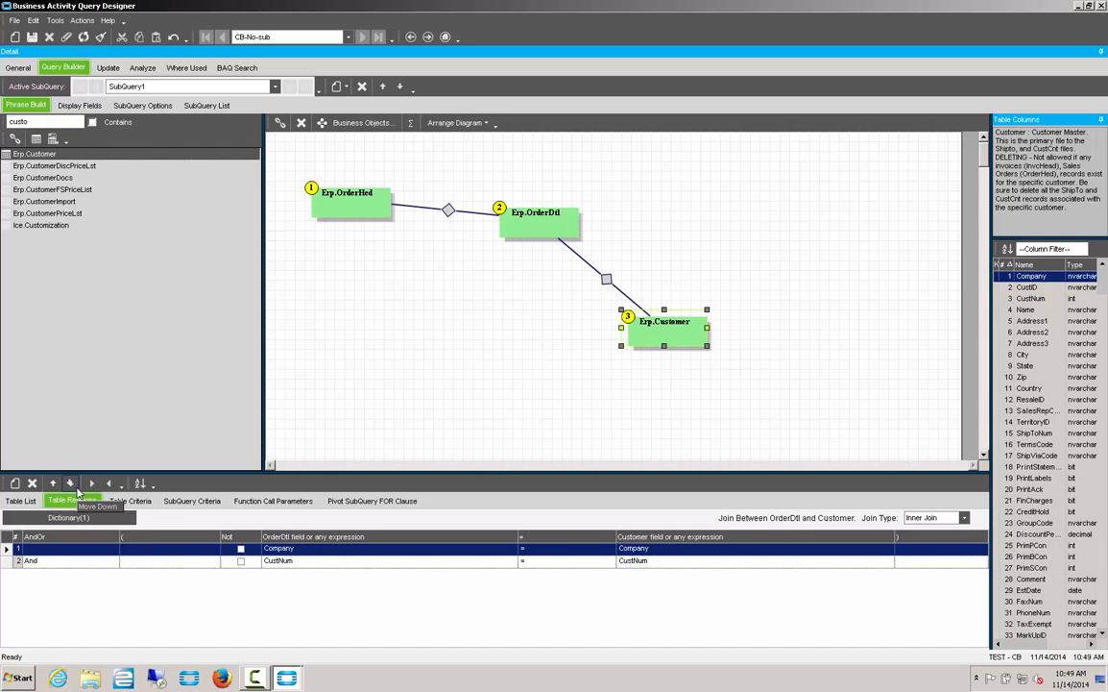
# - Add a table criterion to Customer requiring State to equal the specified constant IL
pyautogui.click(130, 501)
pyautogui.click(16, 483)
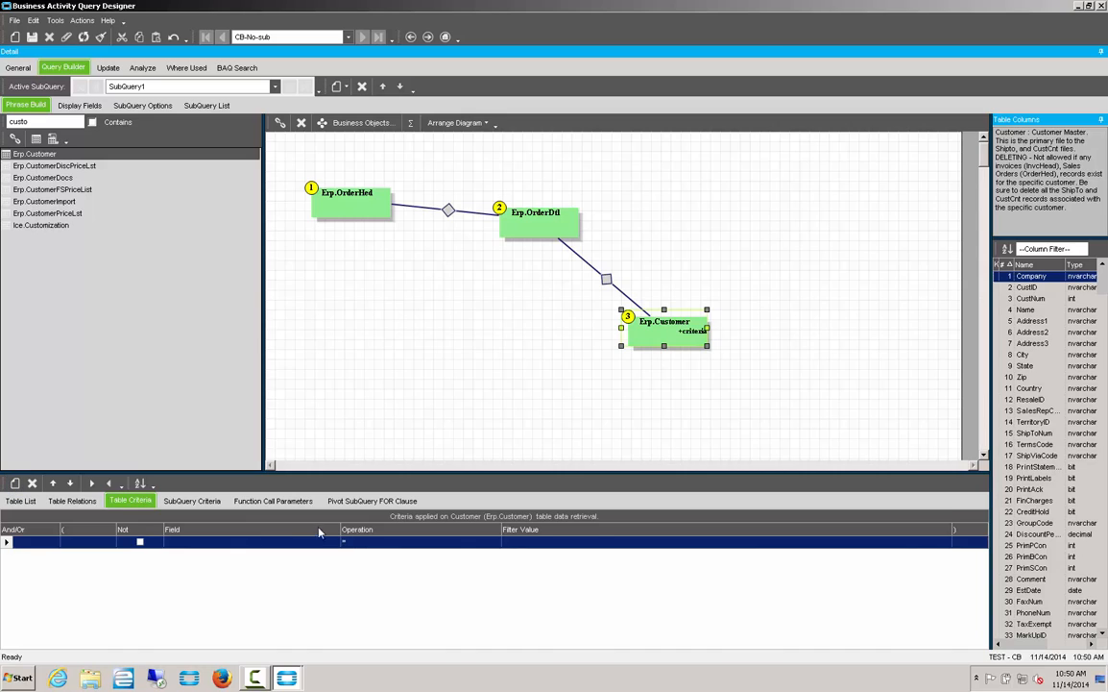
pyautogui.click(335, 543)
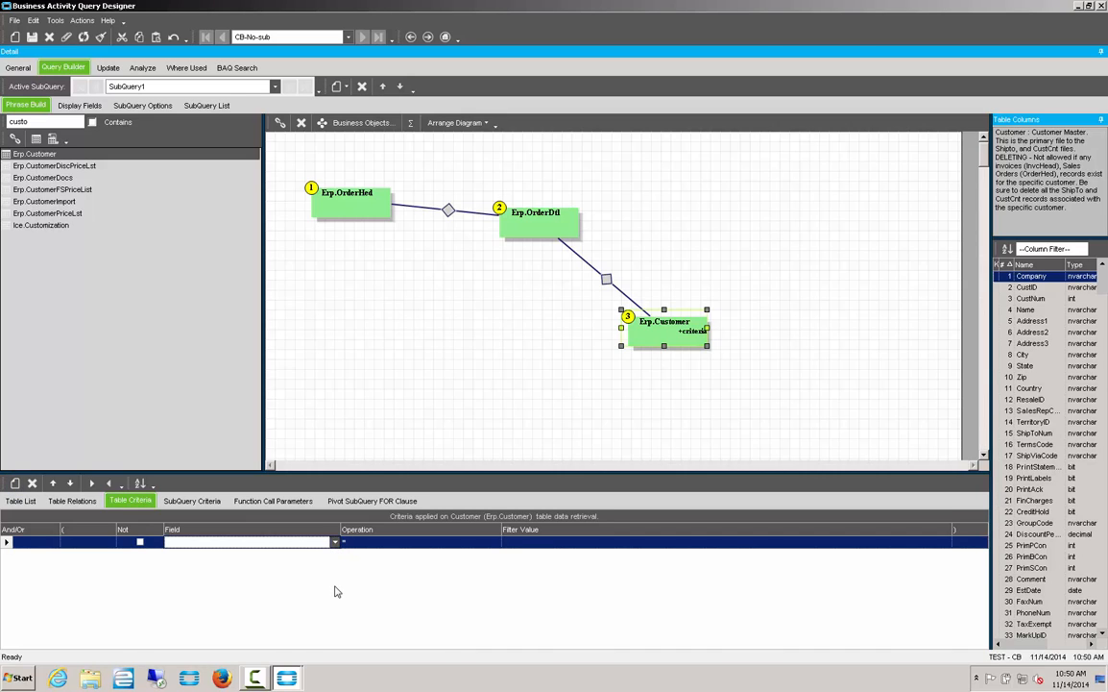
pyautogui.click(335, 543)
pyautogui.scroll(-3, 249, 591)
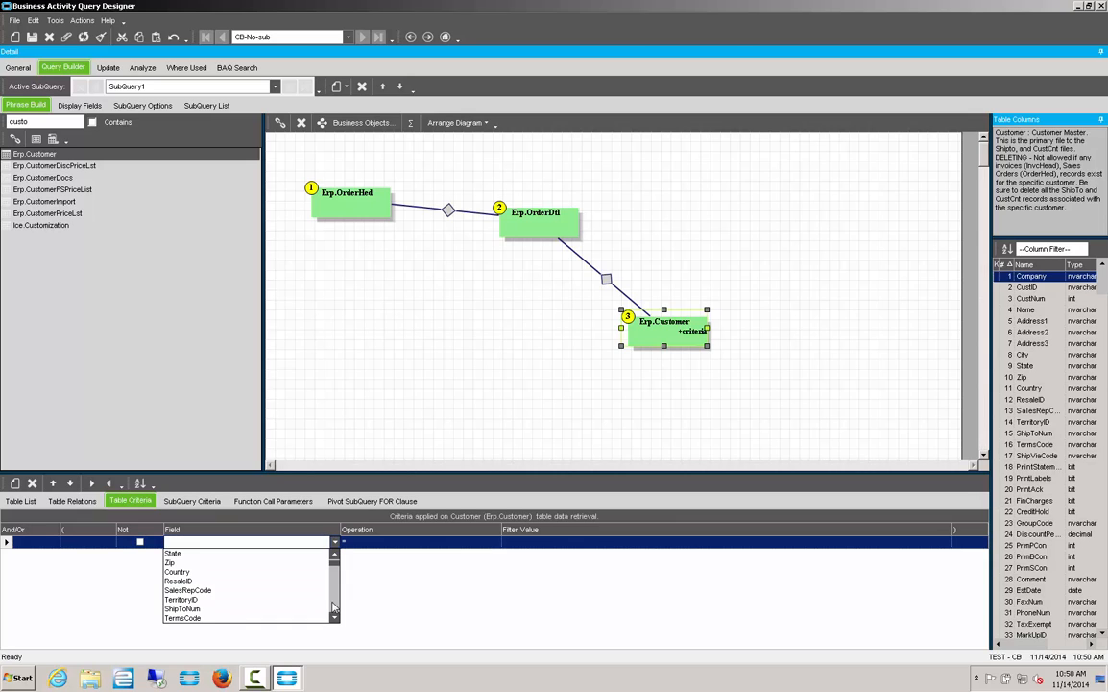
pyautogui.click(280, 557)
pyautogui.click(524, 542)
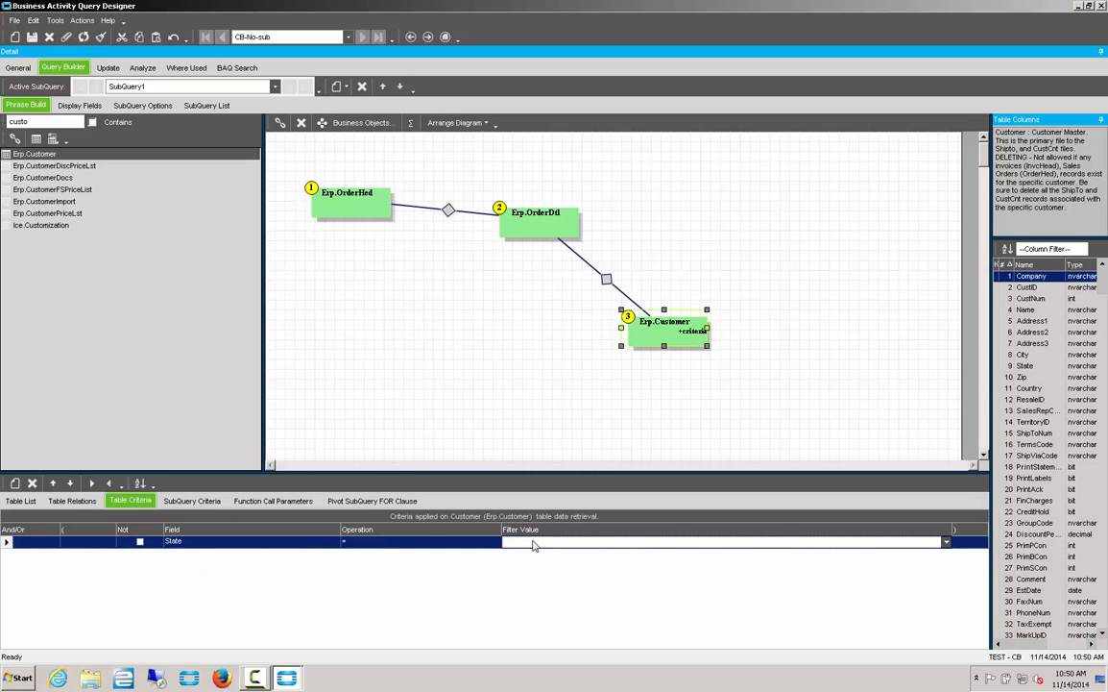
pyautogui.click(519, 563)
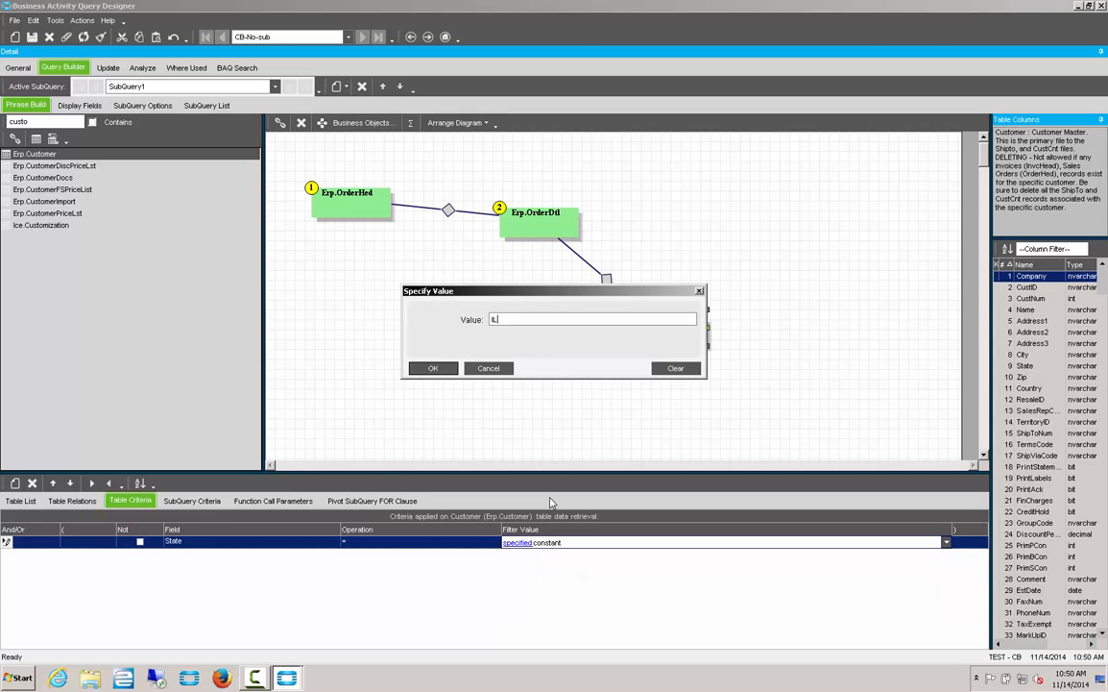
pyautogui.write('IL')
pyautogui.click(433, 368)
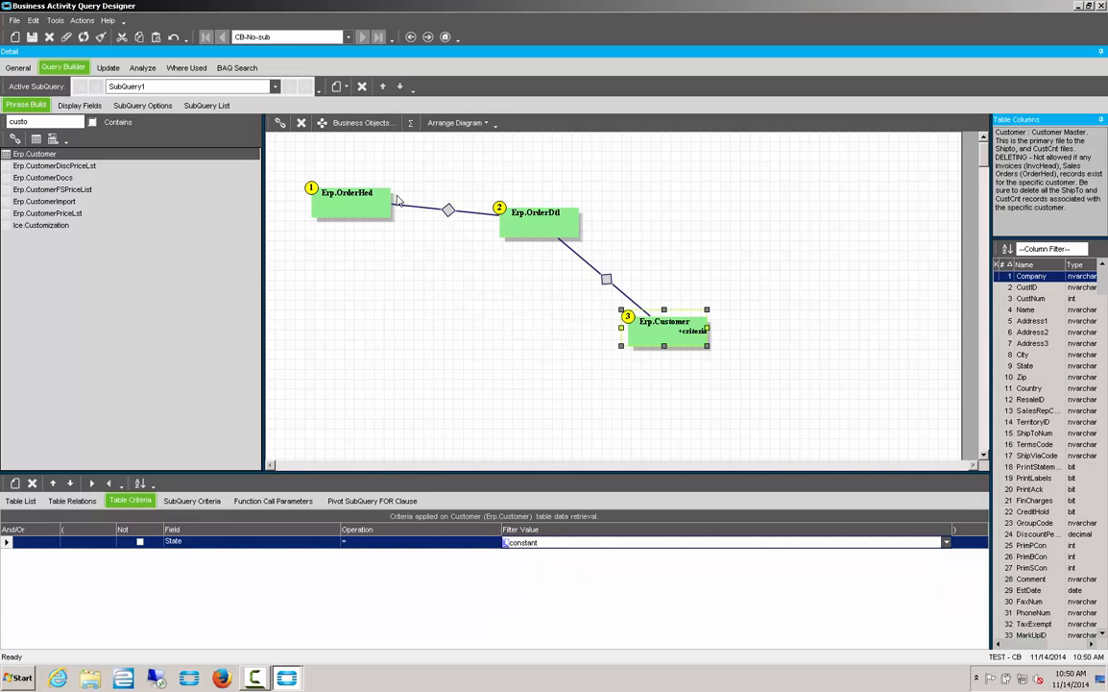
# - Add a table criterion to OrderHed on the OrderDate field
pyautogui.click(343, 203)
pyautogui.rightClick(343, 211)
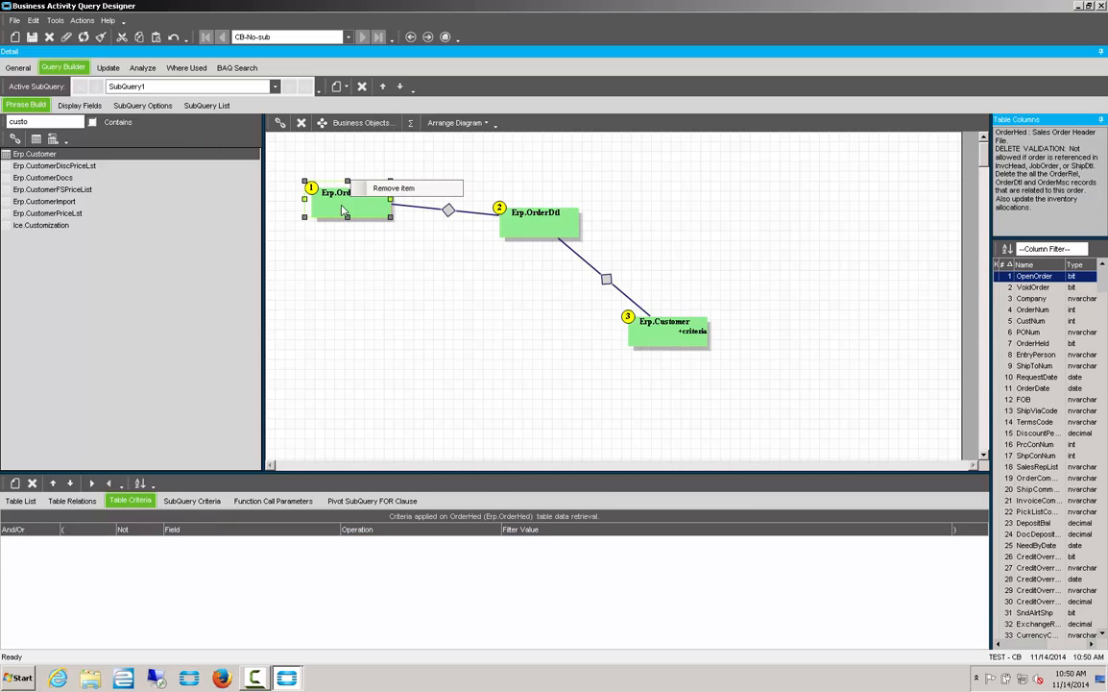
pyautogui.click(373, 232)
pyautogui.click(350, 202)
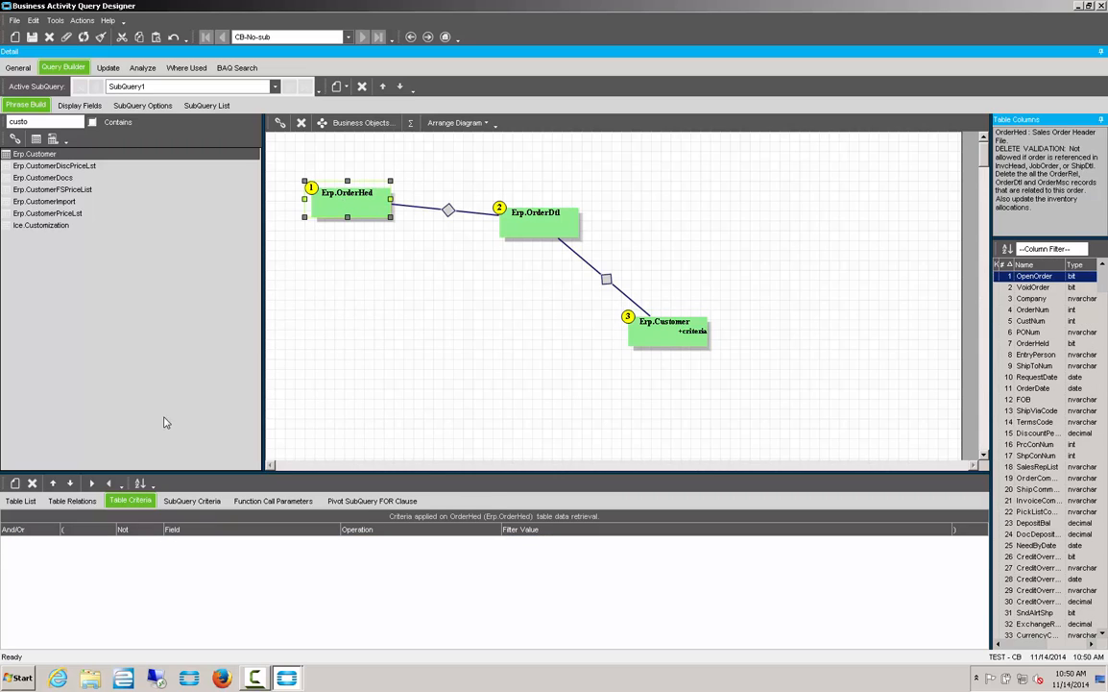
pyautogui.click(15, 483)
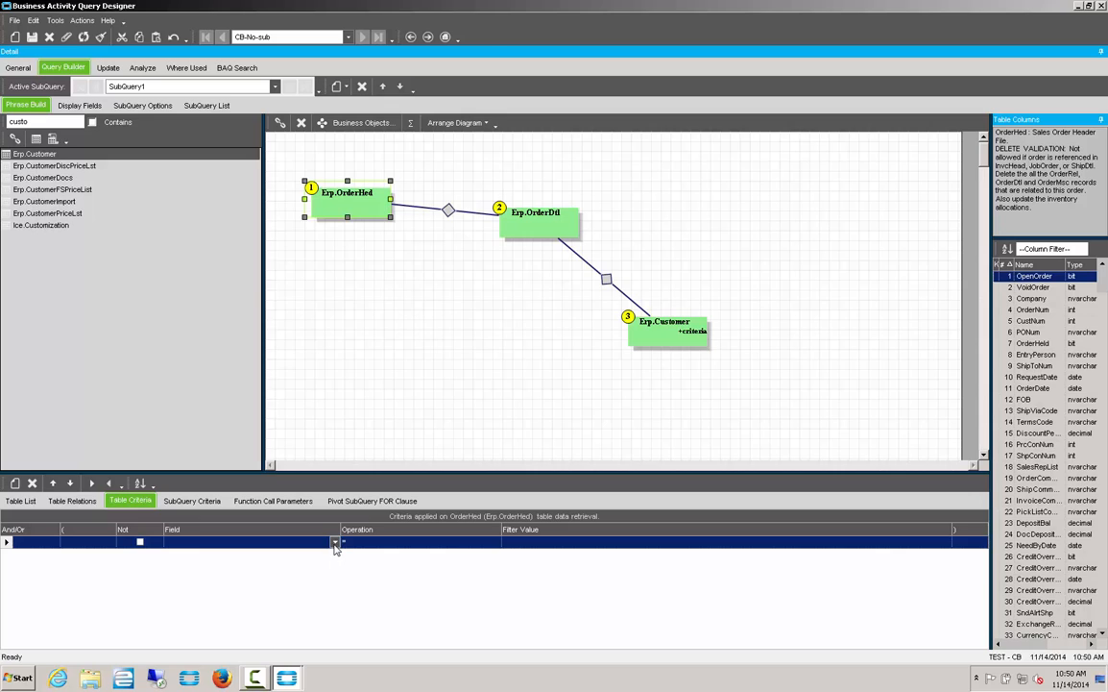
pyautogui.click(335, 543)
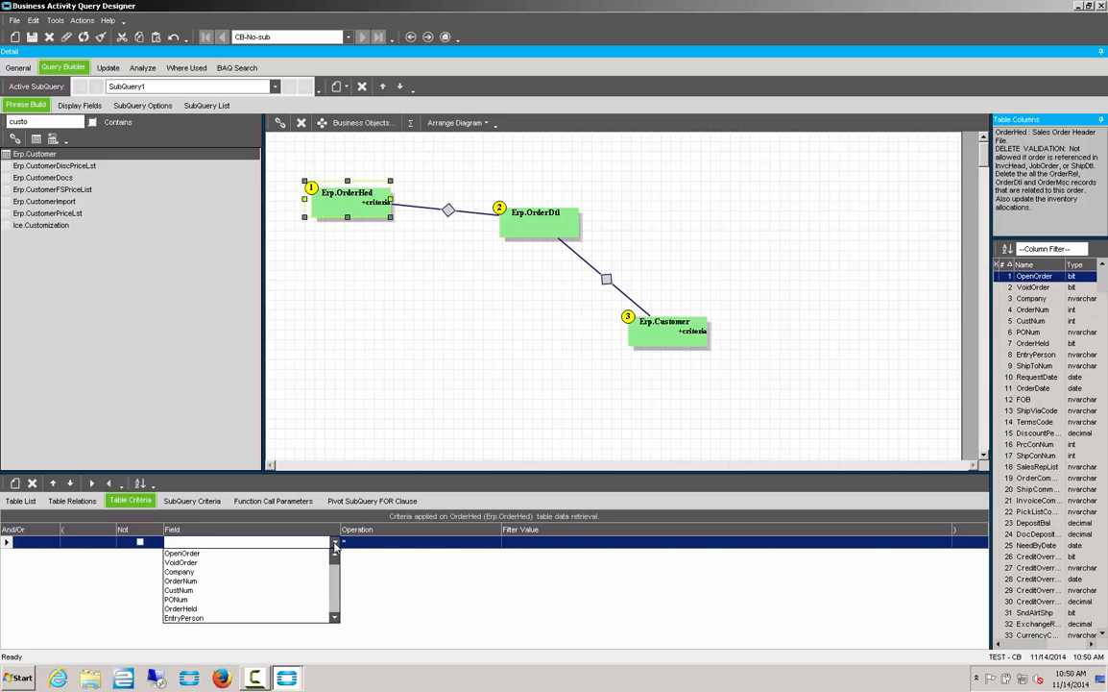
pyautogui.scroll(-3, 299, 577)
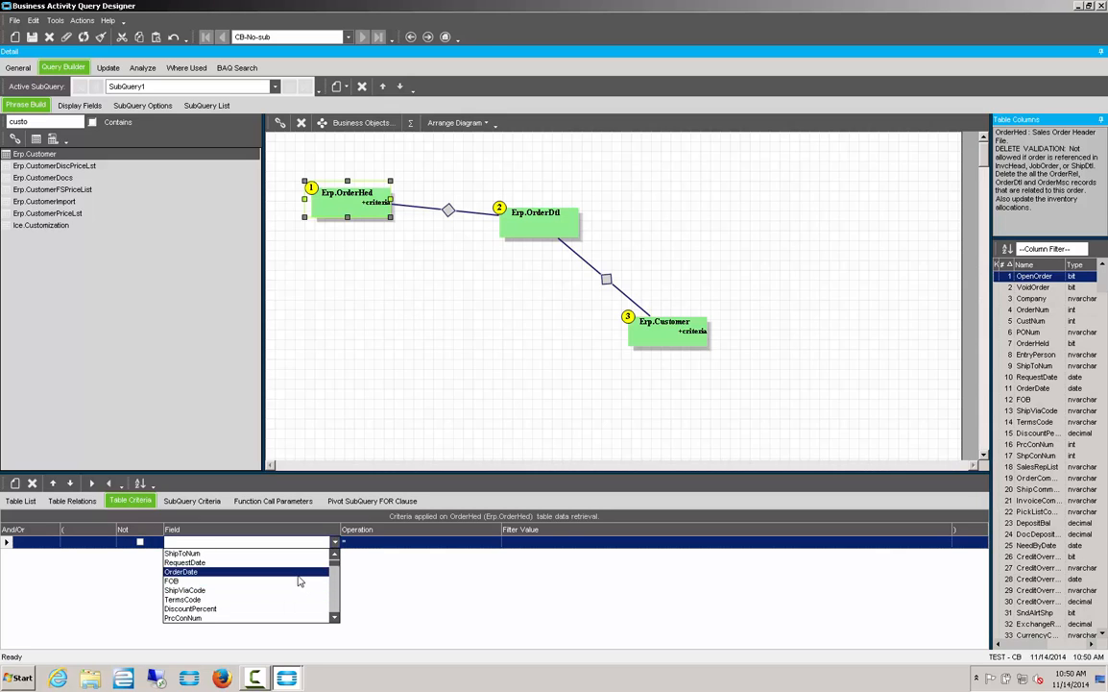
pyautogui.click(299, 580)
# - Set the OrderDate criterion to > with a specified constant date of 06/01
pyautogui.click(495, 543)
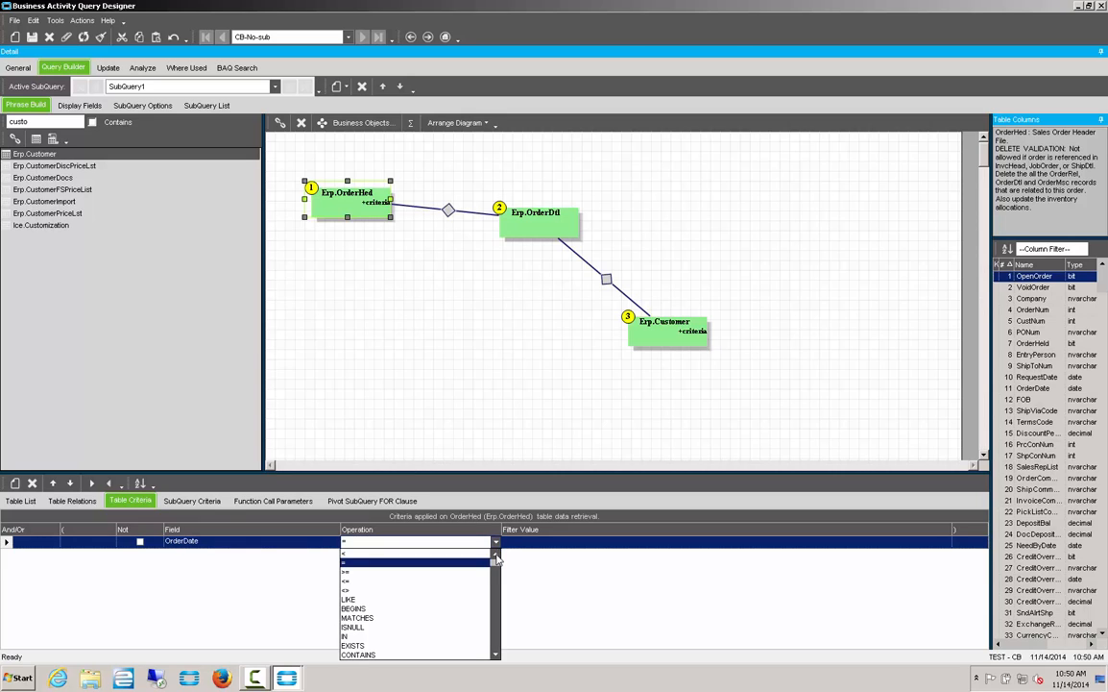
pyautogui.click(416, 561)
pyautogui.click(533, 542)
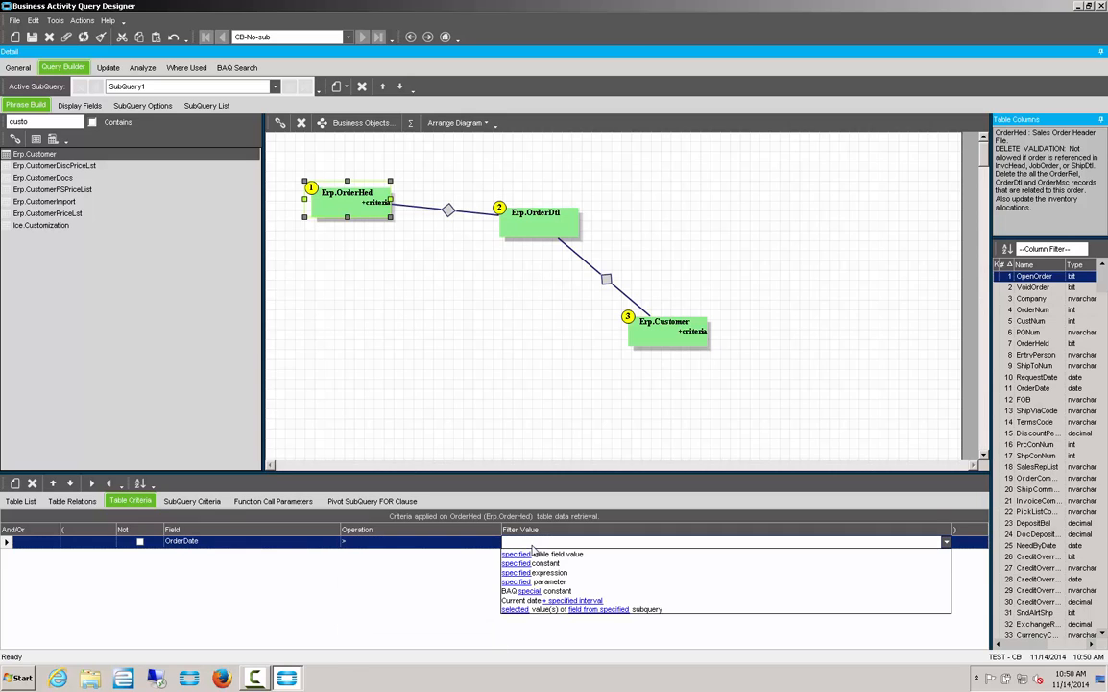
pyautogui.click(533, 563)
pyautogui.click(517, 543)
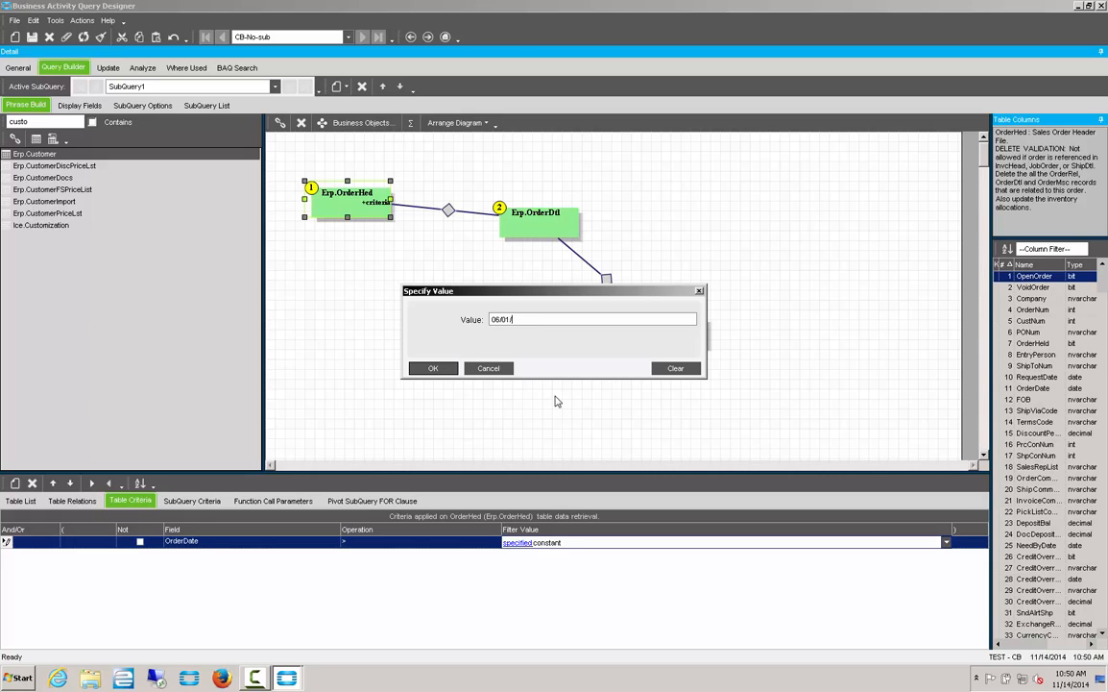
pyautogui.click(434, 368)
# - Add OpenOrder, OrderNum, CustNum and OrderDate from OrderHed to the query's display columns
pyautogui.click(69, 101)
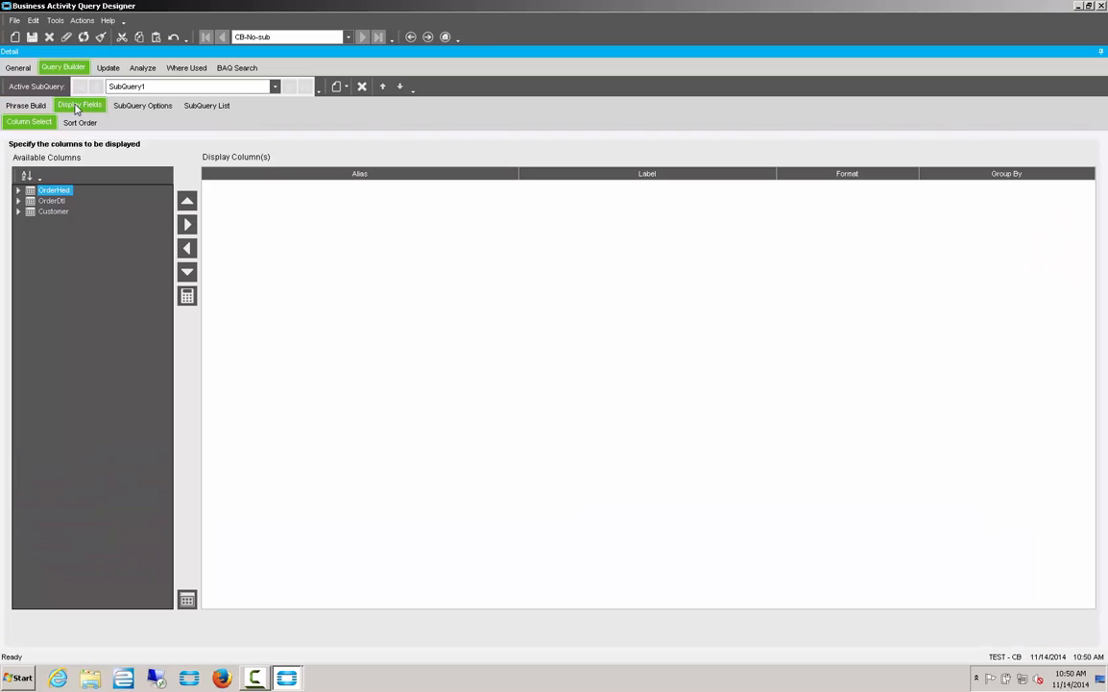
pyautogui.click(18, 190)
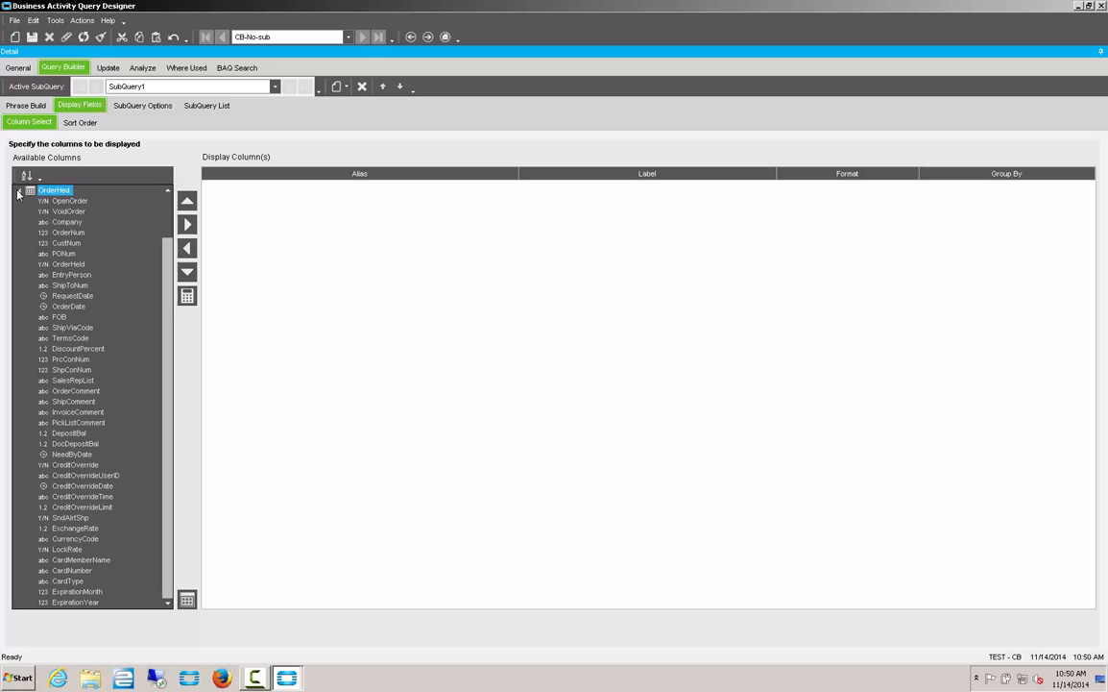
pyautogui.doubleClick(71, 201)
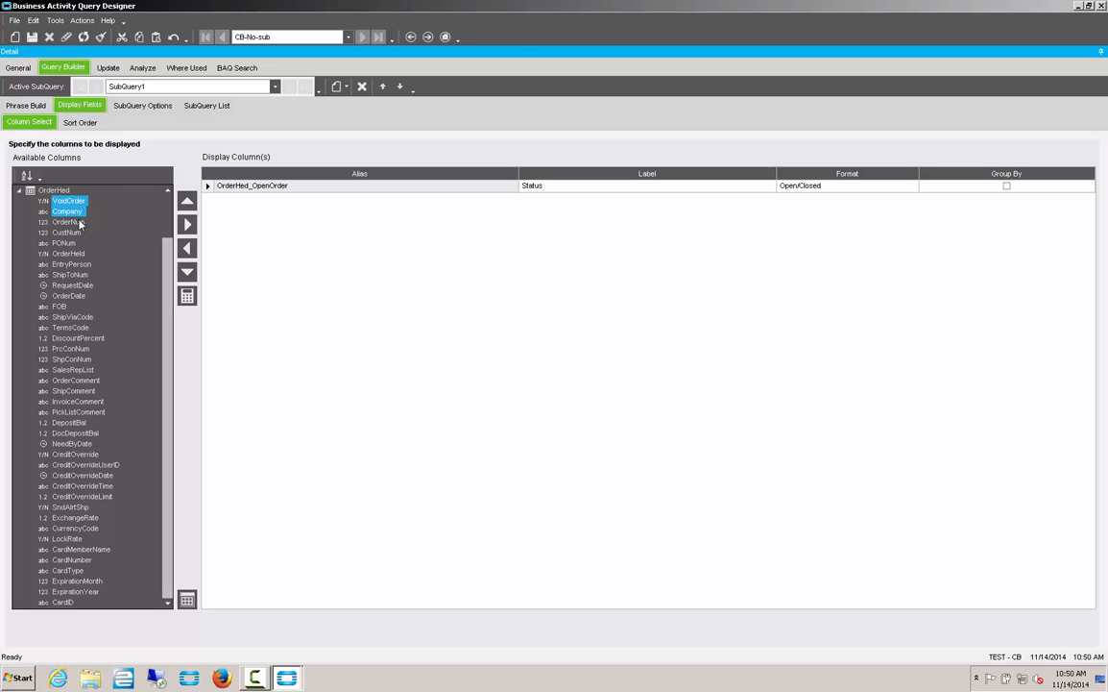
pyautogui.doubleClick(80, 222)
pyautogui.doubleClick(81, 223)
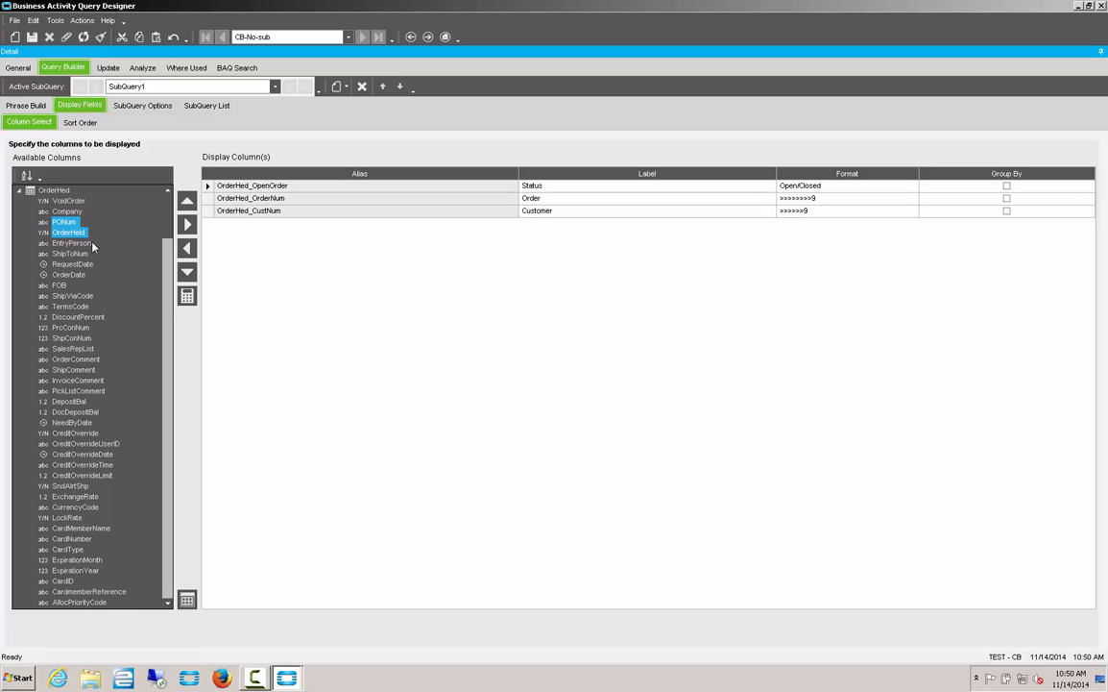
pyautogui.doubleClick(83, 275)
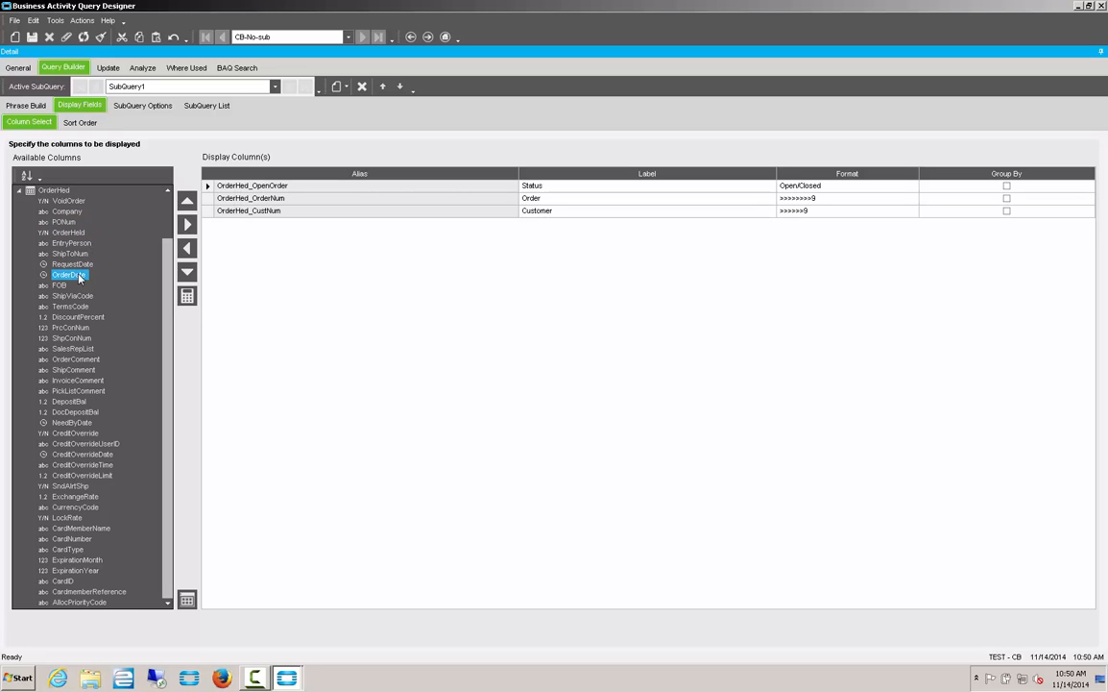
# - Add OpenLine and DocExtPriceDtl from OrderDtl to the query's display columns
pyautogui.click(18, 190)
pyautogui.click(18, 201)
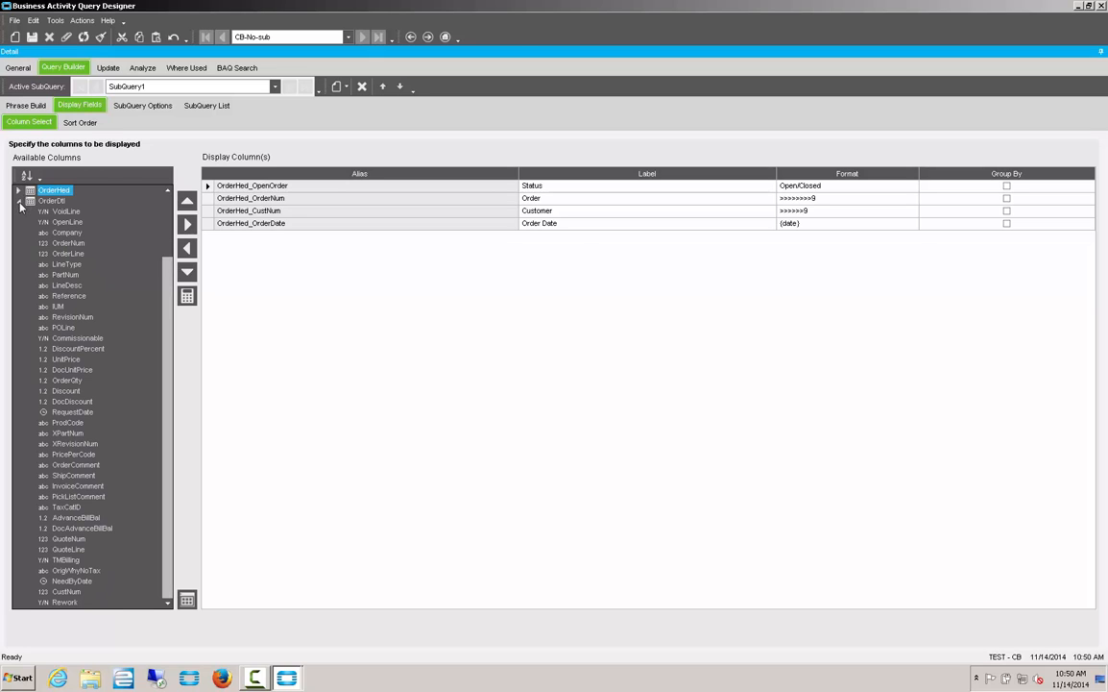
pyautogui.doubleClick(83, 224)
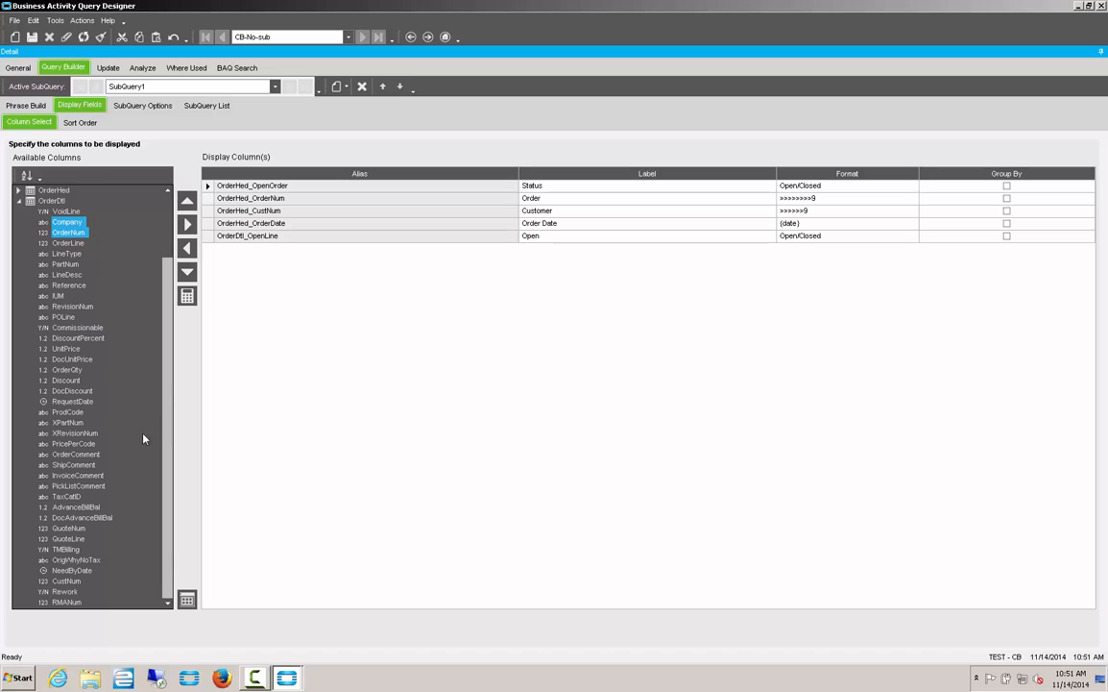
pyautogui.click(165, 545)
pyautogui.click(168, 544)
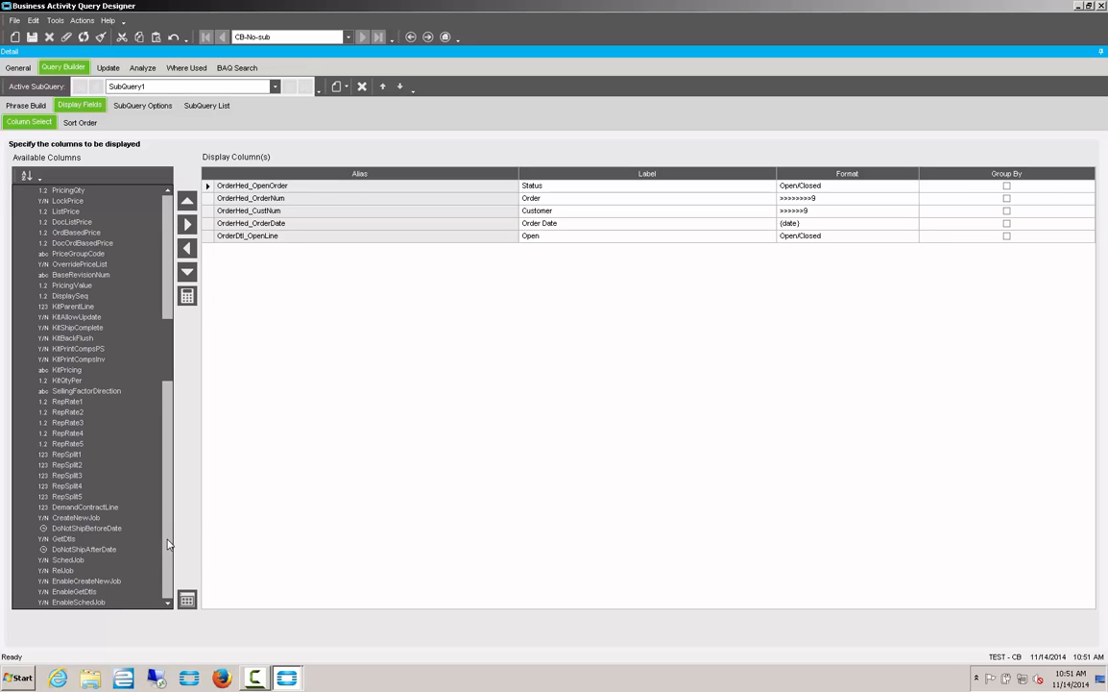
pyautogui.click(167, 544)
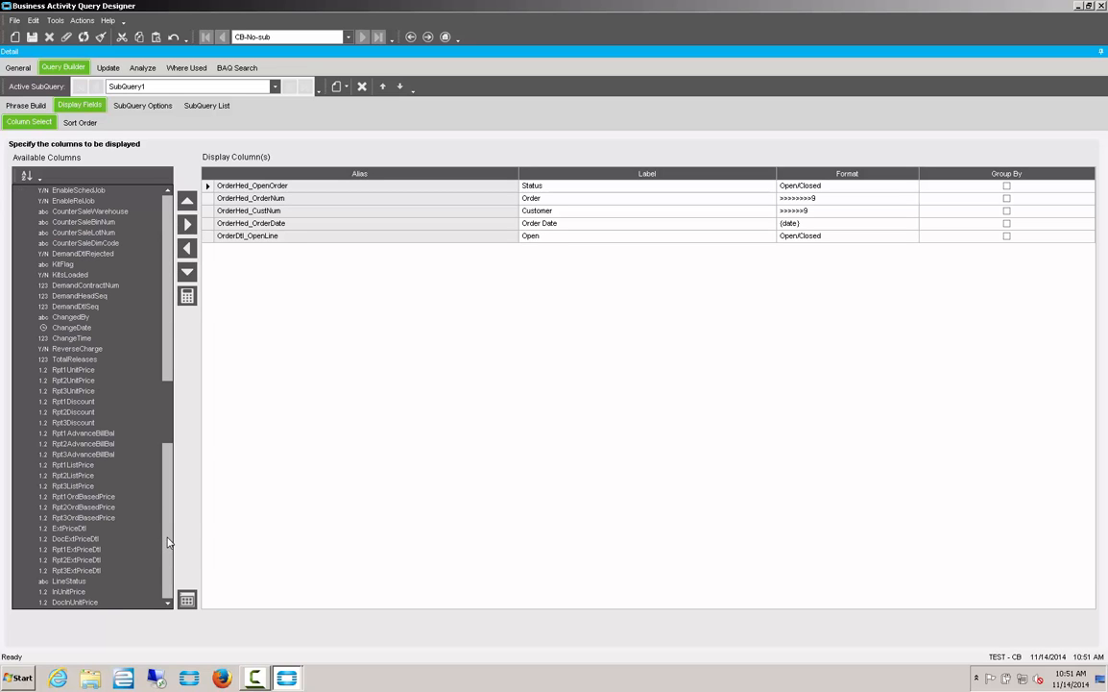
pyautogui.click(90, 539)
pyautogui.click(188, 224)
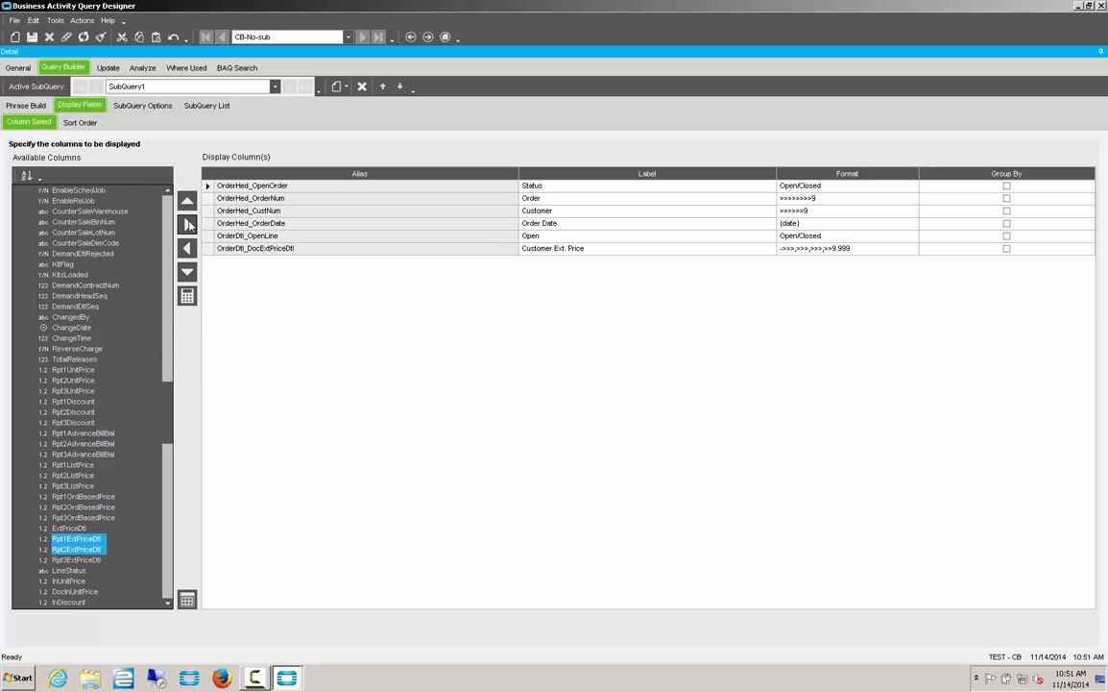
# - Save the CB-No-sub query, analyze its syntax and test it, checking the number of rows returned
pyautogui.click(32, 37)
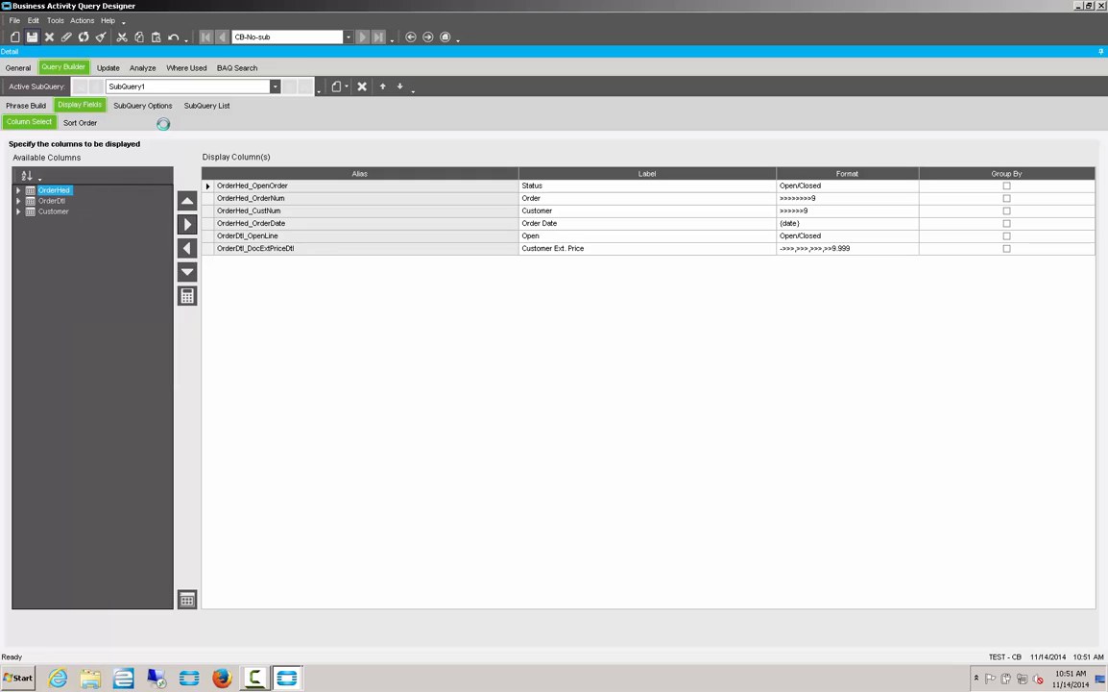
pyautogui.click(142, 67)
pyautogui.click(29, 638)
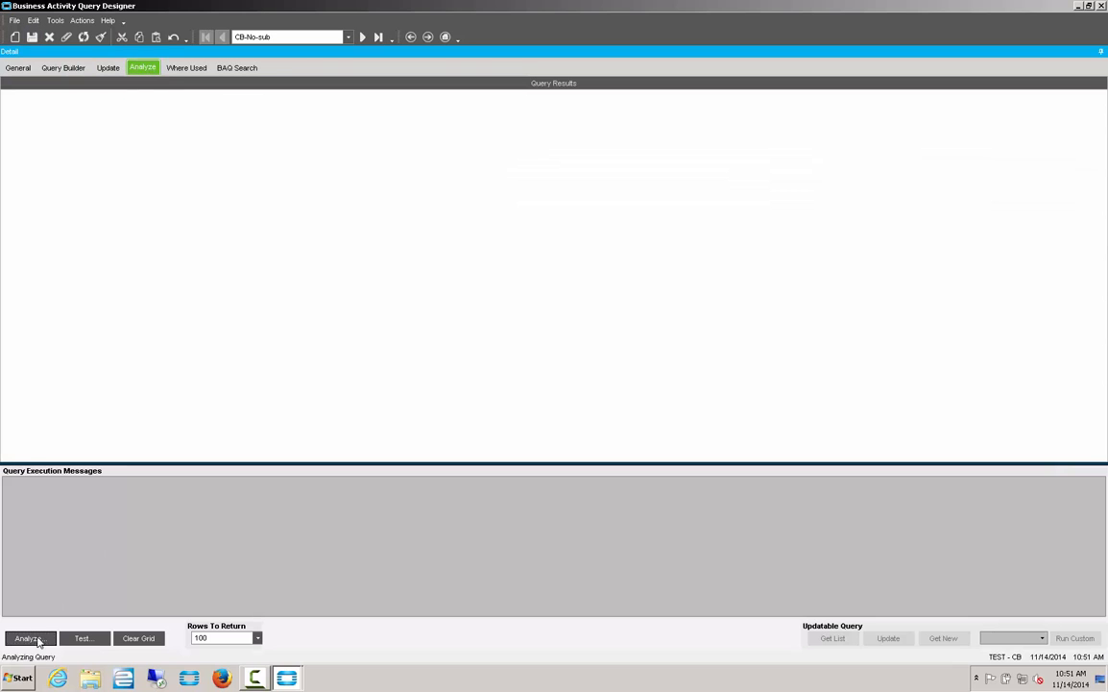
pyautogui.click(84, 638)
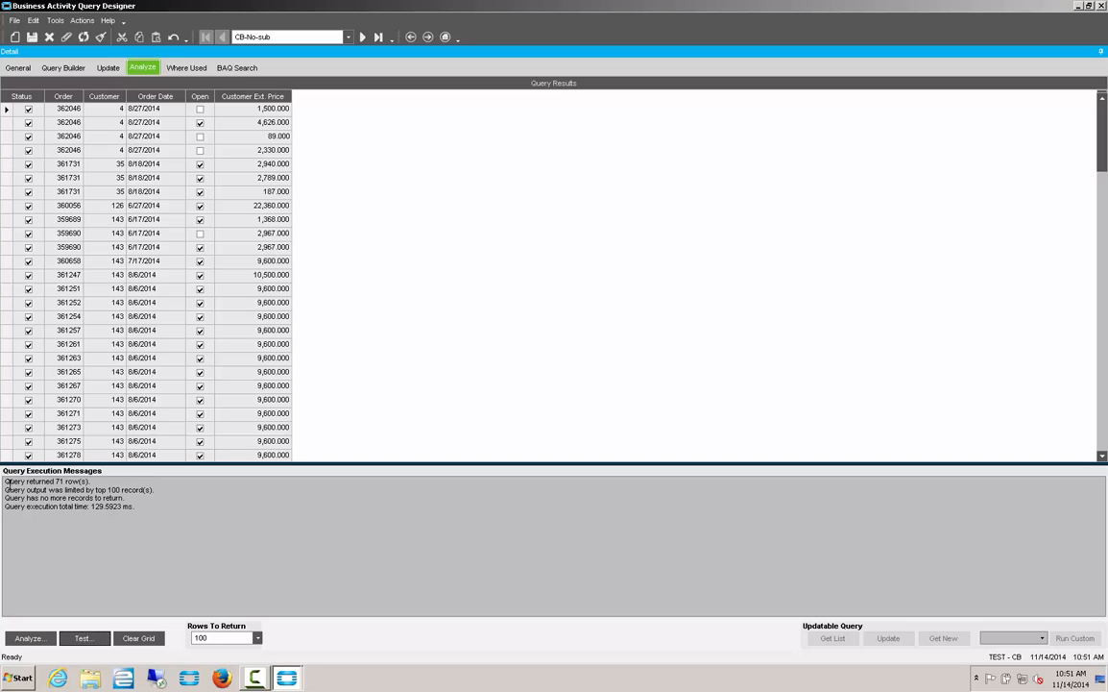
pyautogui.moveTo(5, 483); pyautogui.dragTo(94, 481)
# - Create a new query with the ID CB-Sub and the description Sub
pyautogui.click(14, 20)
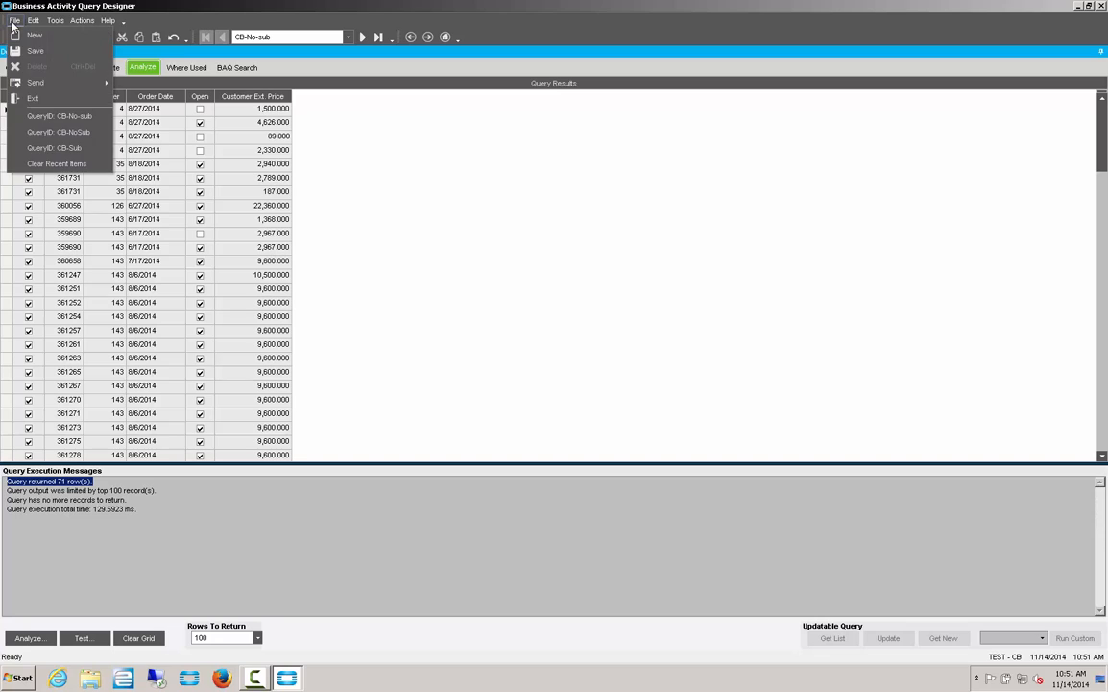
pyautogui.click(33, 36)
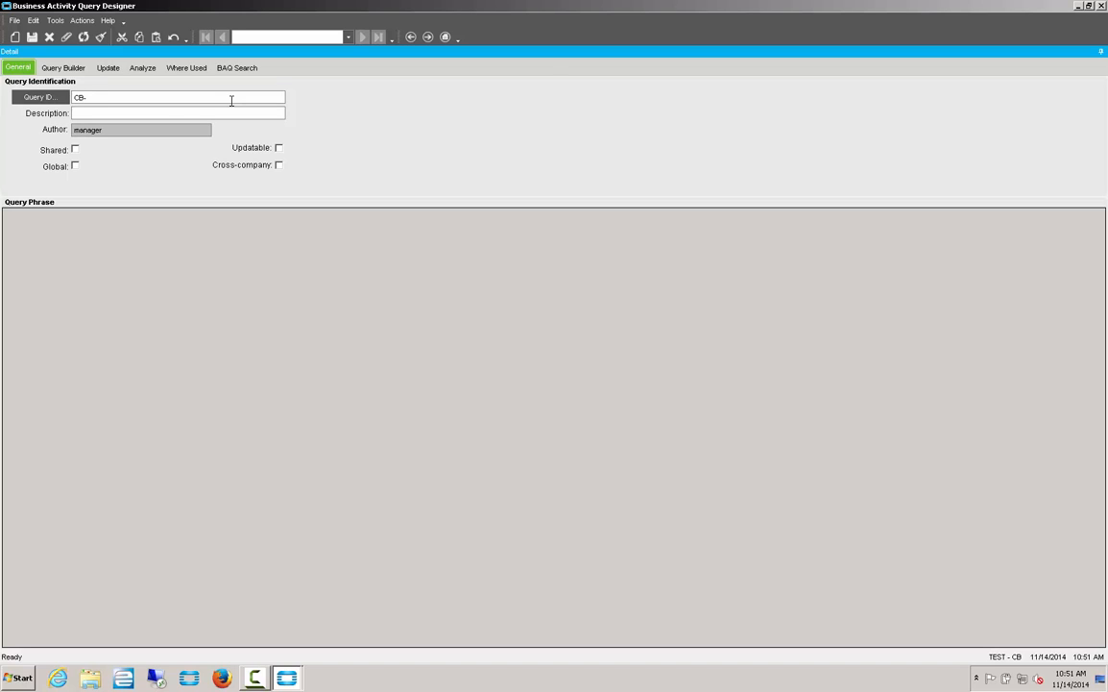
pyautogui.write('CB-Sub')
pyautogui.click(154, 115)
pyautogui.write('Sub')
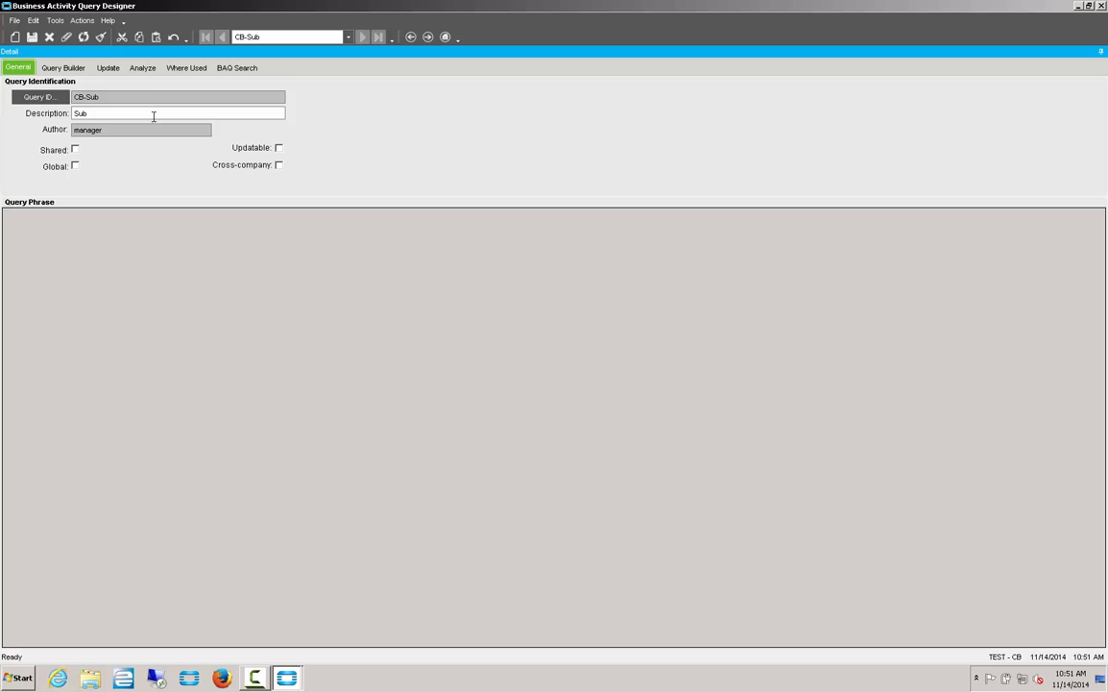
# - Add the Erp.OrderHed and Erp.OrderDtl tables to the query diagram of CB-Sub
pyautogui.click(62, 68)
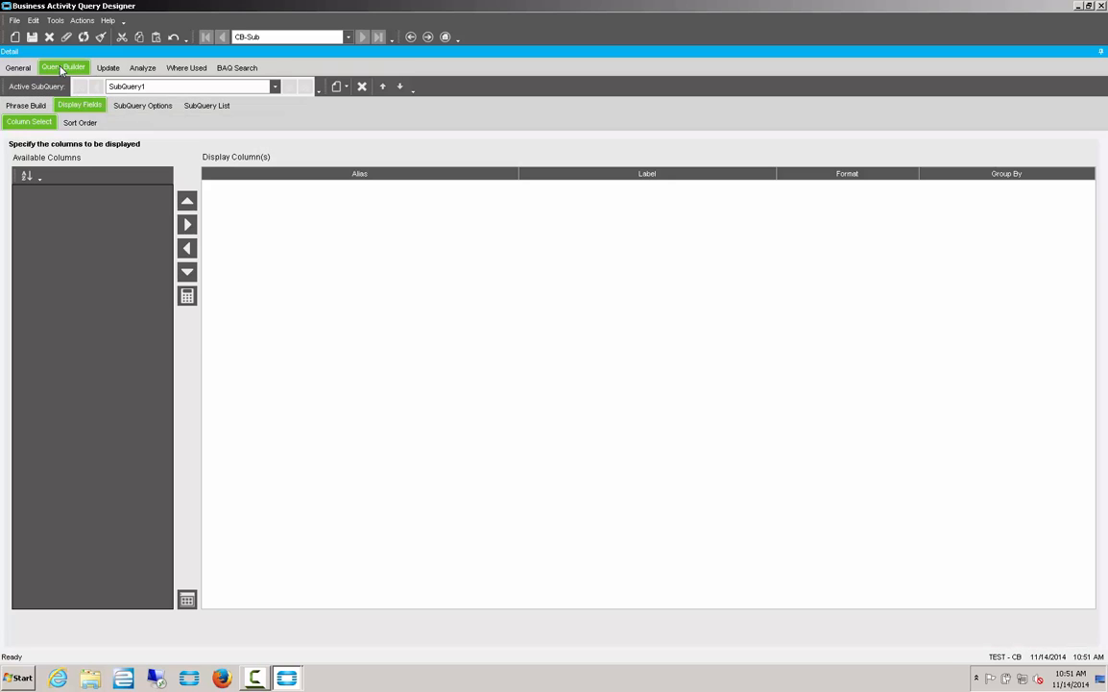
pyautogui.click(26, 106)
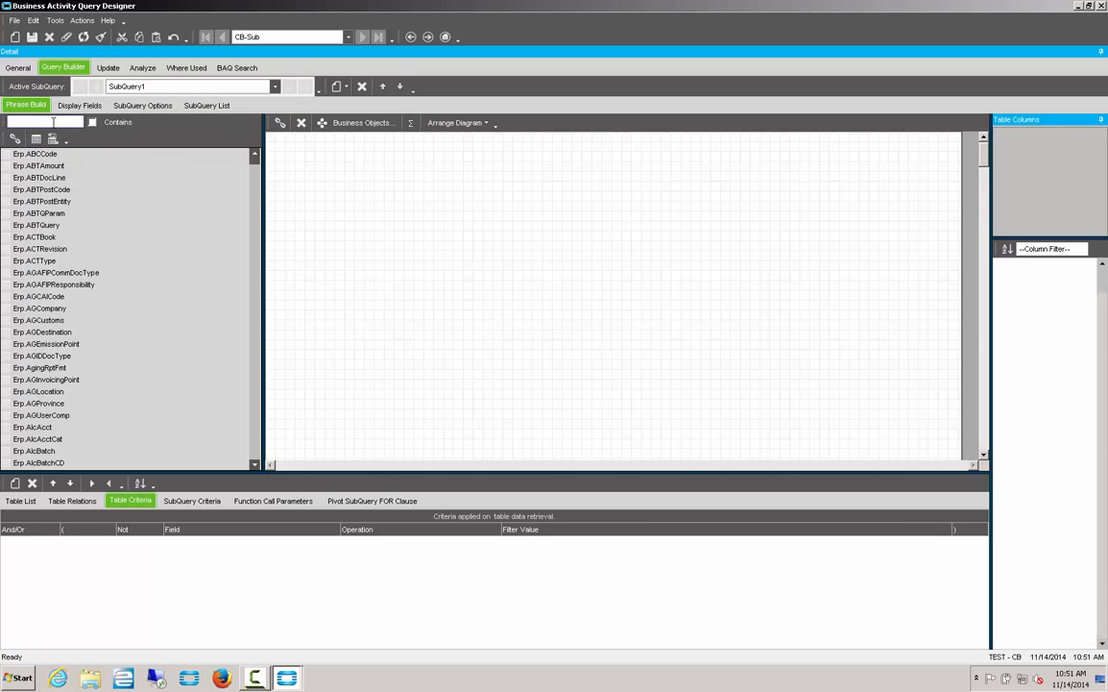
pyautogui.click(52, 121)
pyautogui.write('orde')
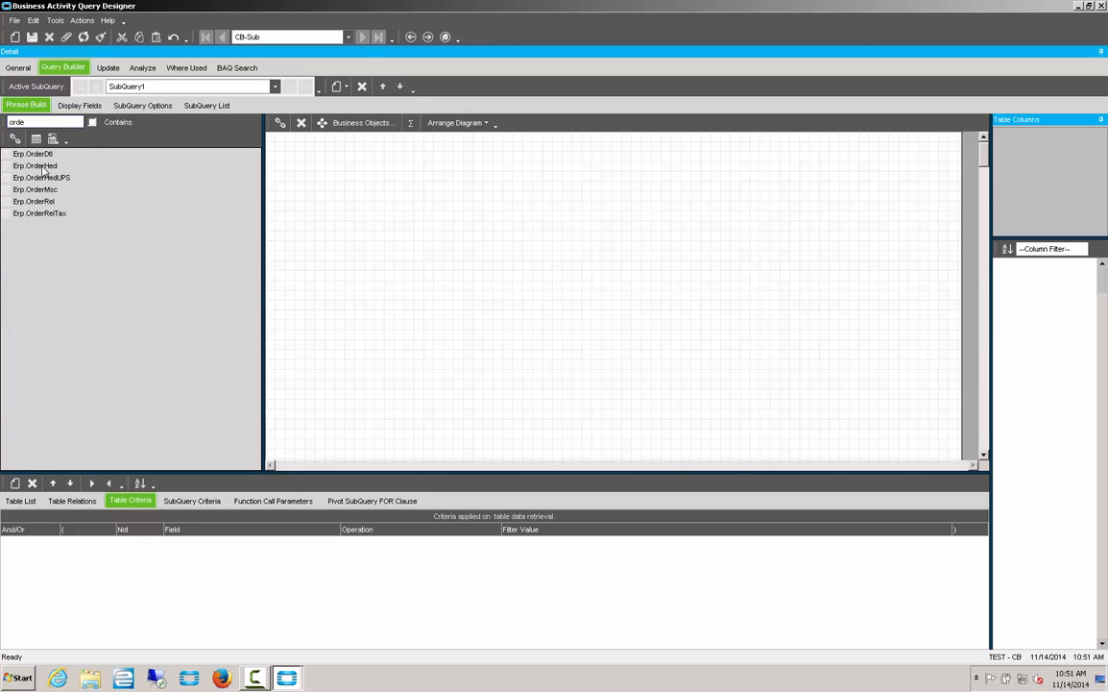
pyautogui.moveTo(39, 165); pyautogui.dragTo(311, 171)
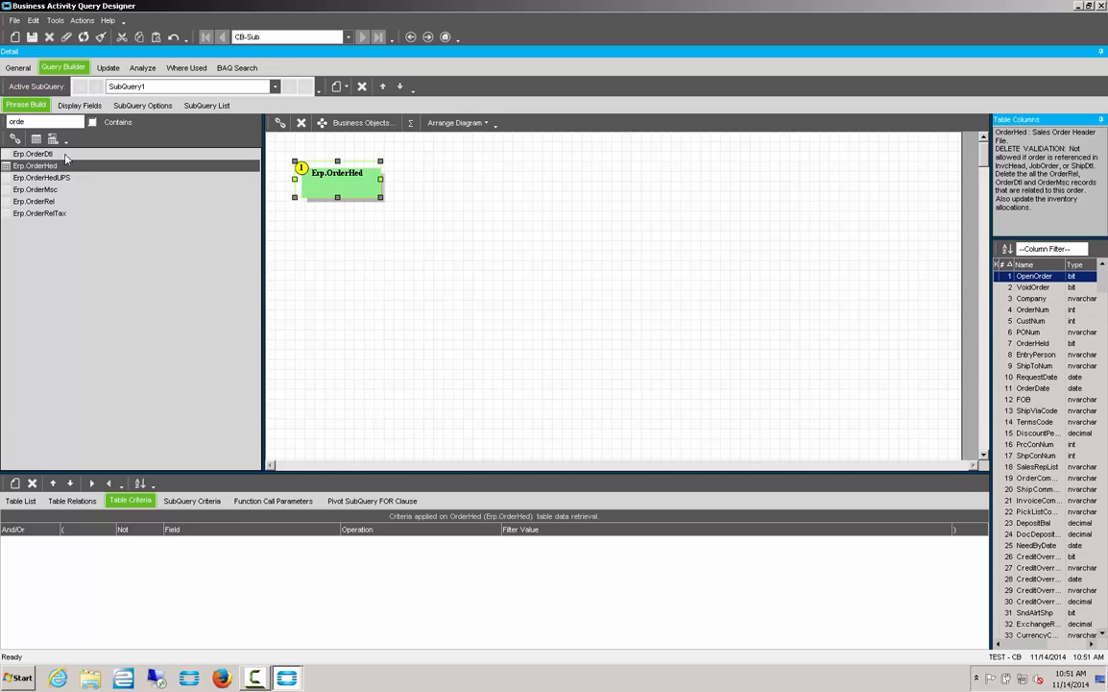
pyautogui.moveTo(43, 153); pyautogui.dragTo(460, 196)
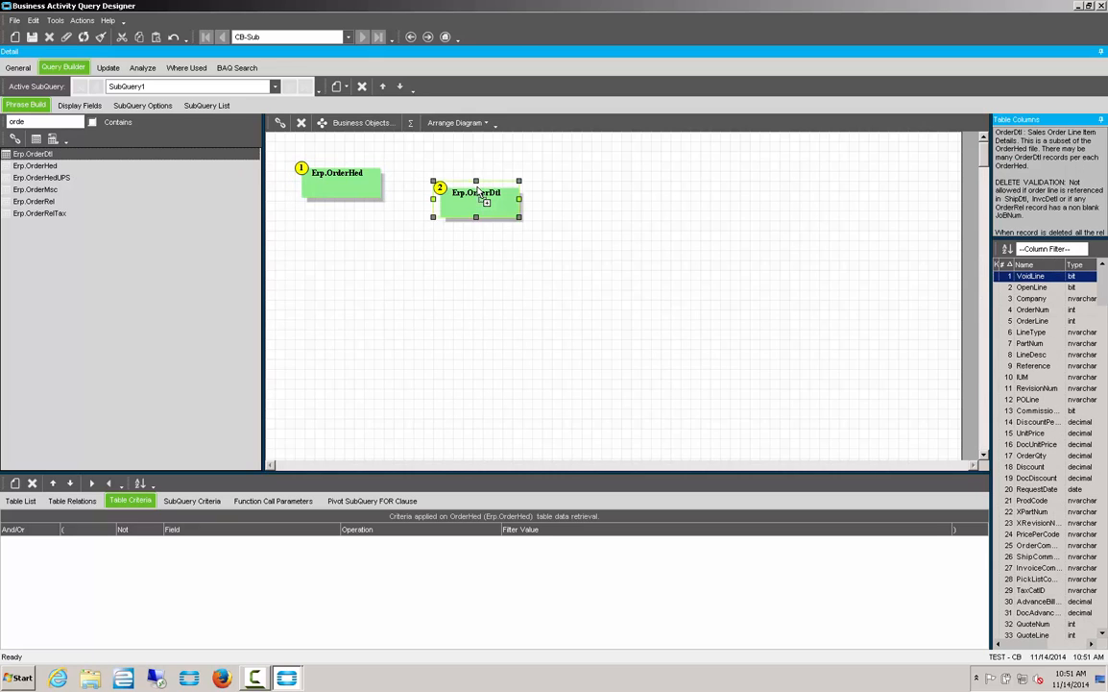
# - Add a table criterion on the OrderDate field of OrderHed in the CB-Sub query
pyautogui.click(334, 185)
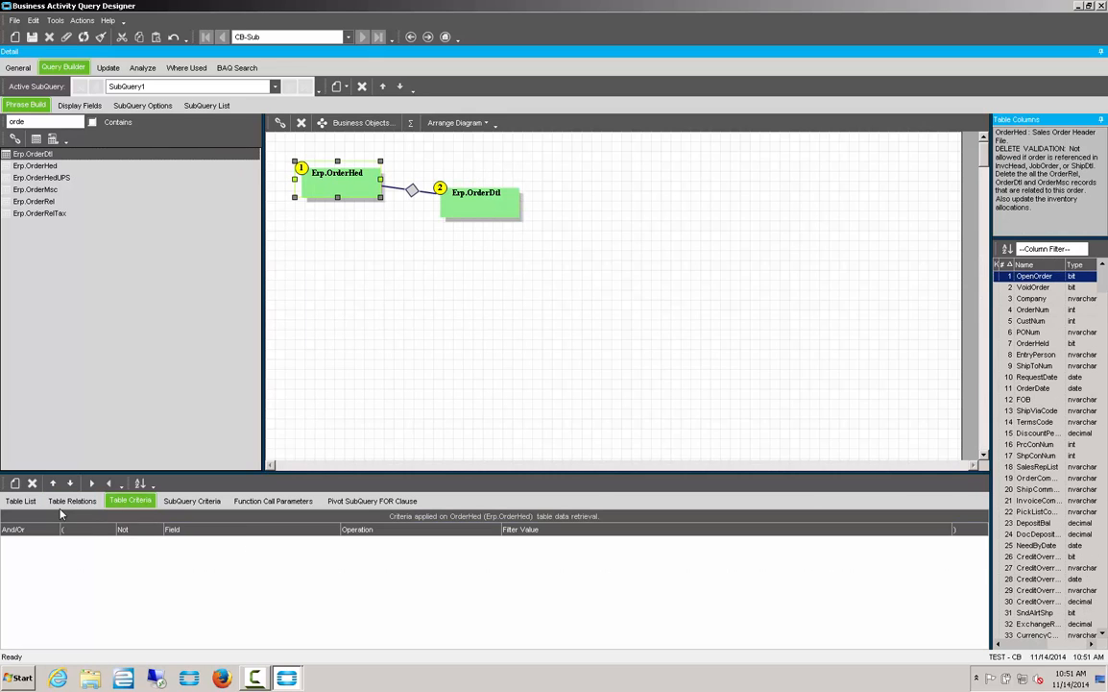
pyautogui.click(14, 483)
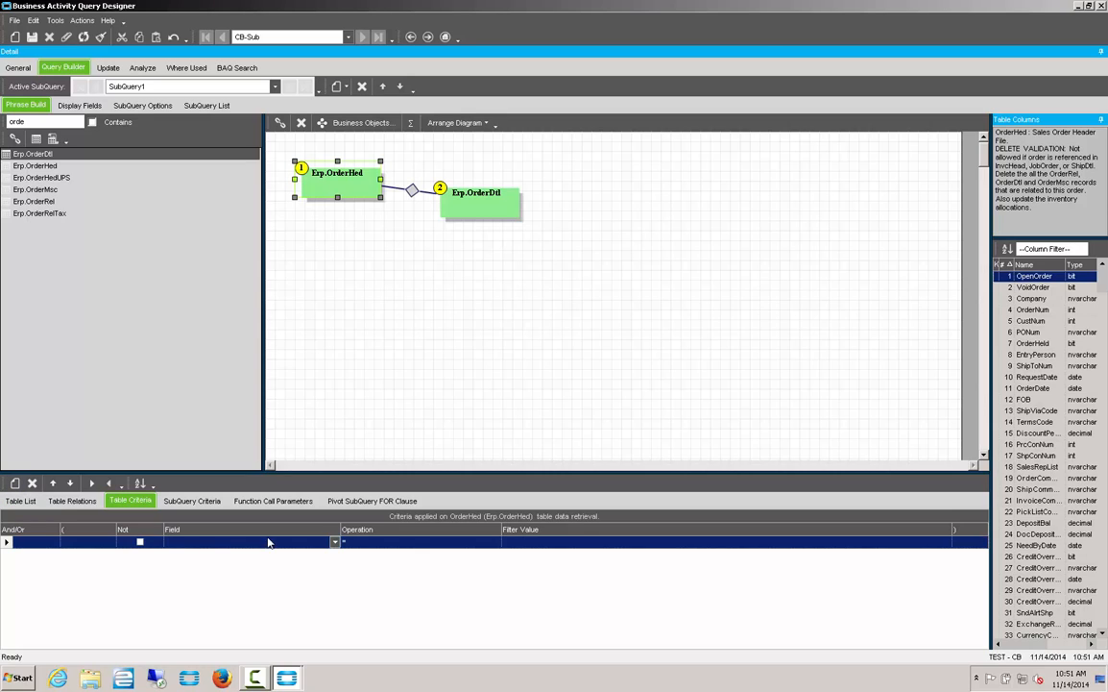
pyautogui.click(331, 543)
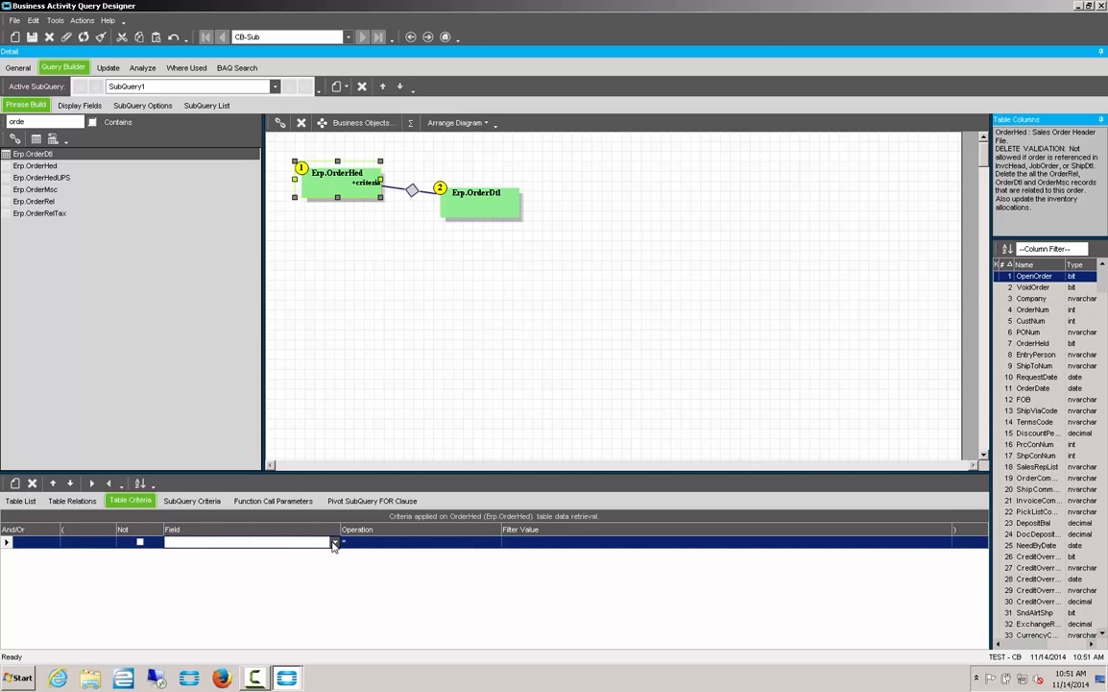
pyautogui.click(334, 545)
pyautogui.scroll(-3, 279, 571)
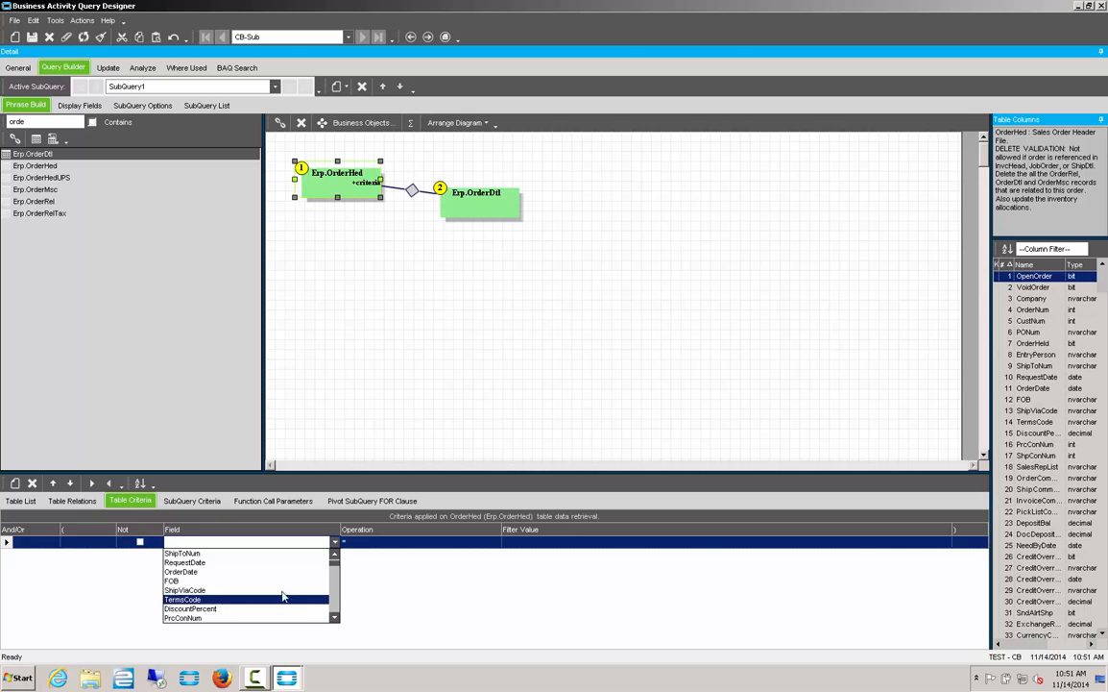
pyautogui.click(276, 580)
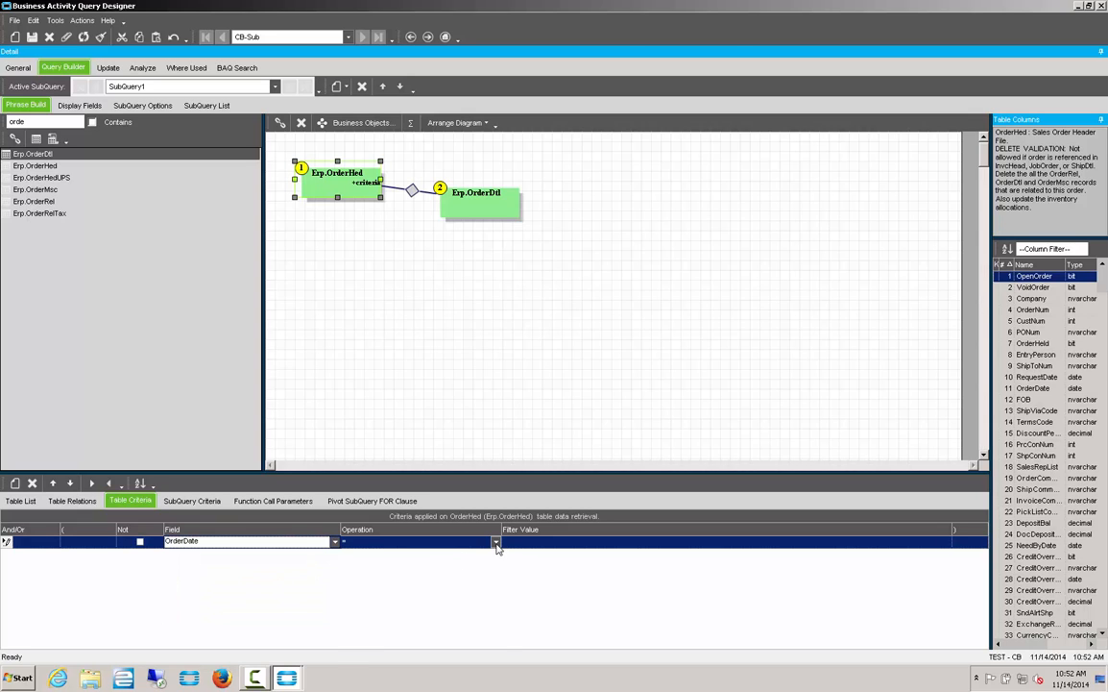
# - Set the OrderDate criterion to > with a specified constant of 06/01/2014
pyautogui.click(492, 542)
pyautogui.click(481, 563)
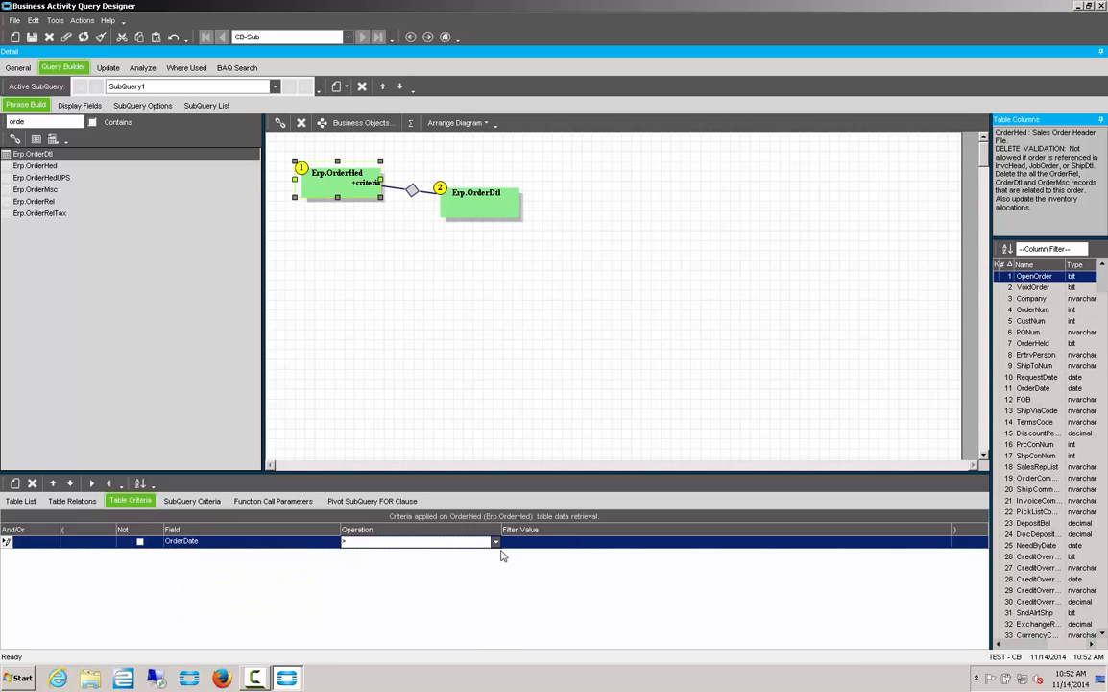
pyautogui.click(547, 543)
pyautogui.click(481, 507)
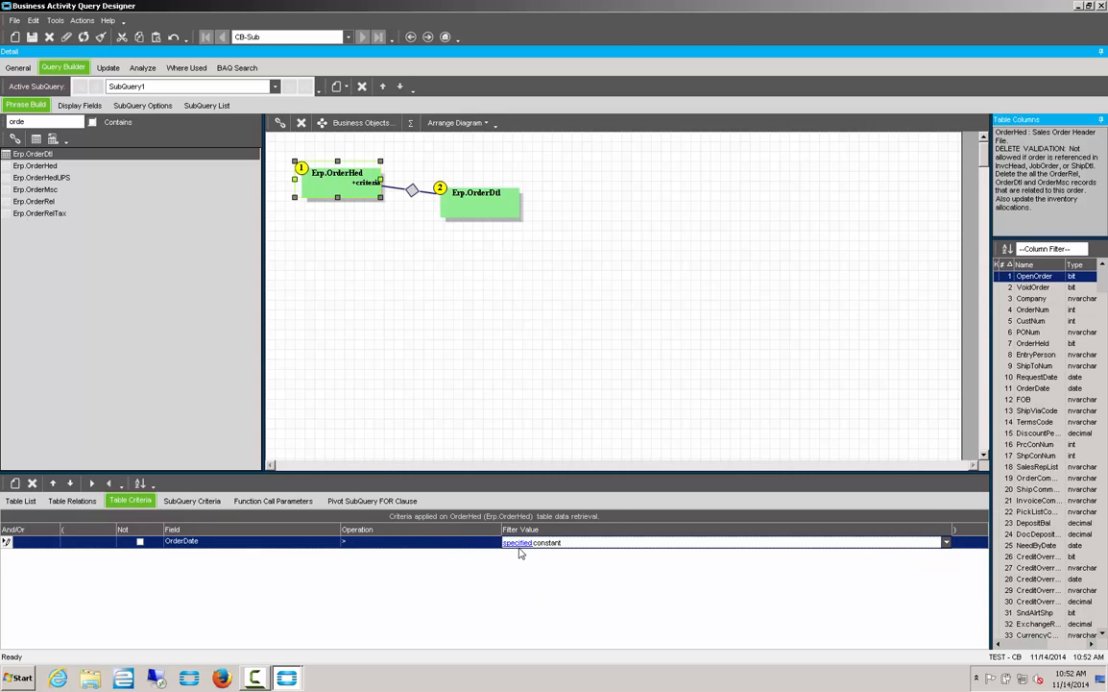
pyautogui.click(527, 543)
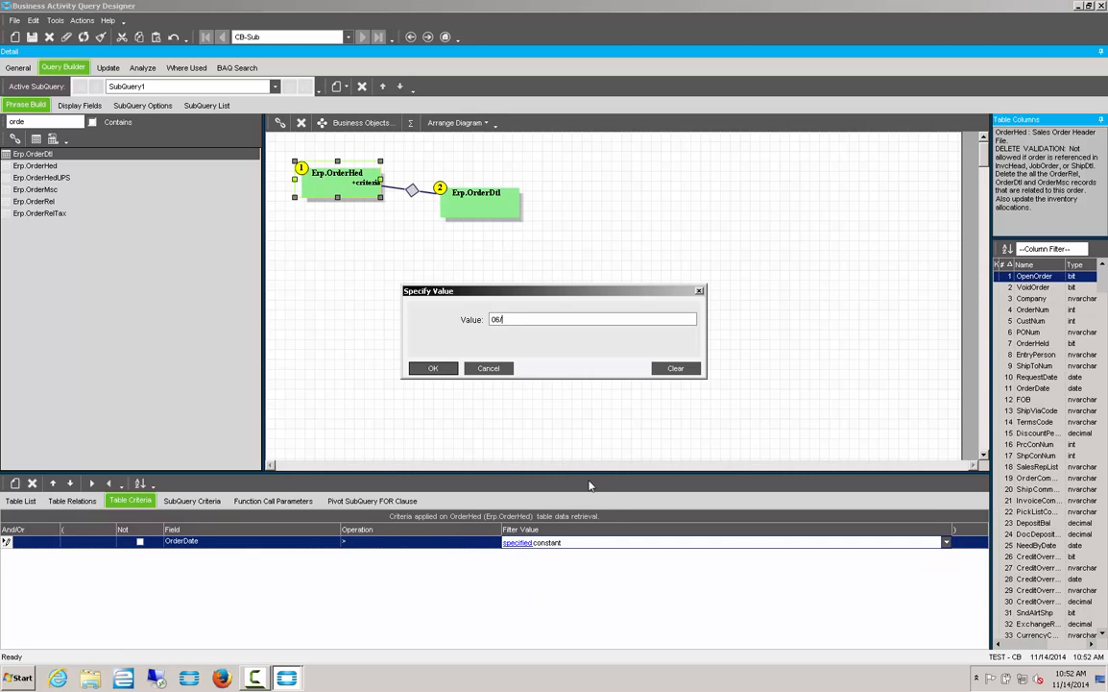
pyautogui.write('06/01/2014')
pyautogui.click(434, 368)
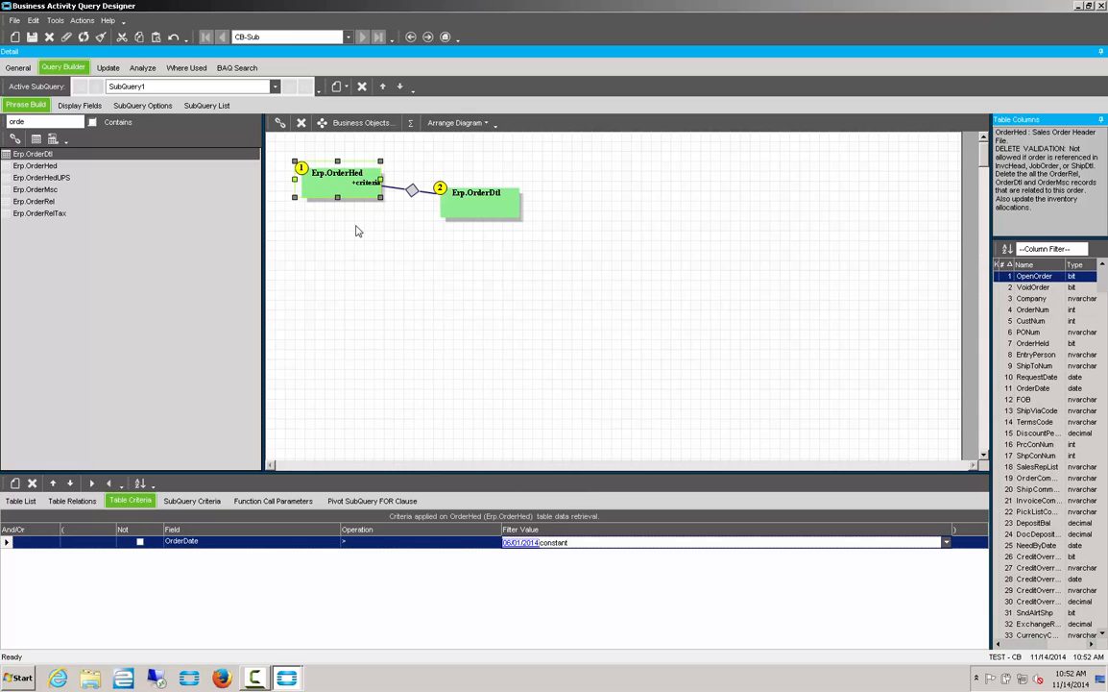
# - Add OpenOrder, OrderNum, CustNum and OrderDate from OrderHed to the display columns of CB-Sub
pyautogui.click(81, 106)
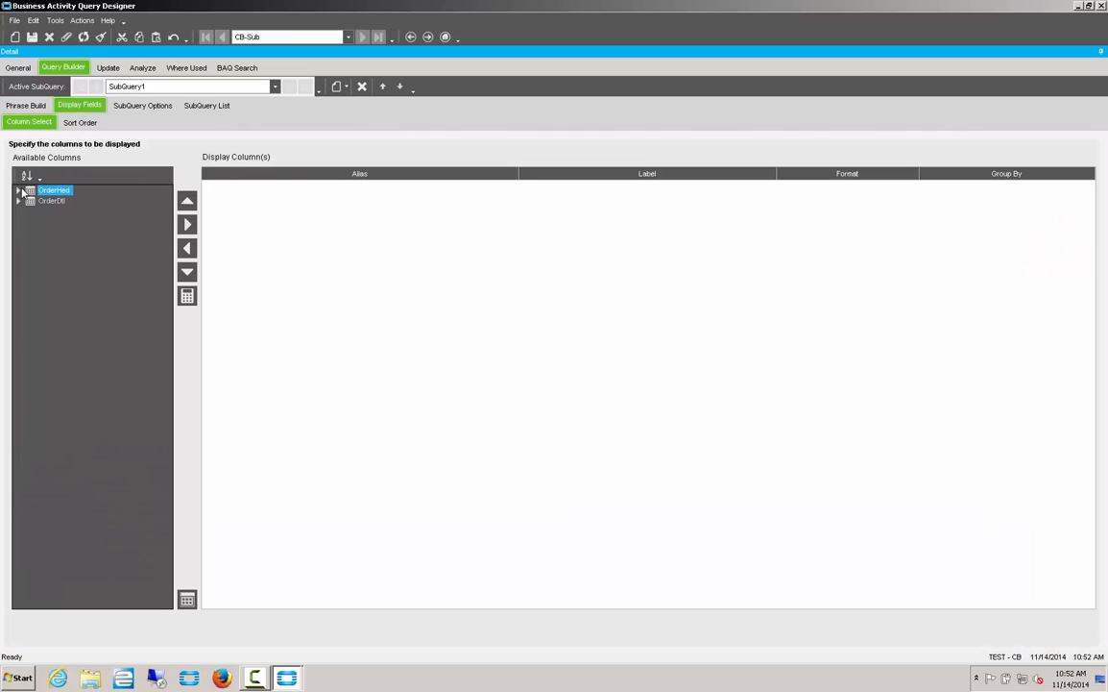
pyautogui.click(20, 190)
pyautogui.click(75, 201)
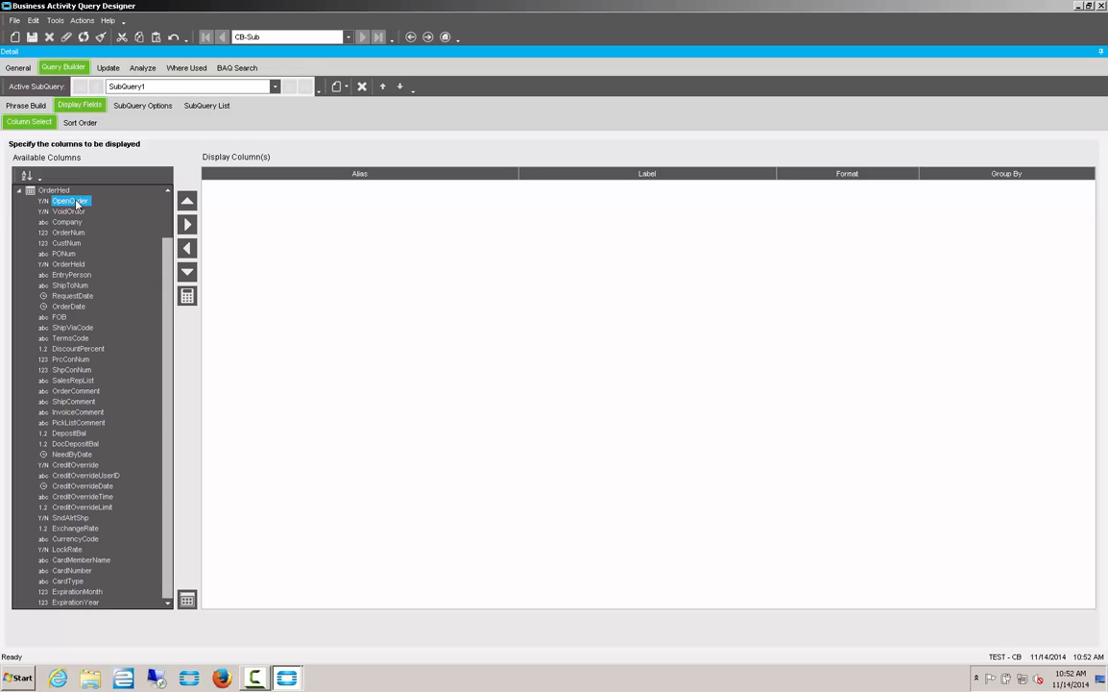
pyautogui.doubleClick(75, 201)
pyautogui.click(77, 222)
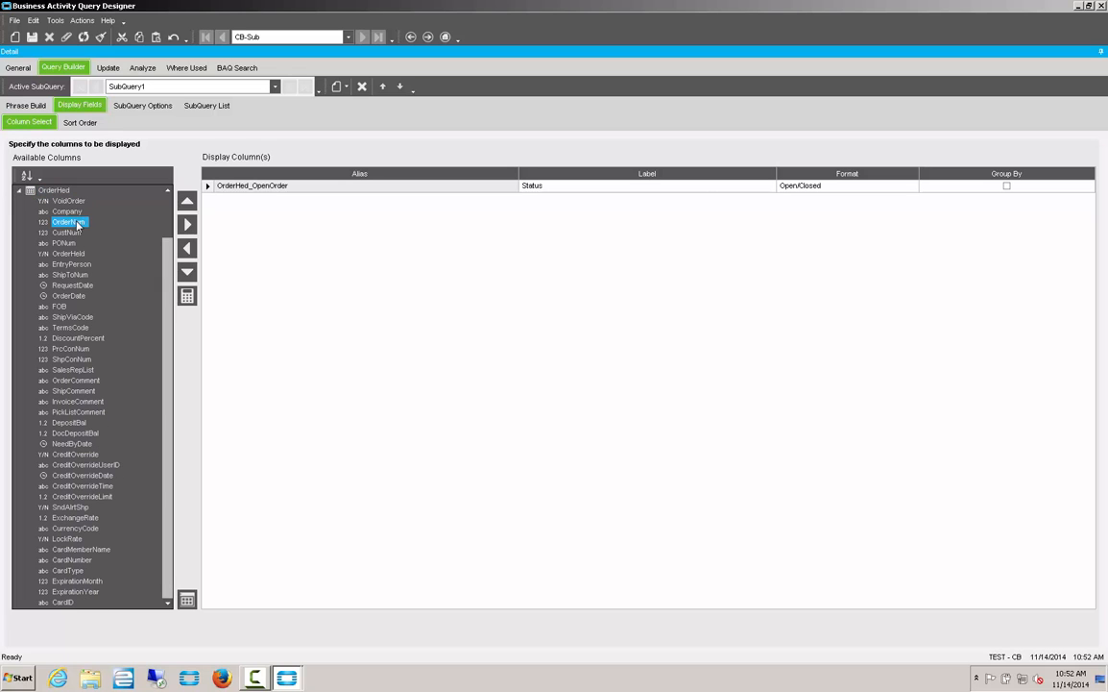
pyautogui.doubleClick(77, 222)
pyautogui.doubleClick(77, 223)
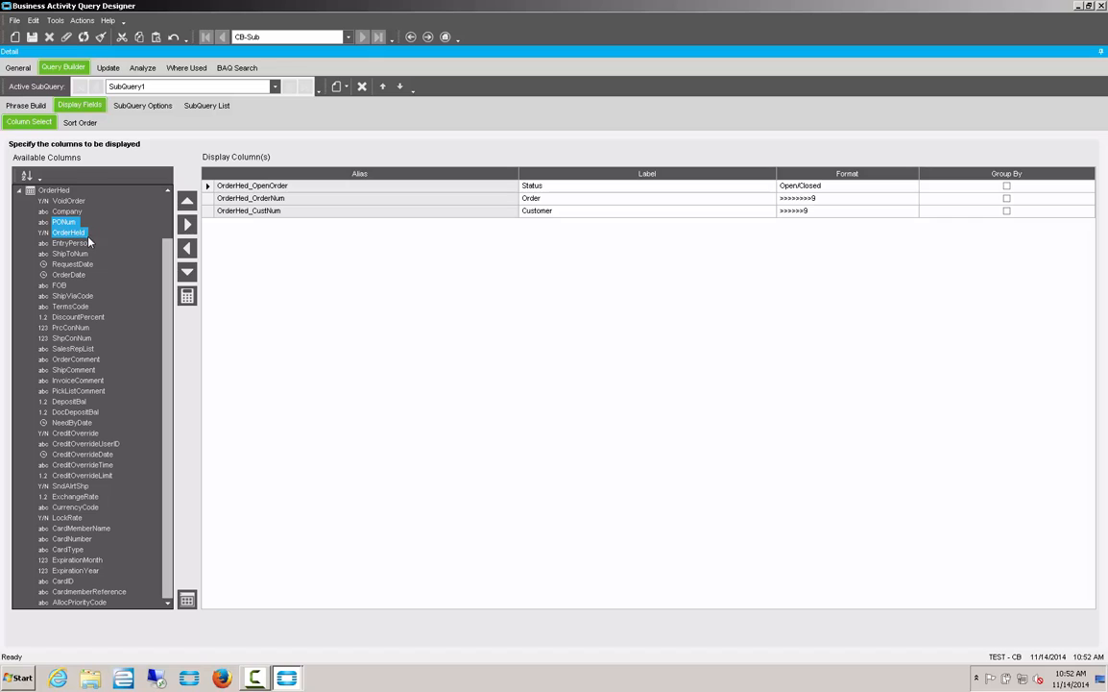
pyautogui.doubleClick(75, 275)
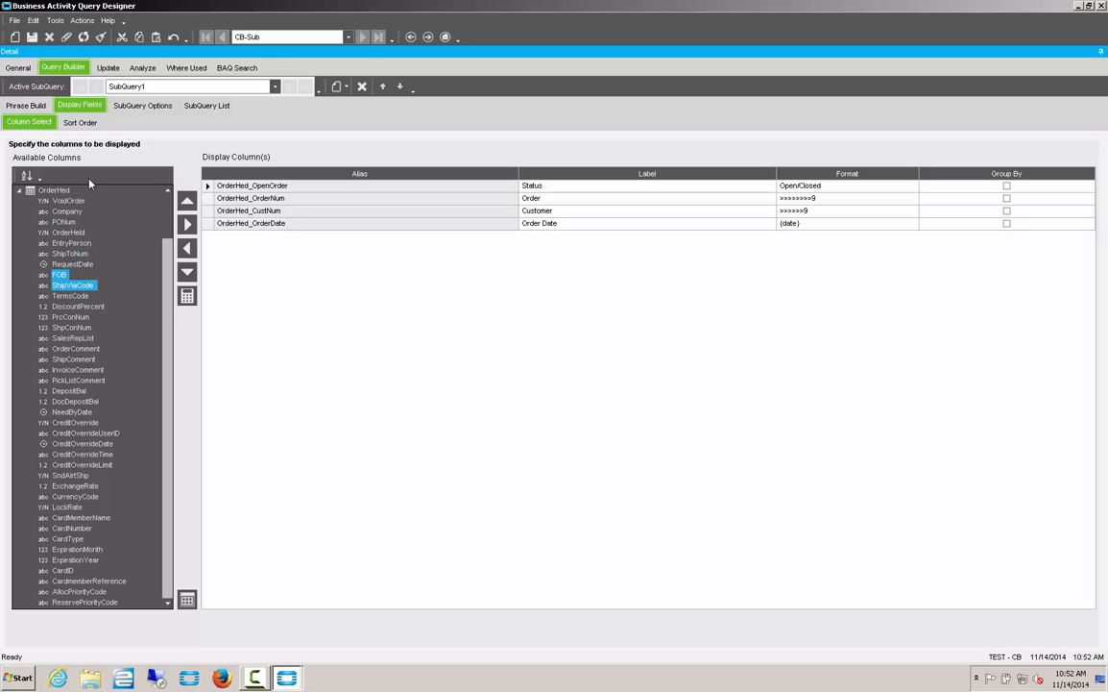
# - Add OpenLine and DocExtPriceDtl from OrderDtl to the display columns of CB-Sub
pyautogui.click(18, 189)
pyautogui.click(18, 200)
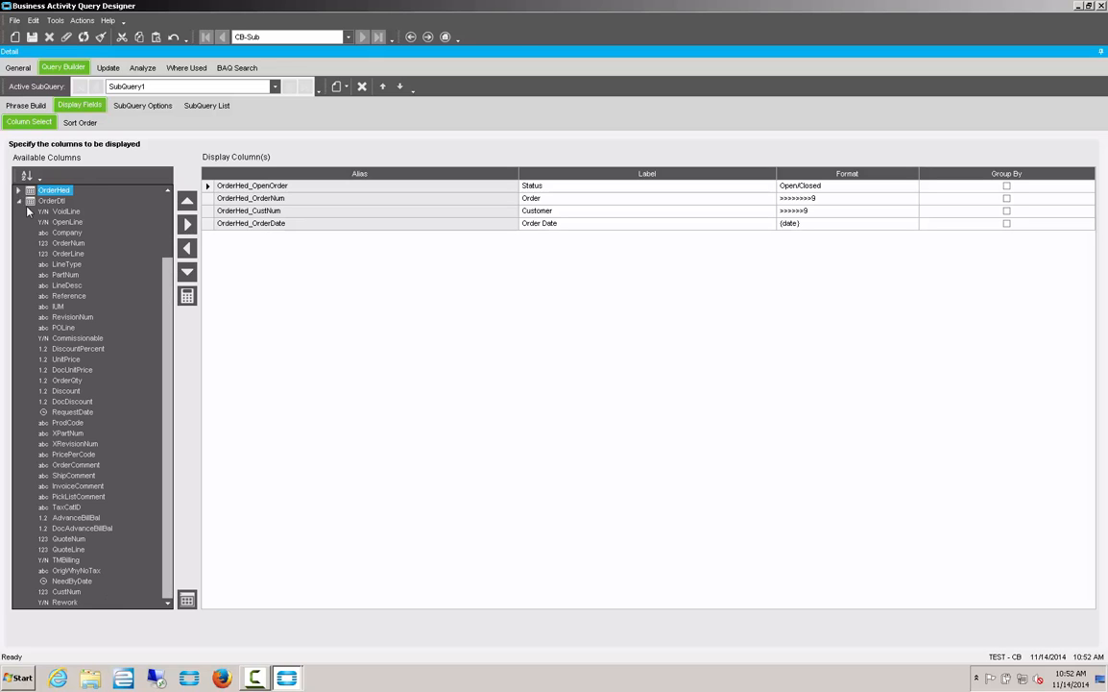
pyautogui.doubleClick(77, 224)
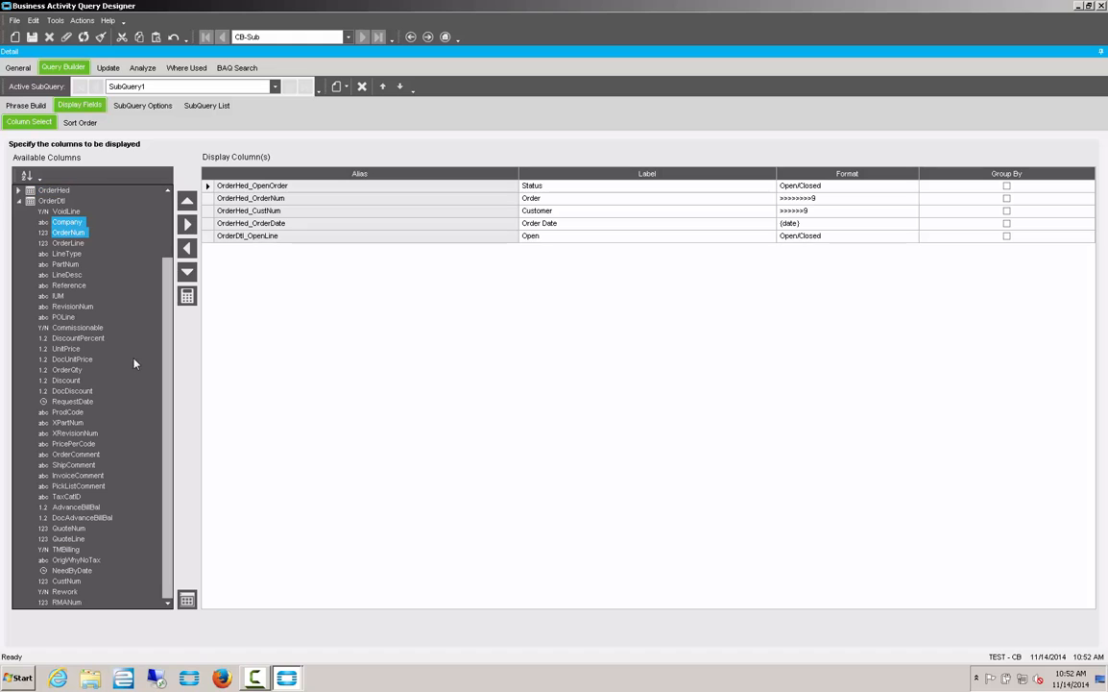
pyautogui.scroll(-15, 154, 456)
pyautogui.click(169, 517)
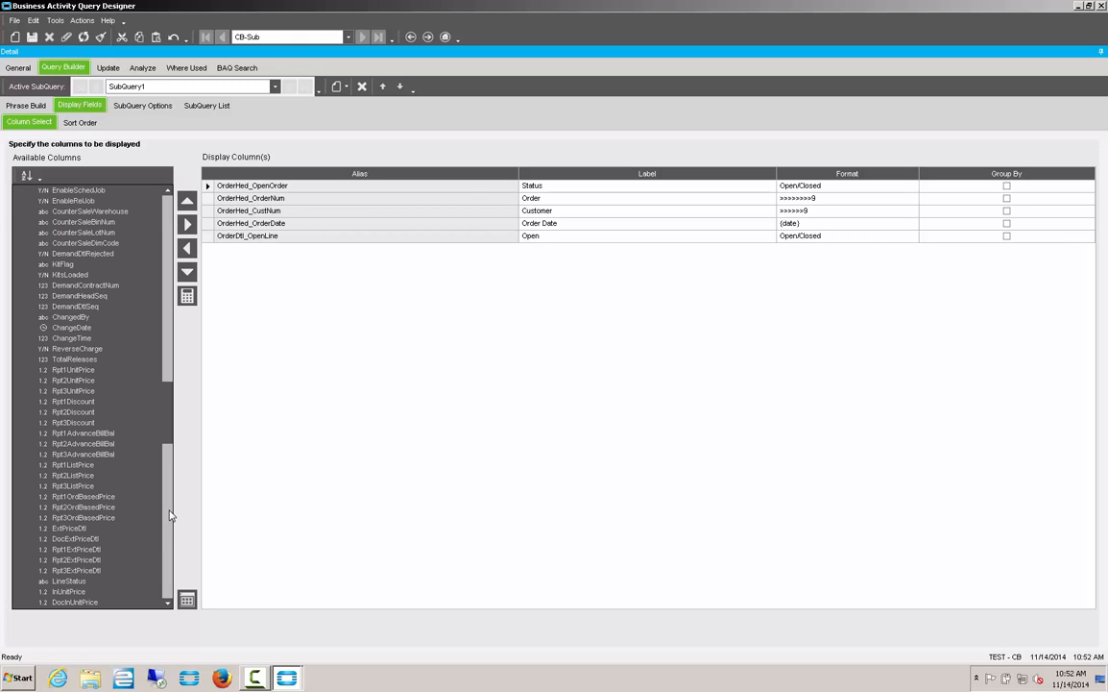
pyautogui.click(76, 538)
pyautogui.click(187, 223)
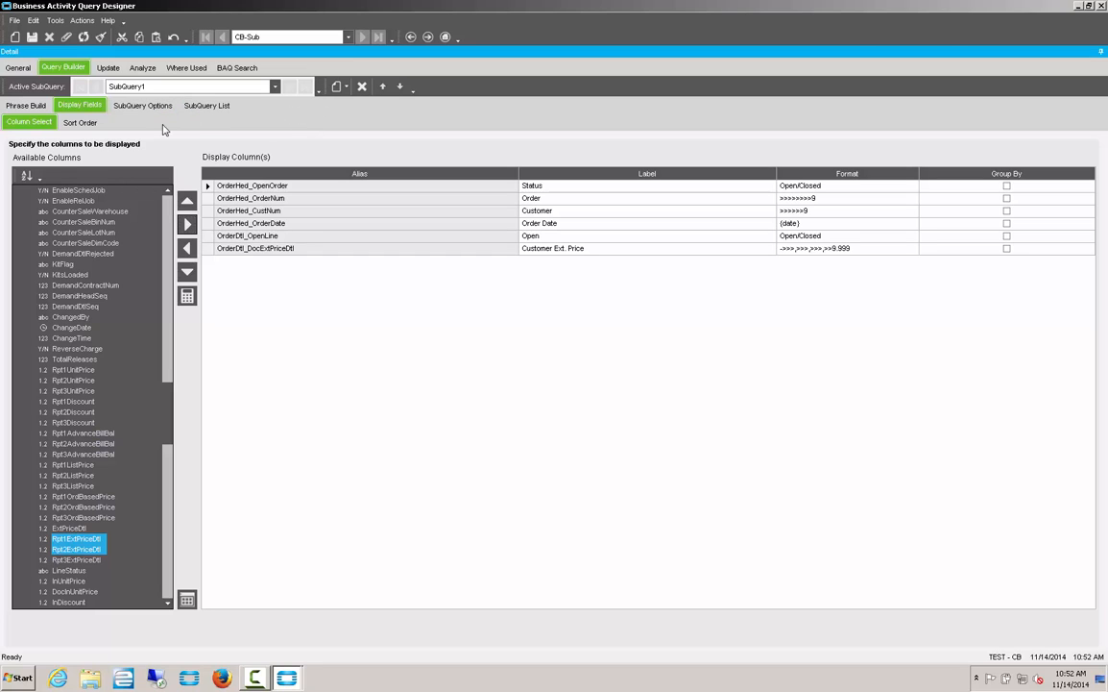
# - Rename the top-level subquery SubQuery1 as OrderDetails and save the query
pyautogui.click(142, 106)
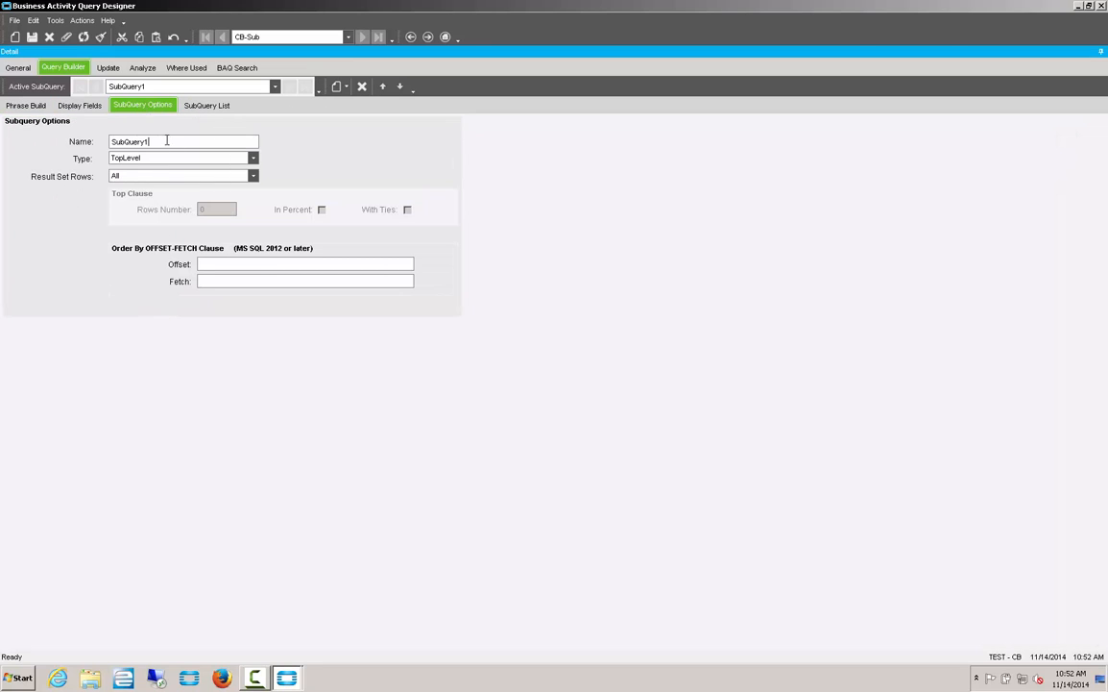
pyautogui.moveTo(166, 140); pyautogui.dragTo(82, 142)
pyautogui.write('OrderDetails')
pyautogui.click(33, 39)
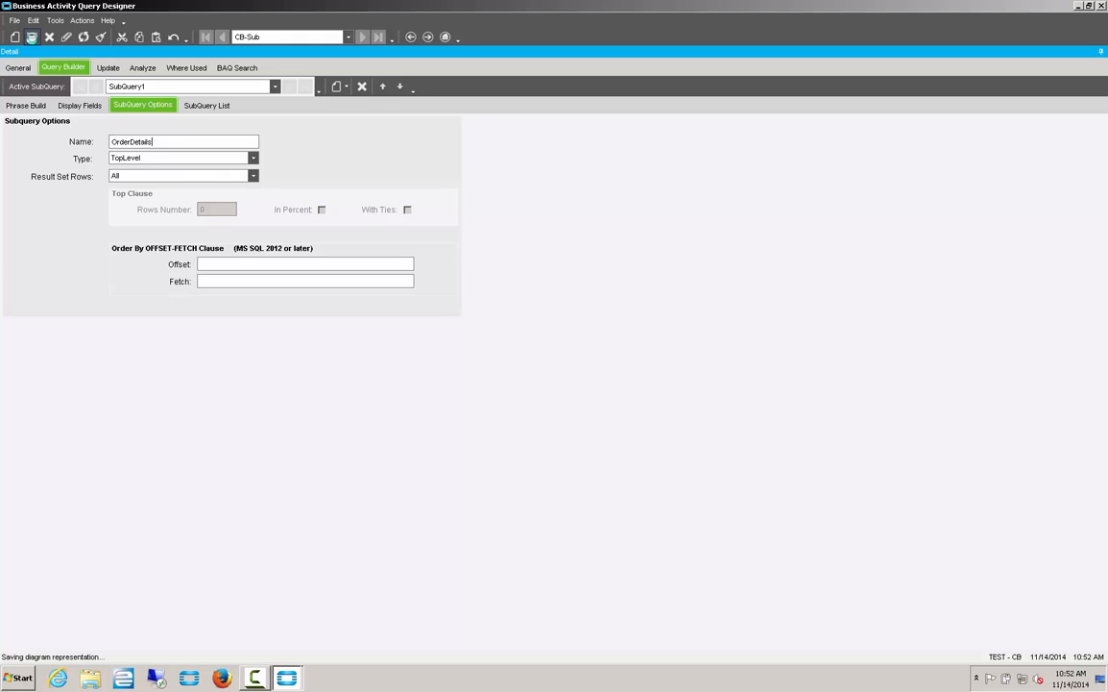
# - Analyze the syntax of the CB-Sub query, test its results and return to the query builder
pyautogui.click(143, 71)
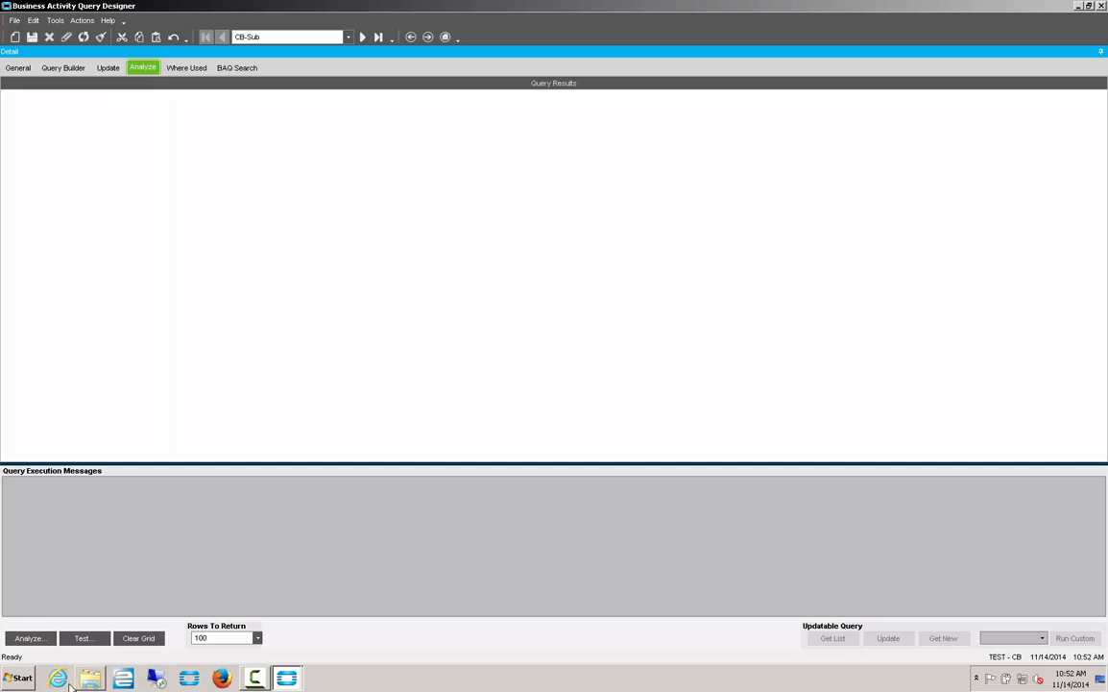
pyautogui.click(29, 639)
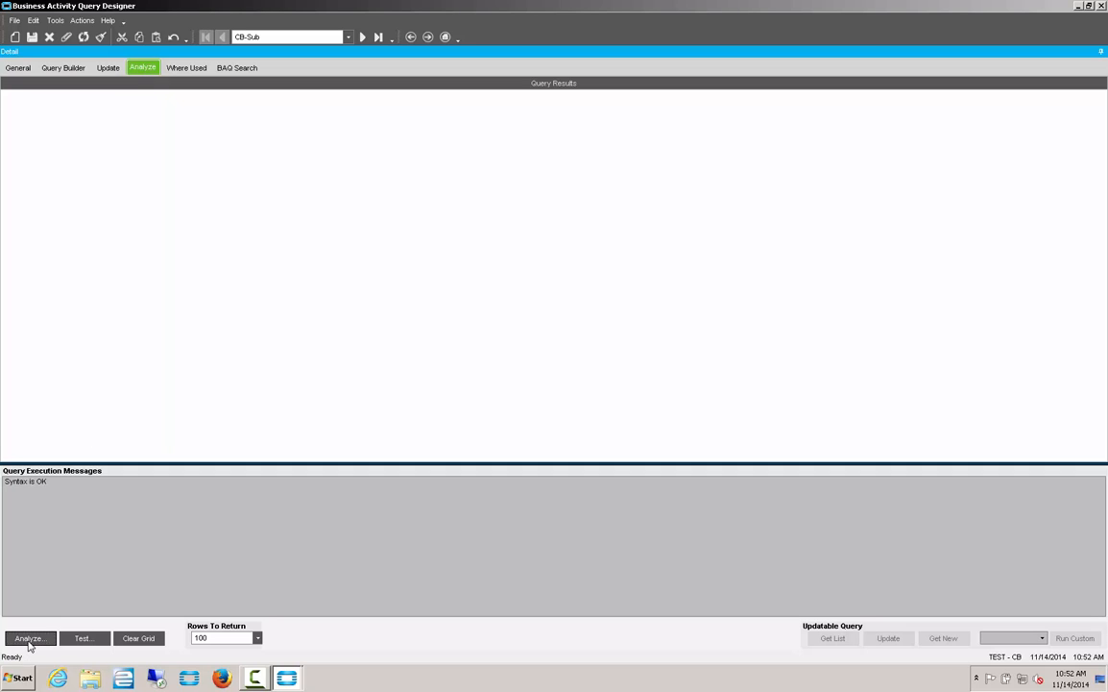
pyautogui.click(82, 638)
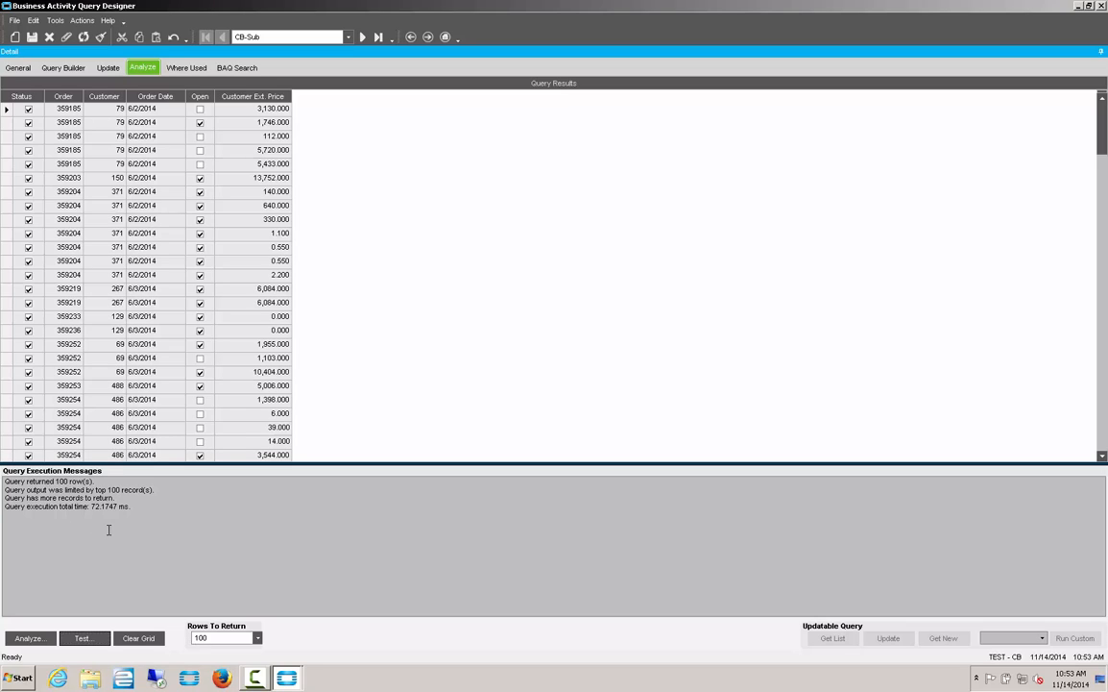
pyautogui.click(61, 68)
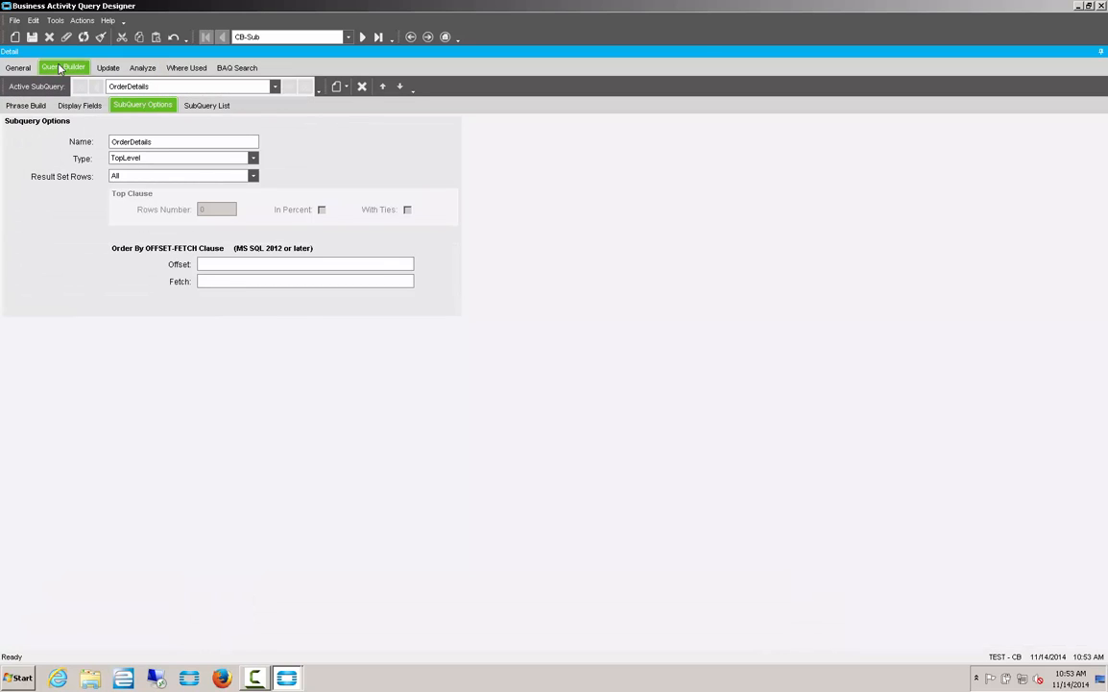
# - Add a new inner subquery to CB-Sub and name it FilterCustomers
pyautogui.click(29, 104)
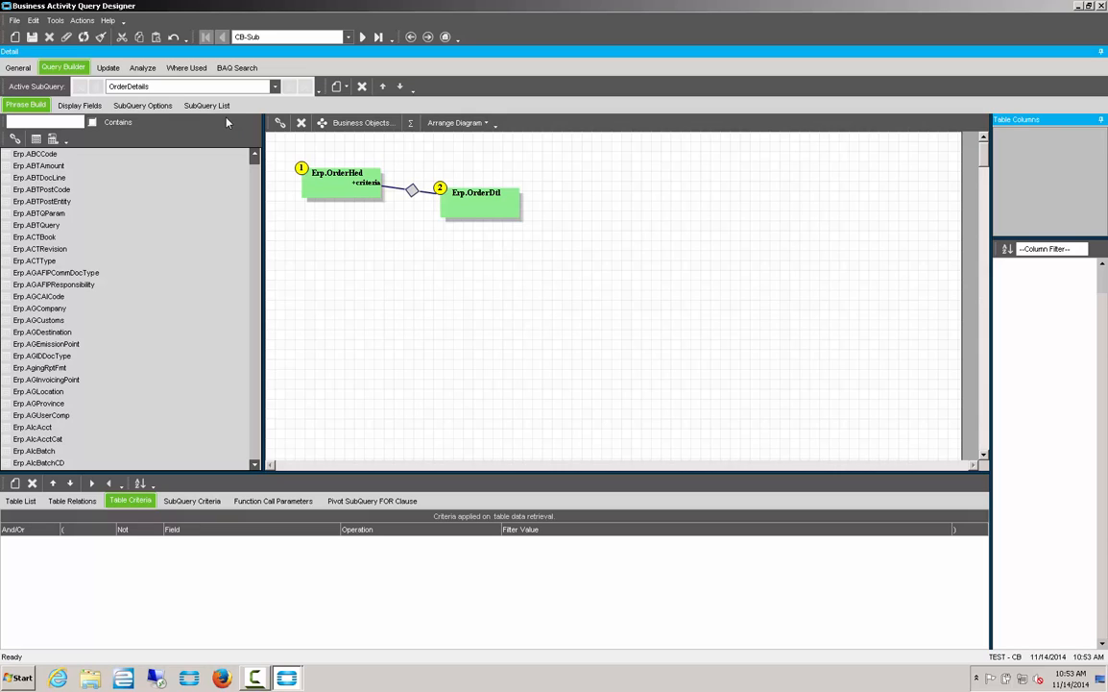
pyautogui.click(144, 105)
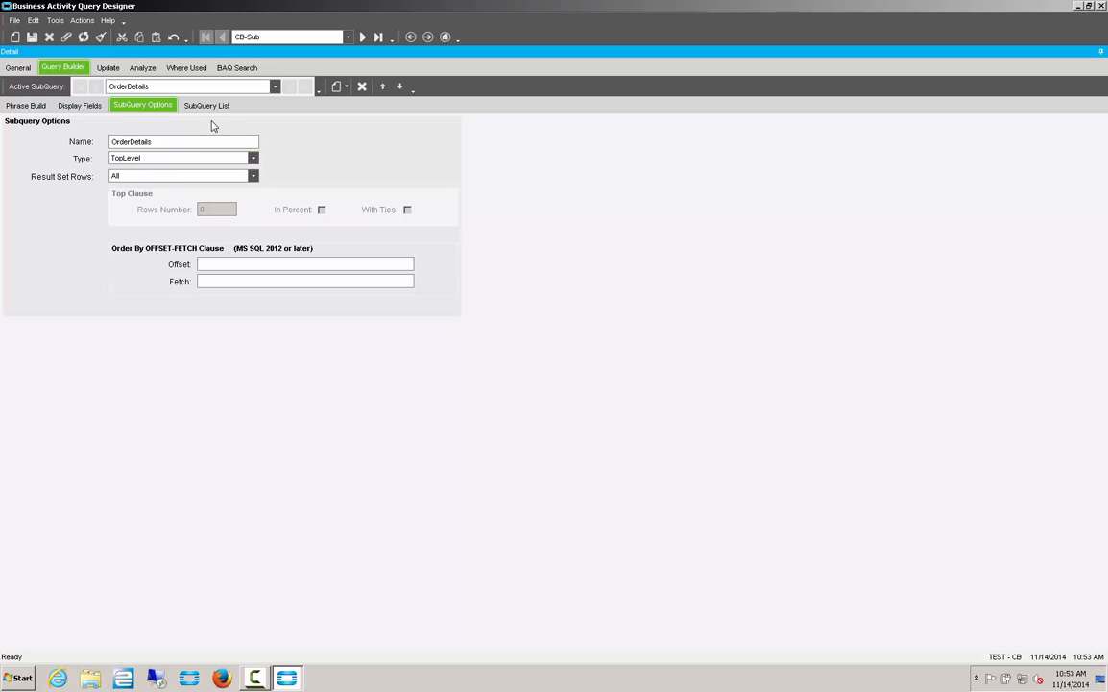
pyautogui.click(336, 87)
pyautogui.moveTo(152, 141); pyautogui.dragTo(44, 141)
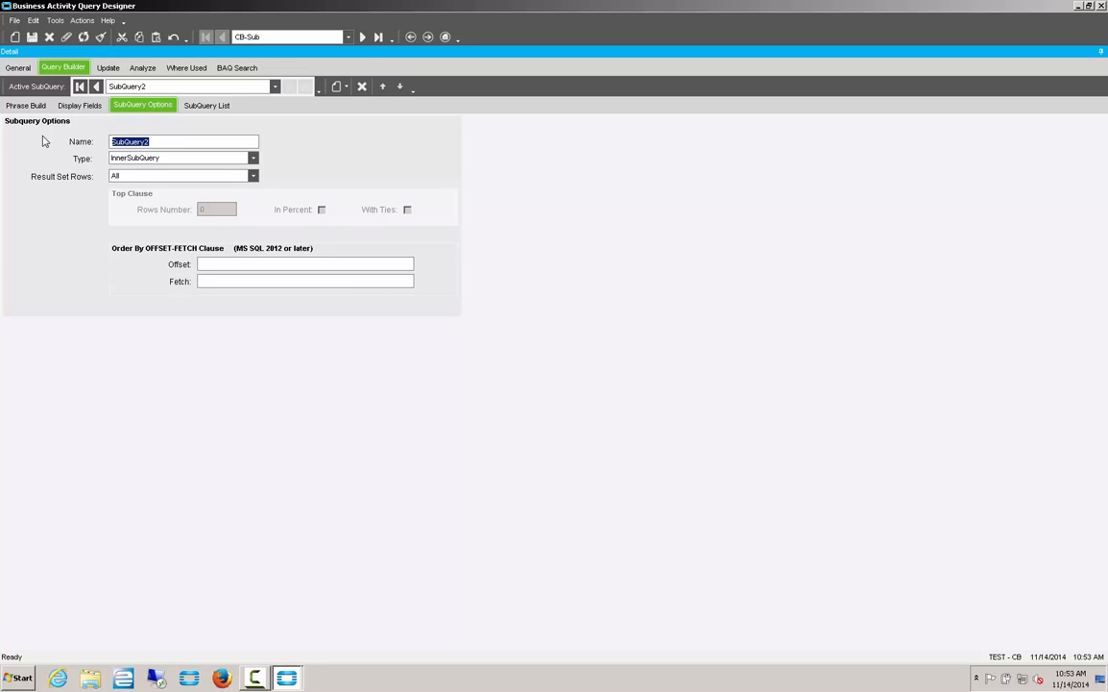
pyautogui.write('FilterCustomers')
# - Find the Erp.Customer table by filtering on "custo" and place it in the FilterCustomers diagram
pyautogui.click(36, 106)
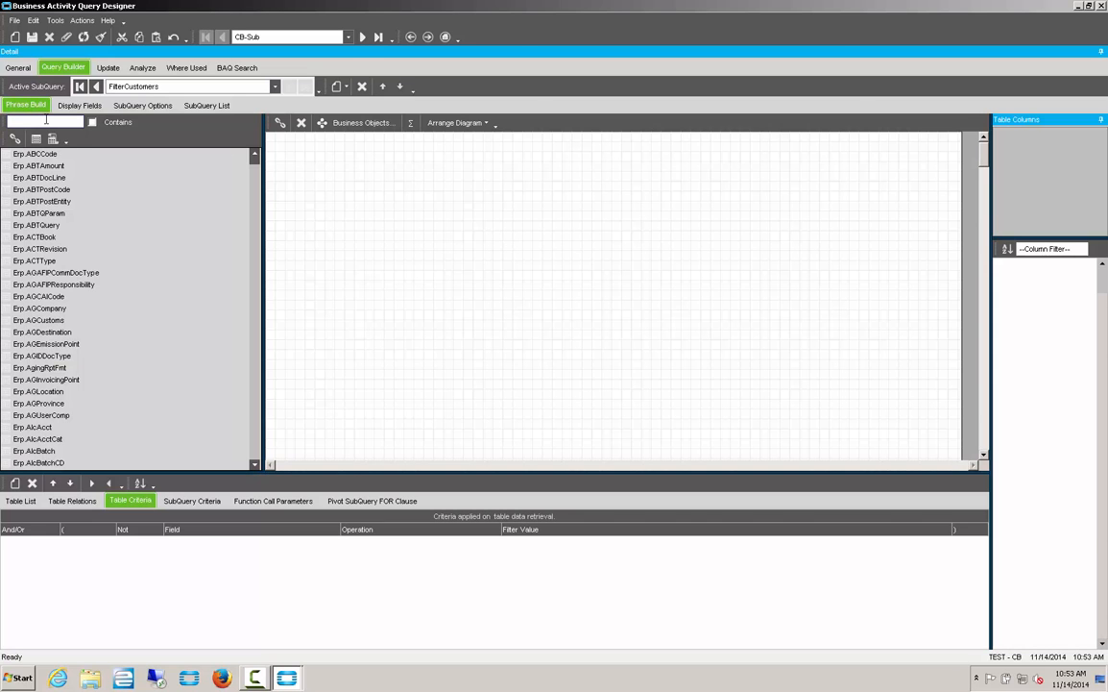
pyautogui.click(46, 121)
pyautogui.write('cus')
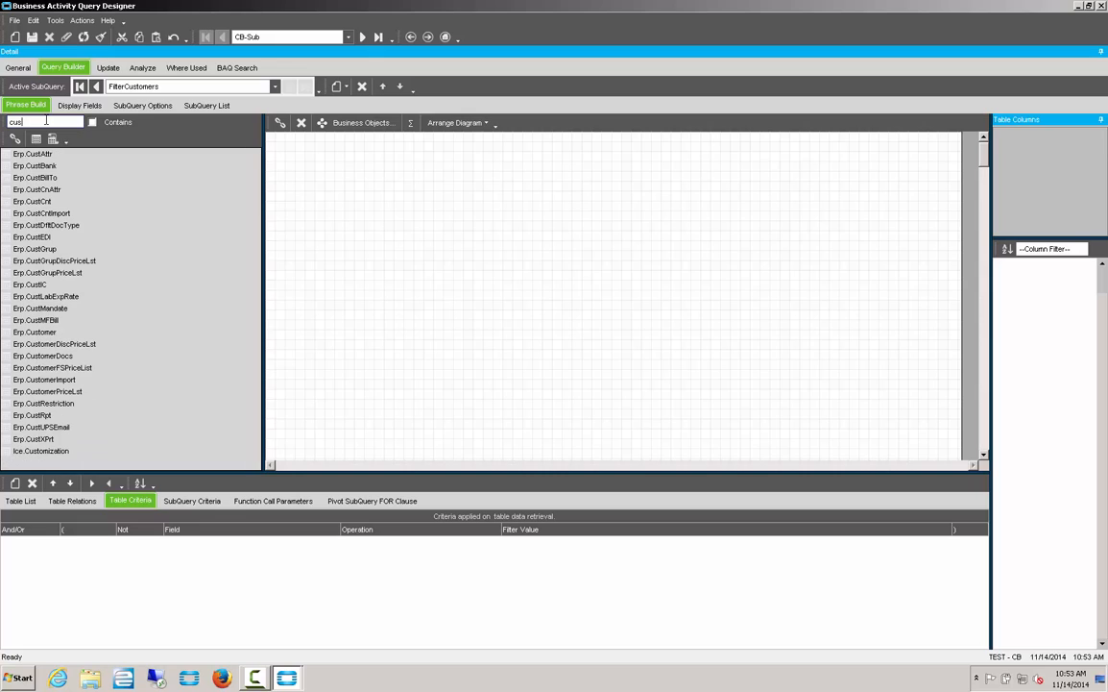
pyautogui.write('to')
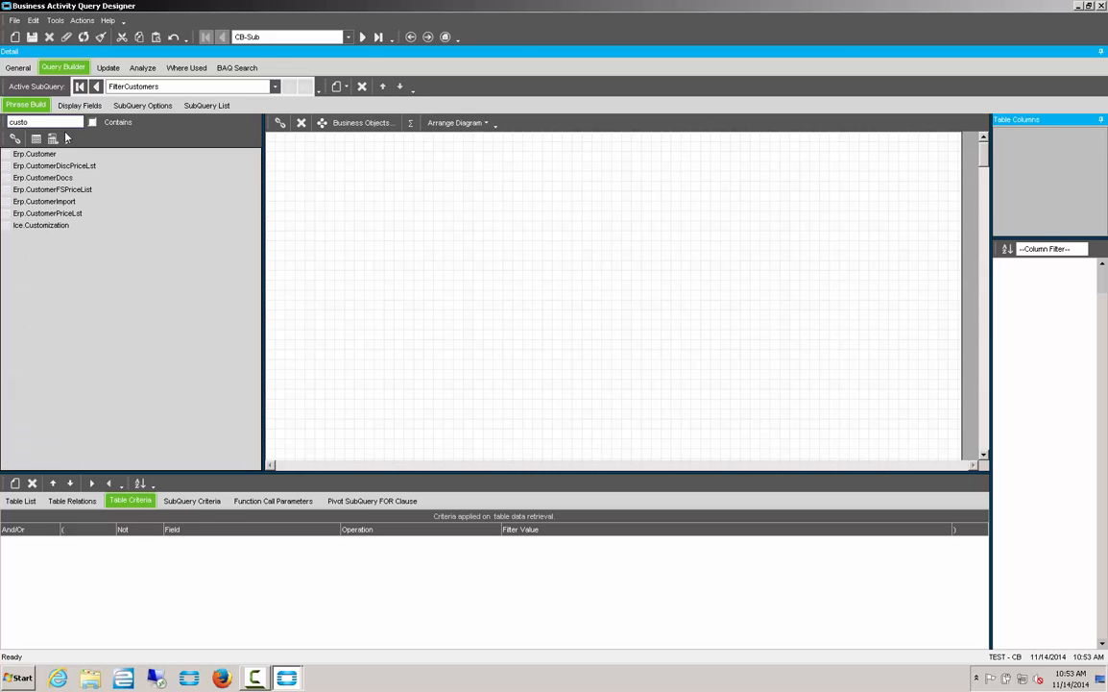
pyautogui.moveTo(35, 154); pyautogui.dragTo(331, 183)
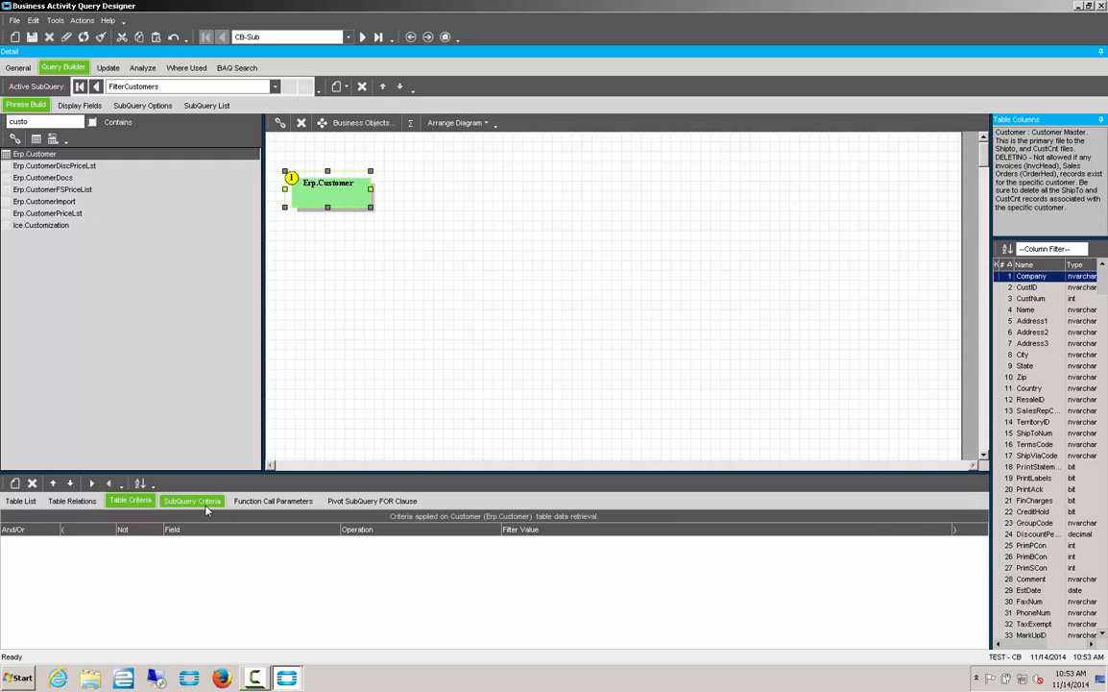
# - Add a table criterion on Customer requiring State to equal the constant IL
pyautogui.click(21, 500)
pyautogui.click(131, 501)
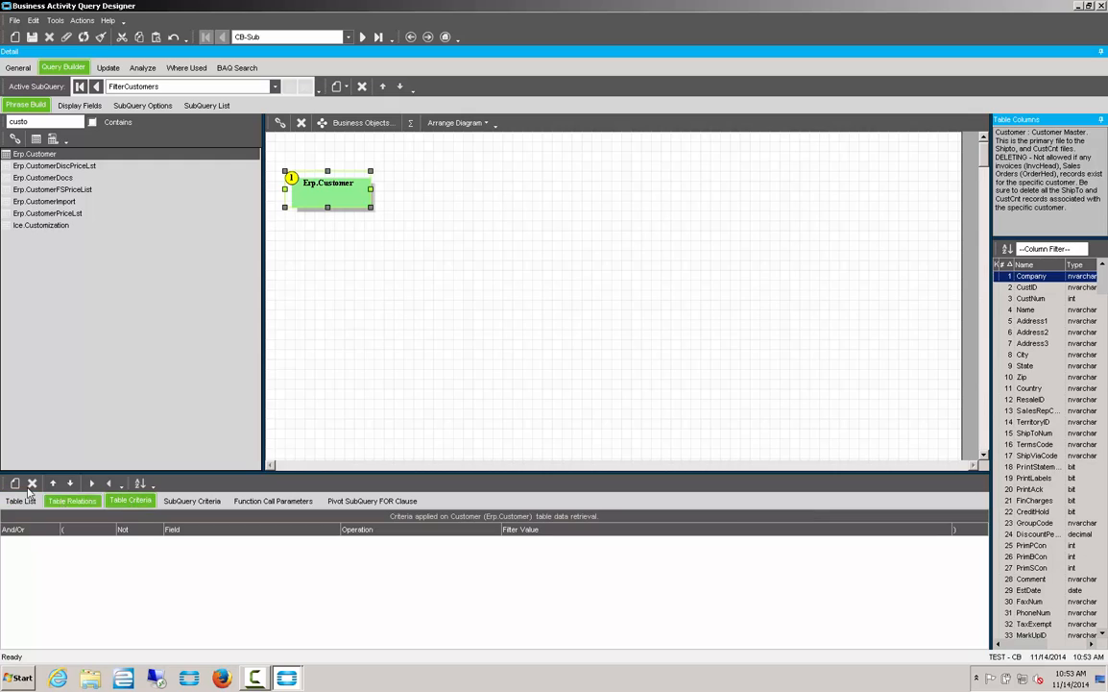
pyautogui.click(15, 482)
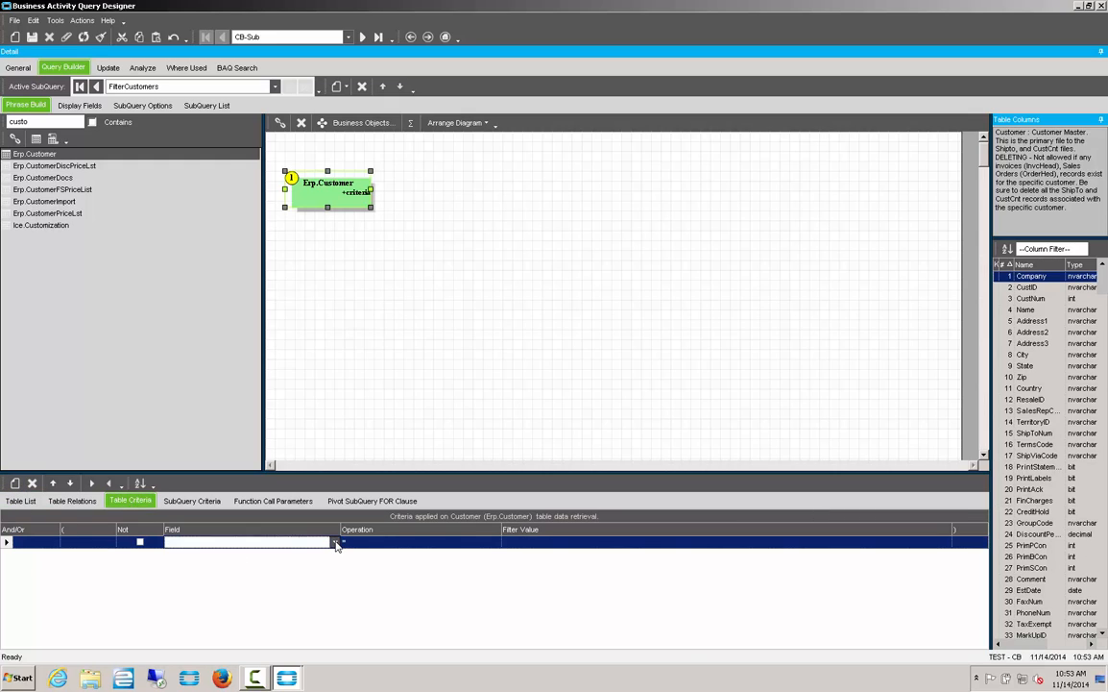
pyautogui.click(335, 543)
pyautogui.click(334, 590)
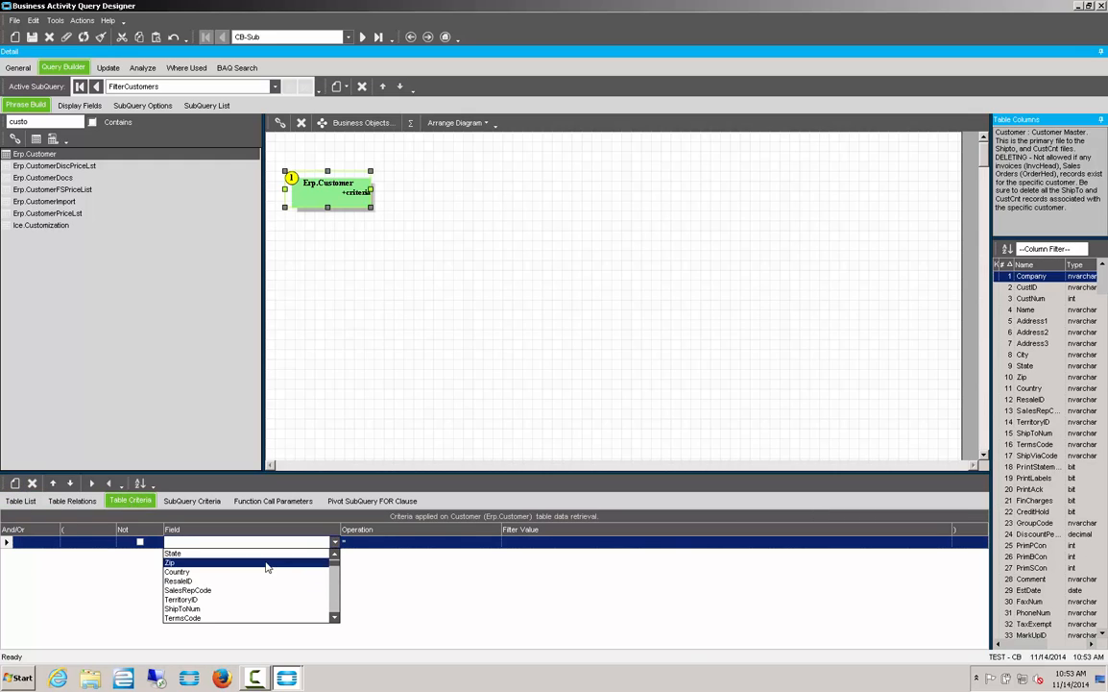
pyautogui.click(260, 554)
pyautogui.click(519, 543)
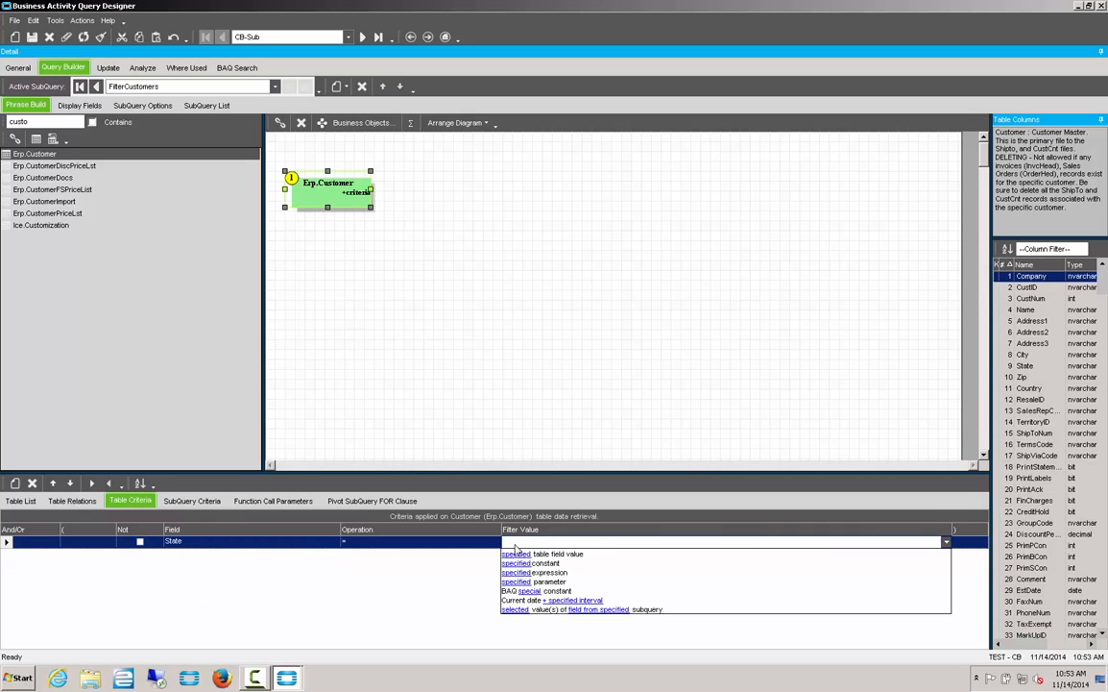
pyautogui.click(514, 557)
pyautogui.click(517, 543)
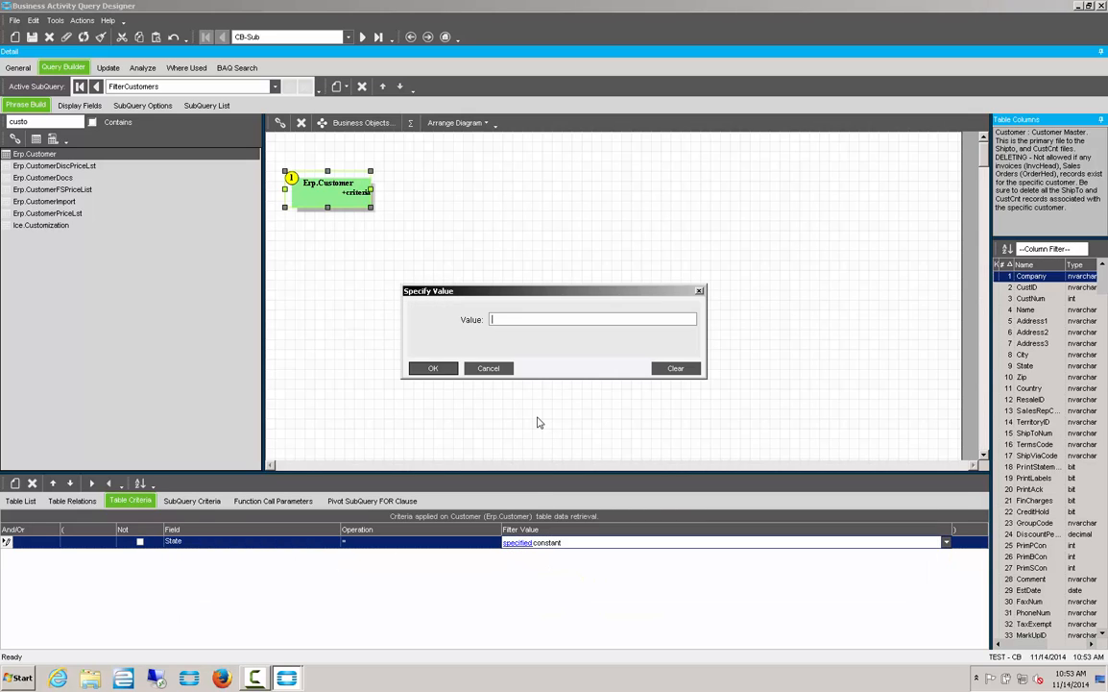
pyautogui.write('IL')
pyautogui.click(435, 369)
# - Add CustNum from Customer to the display columns of the FilterCustomers subquery
pyautogui.click(81, 104)
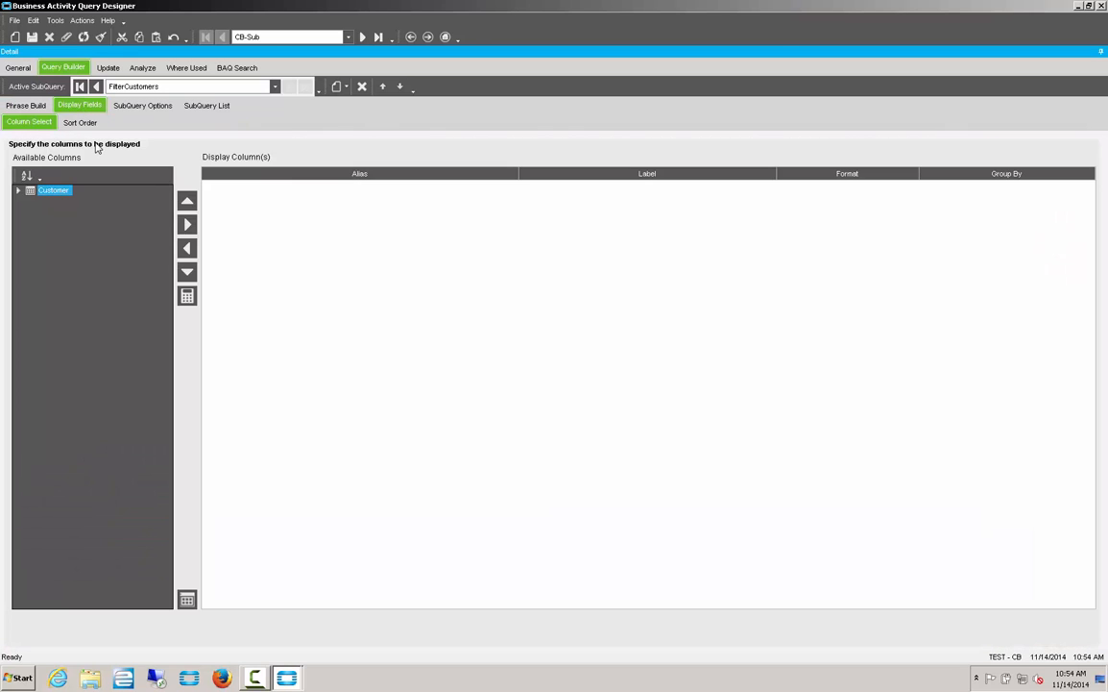
pyautogui.click(27, 105)
pyautogui.click(71, 106)
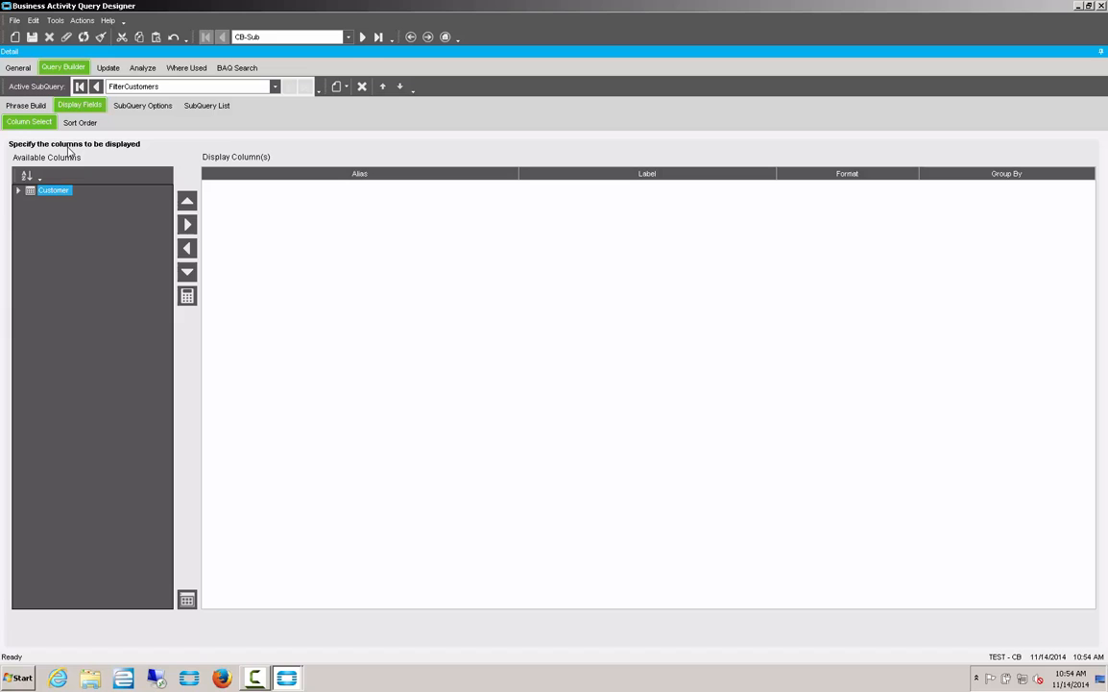
pyautogui.click(19, 189)
pyautogui.doubleClick(73, 222)
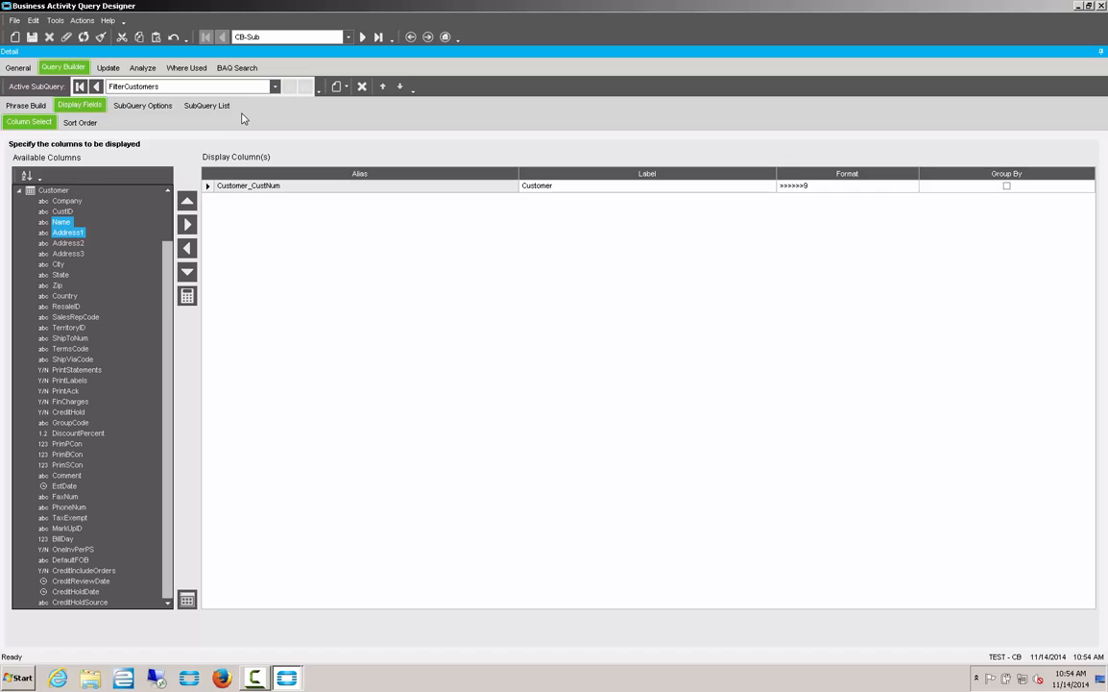
# - Make OrderDetails the active subquery and show its table diagram
pyautogui.click(255, 86)
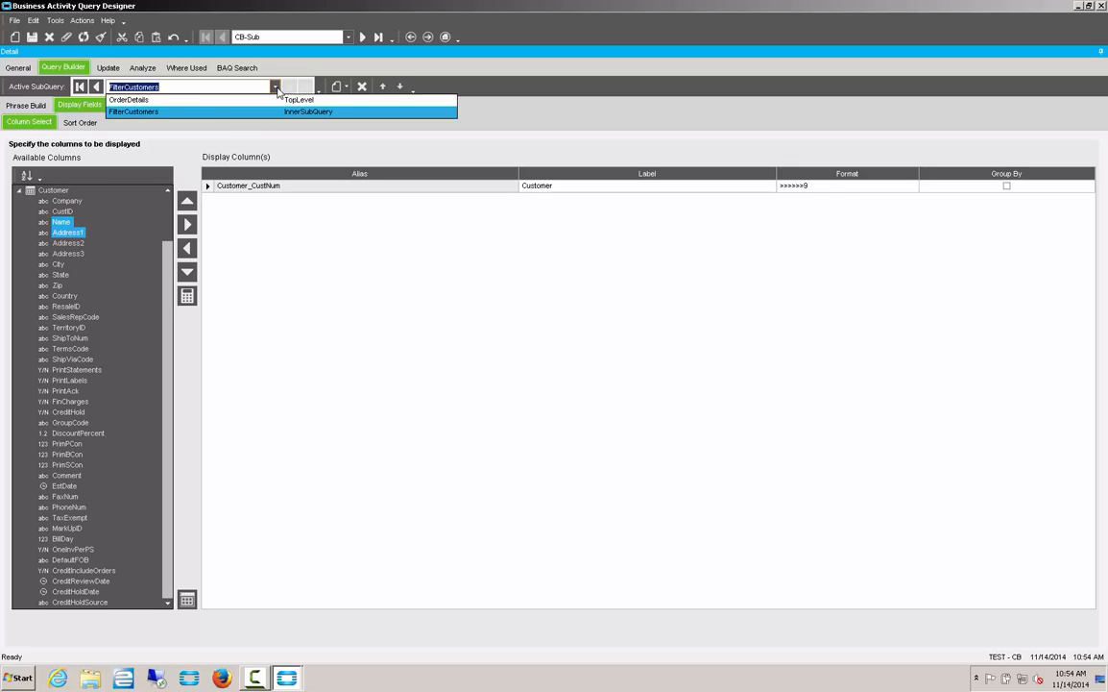
pyautogui.click(134, 100)
pyautogui.click(276, 87)
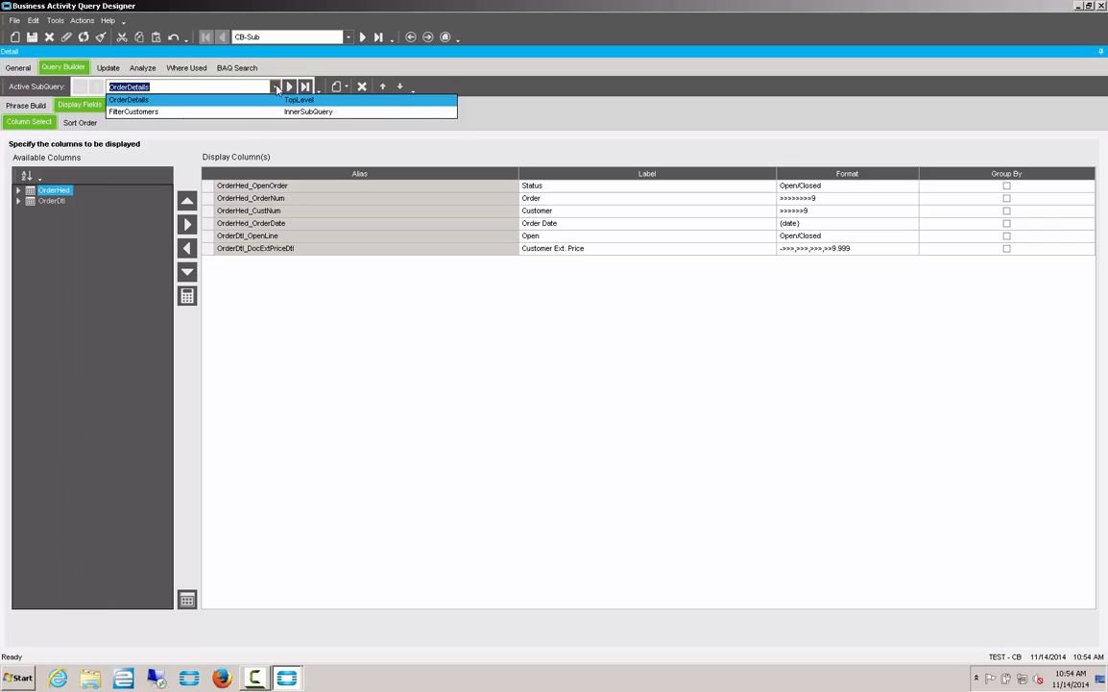
pyautogui.click(276, 86)
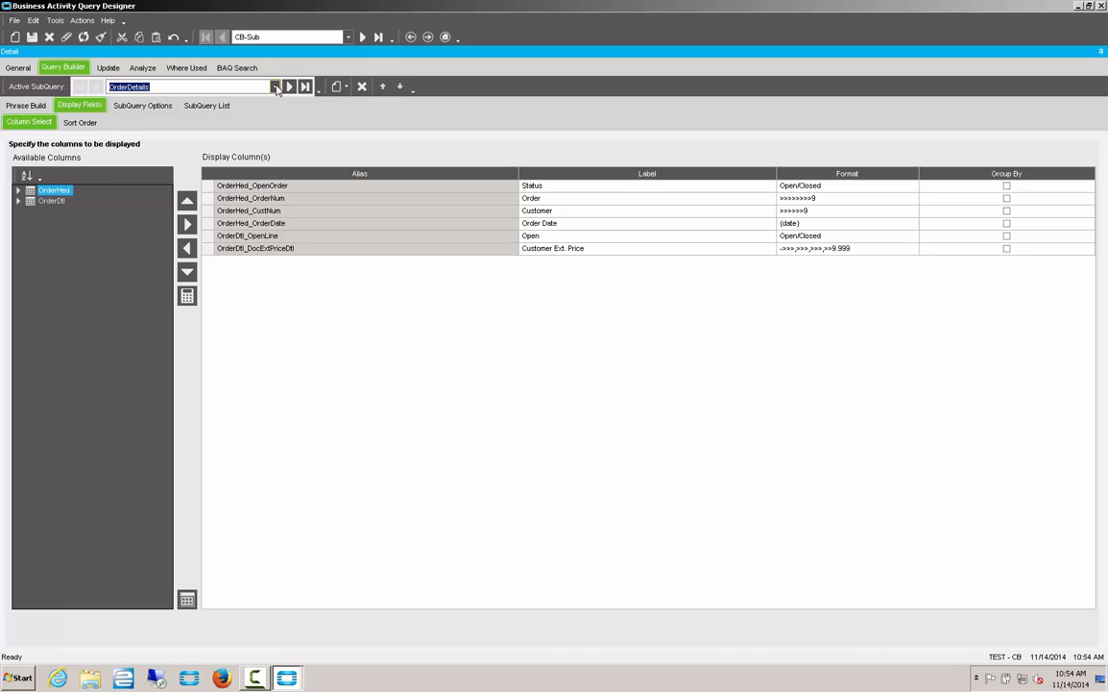
pyautogui.click(29, 104)
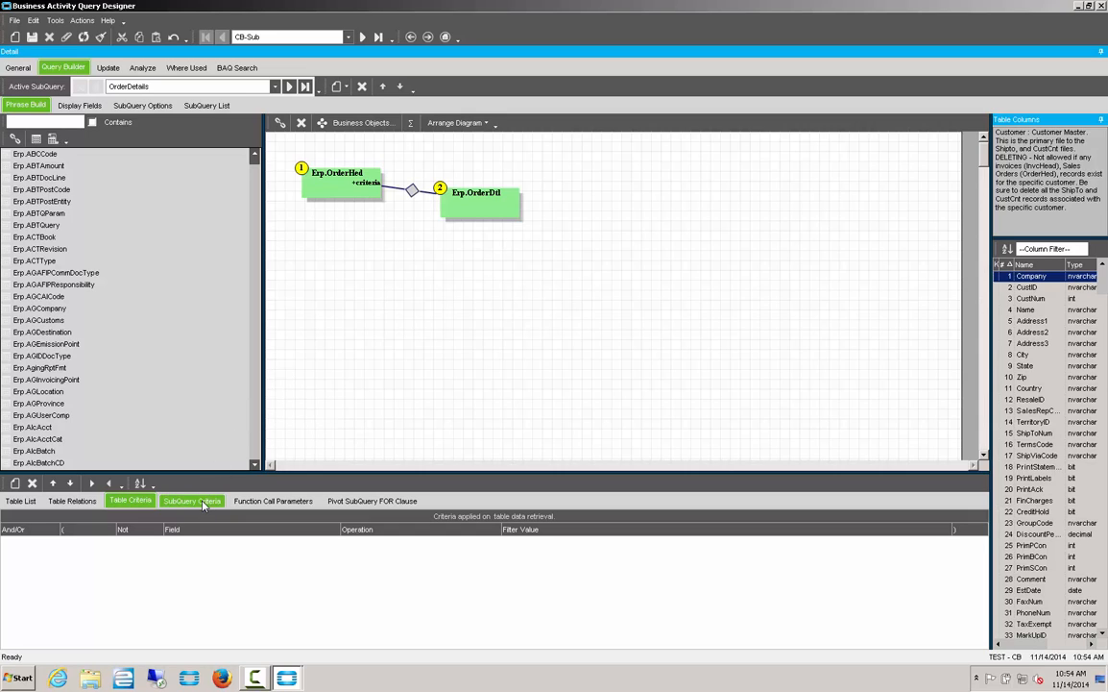
# - Add a subquery criterion to OrderDetails on the CustNum field of the OrderDtl table
pyautogui.click(470, 207)
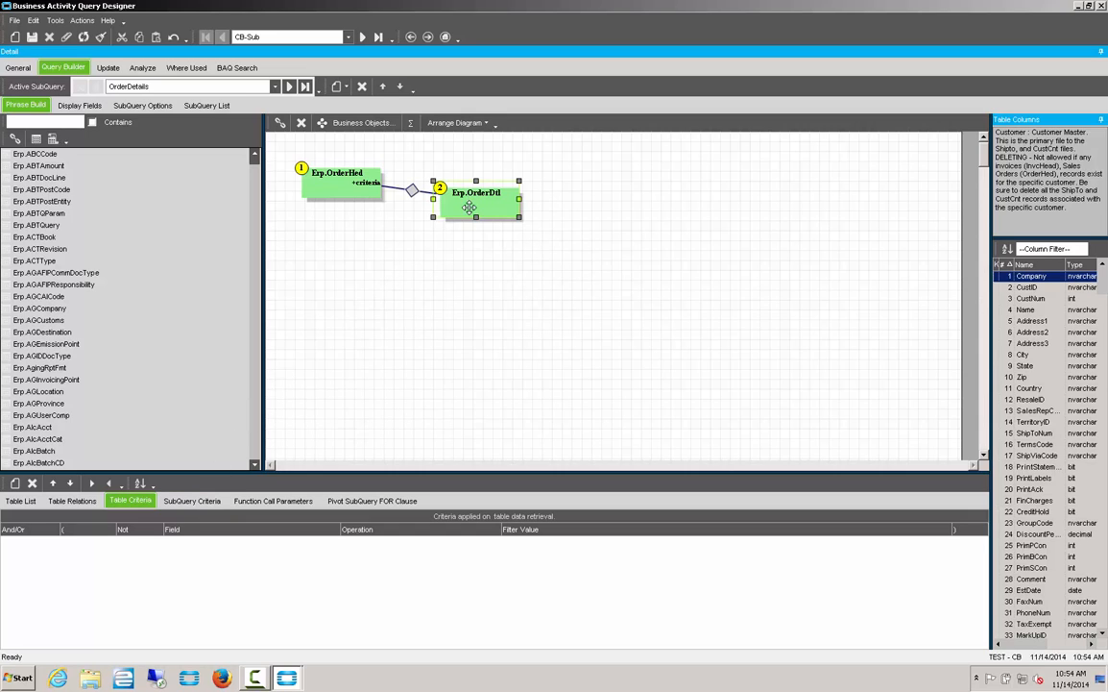
pyautogui.click(187, 503)
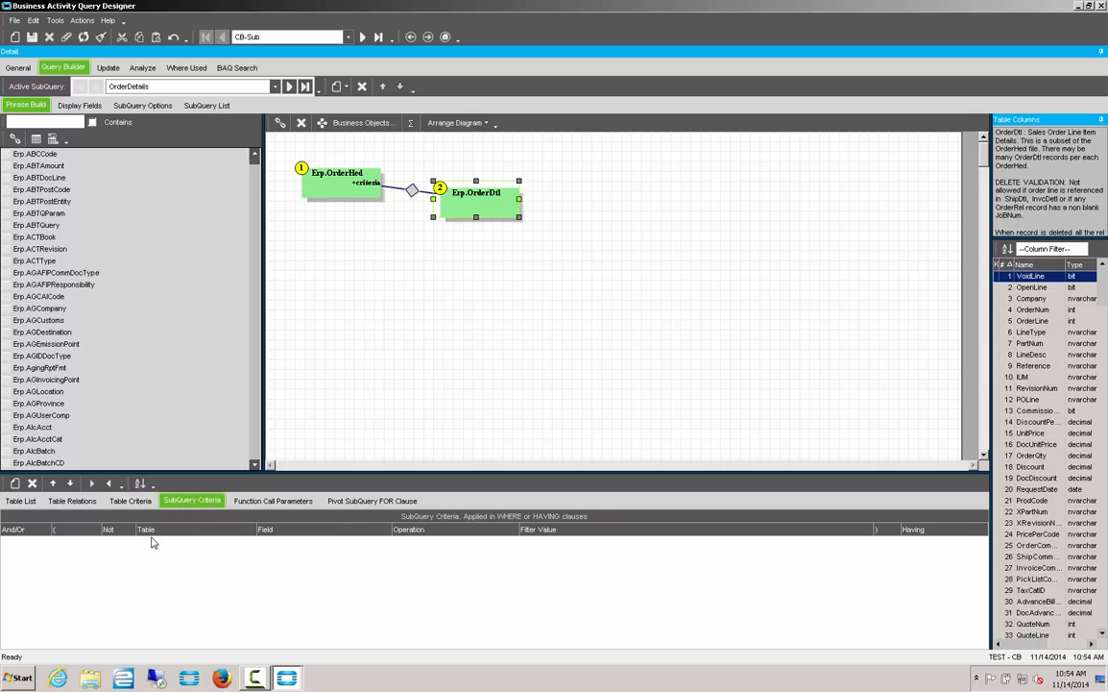
pyautogui.click(15, 484)
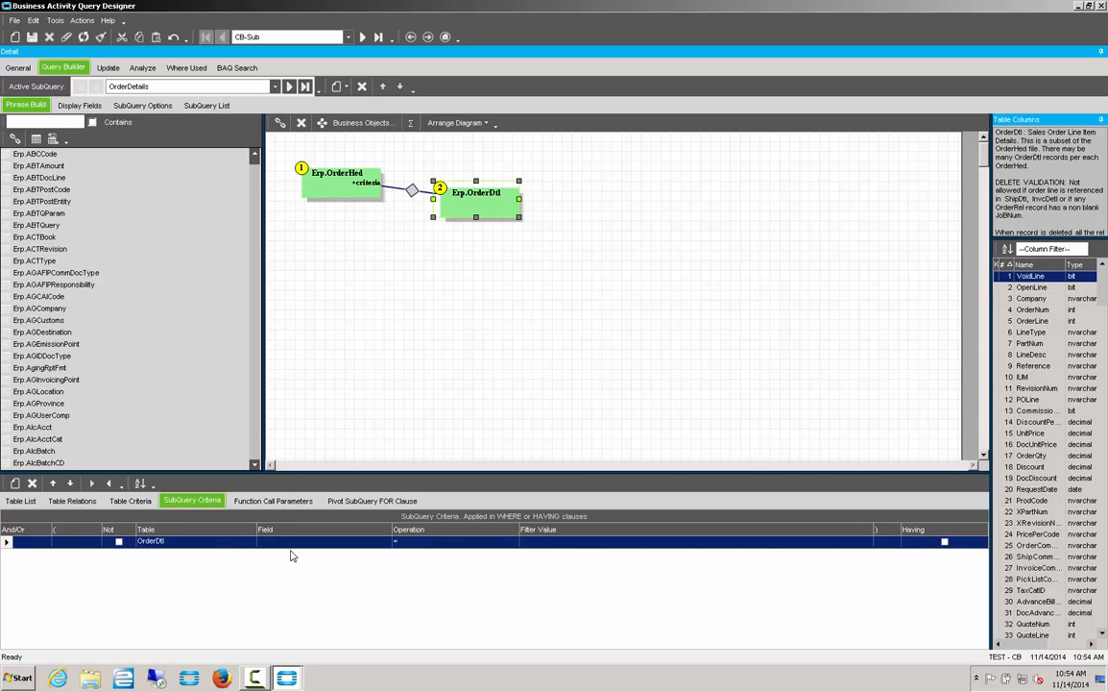
pyautogui.click(162, 542)
pyautogui.click(386, 542)
pyautogui.click(387, 543)
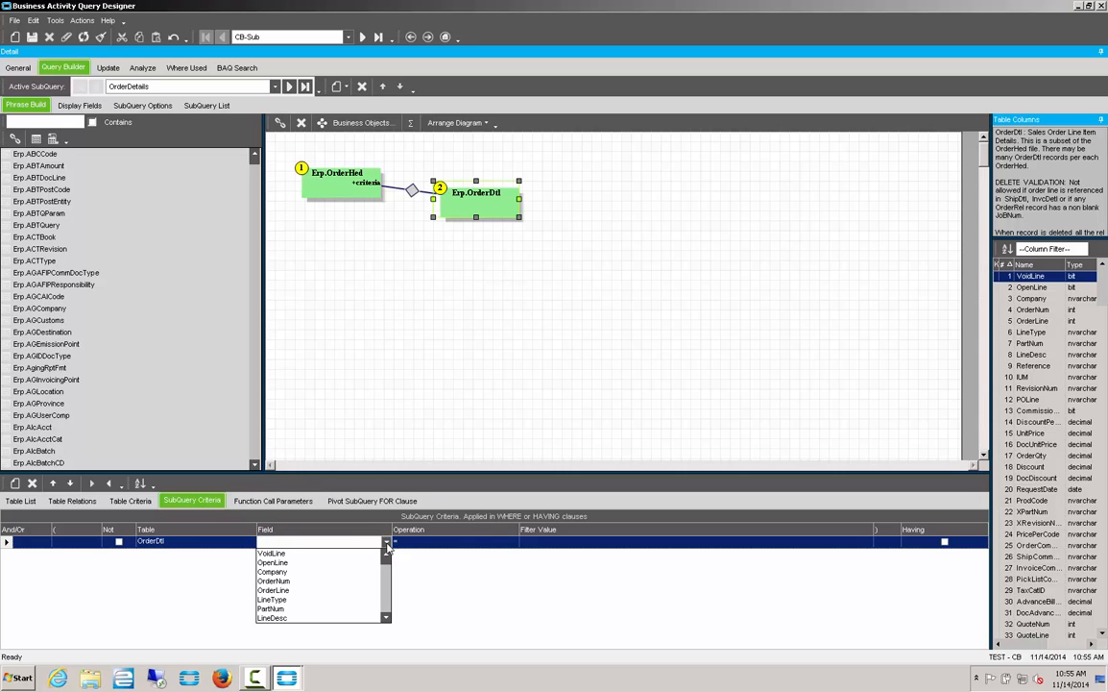
pyautogui.click(388, 598)
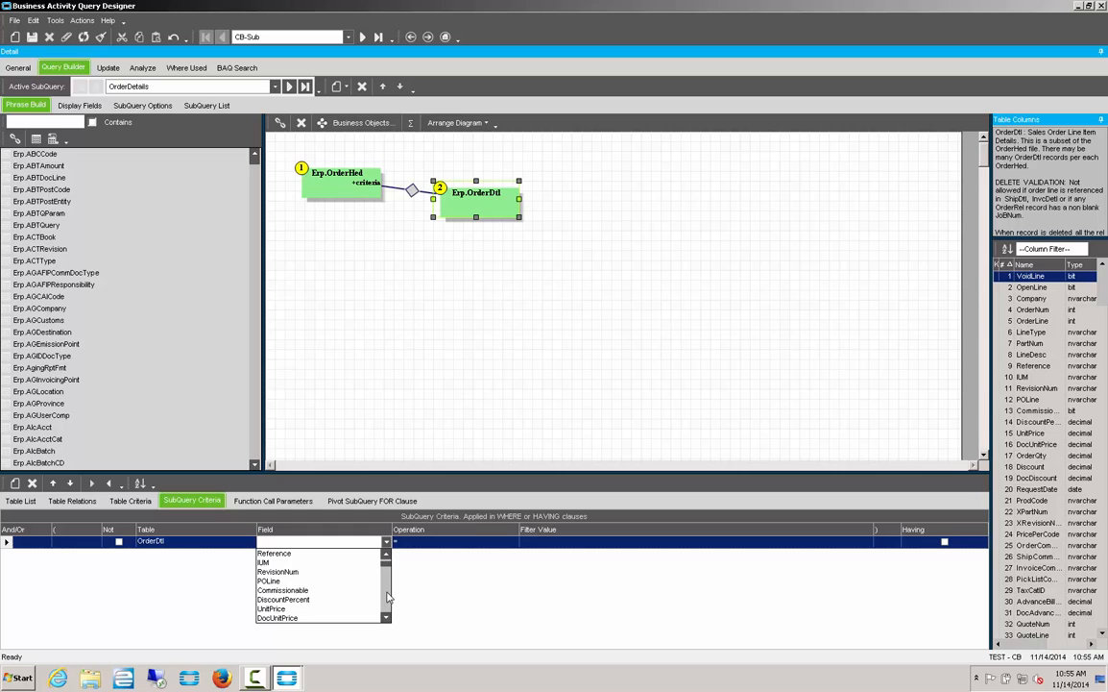
pyautogui.click(388, 597)
pyautogui.click(389, 597)
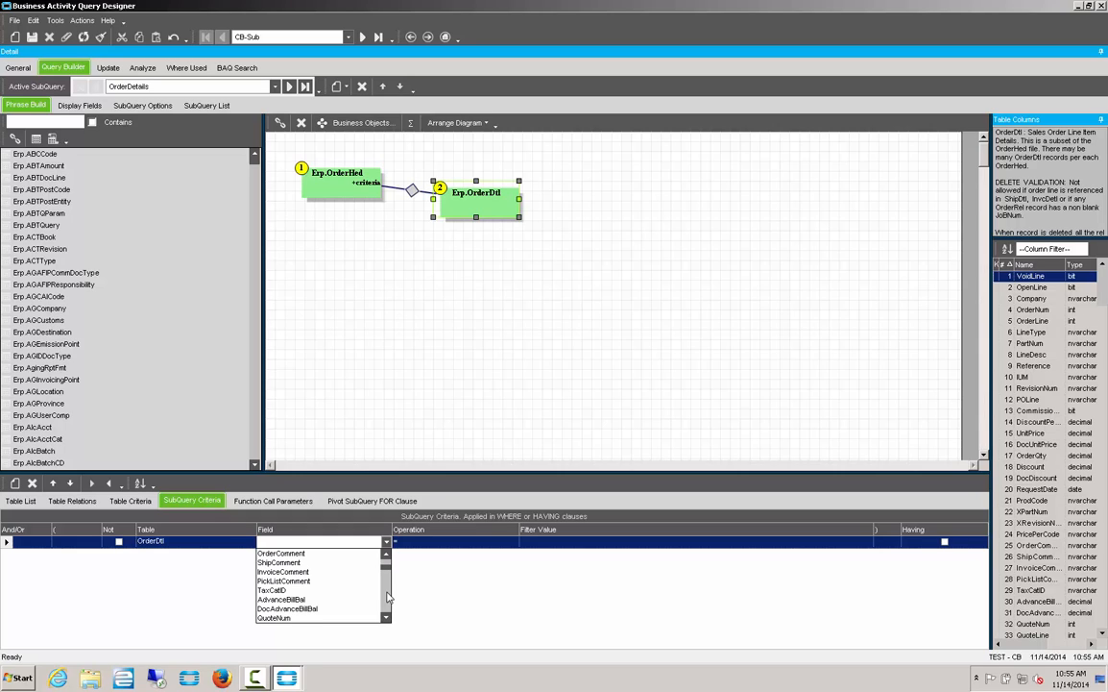
pyautogui.click(388, 597)
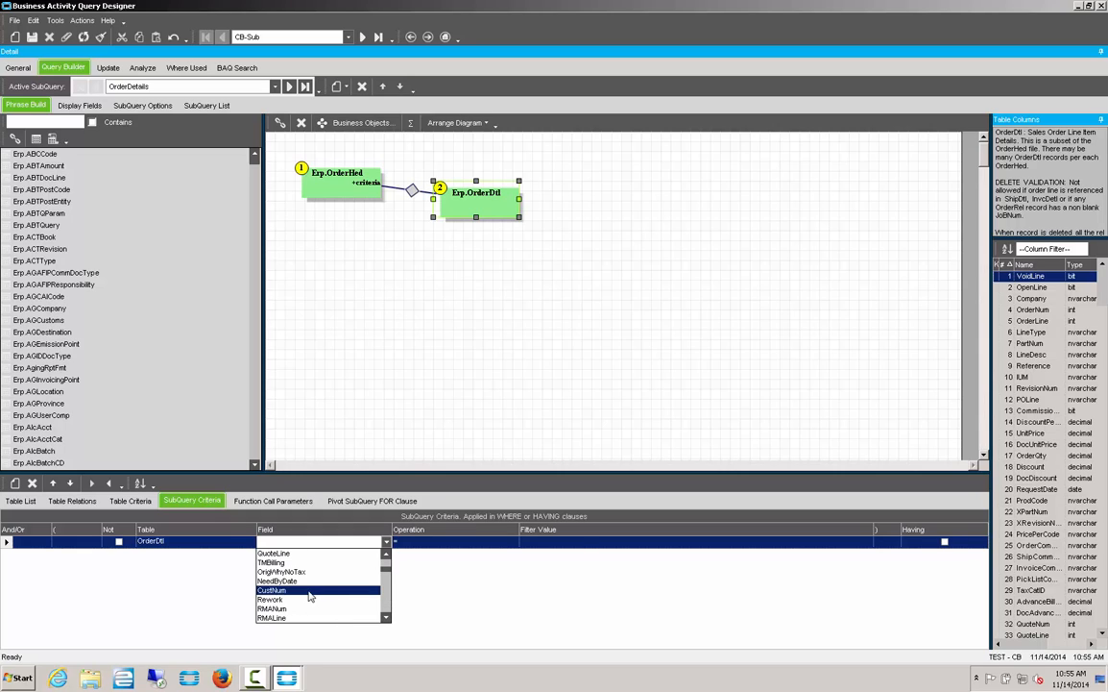
pyautogui.click(374, 589)
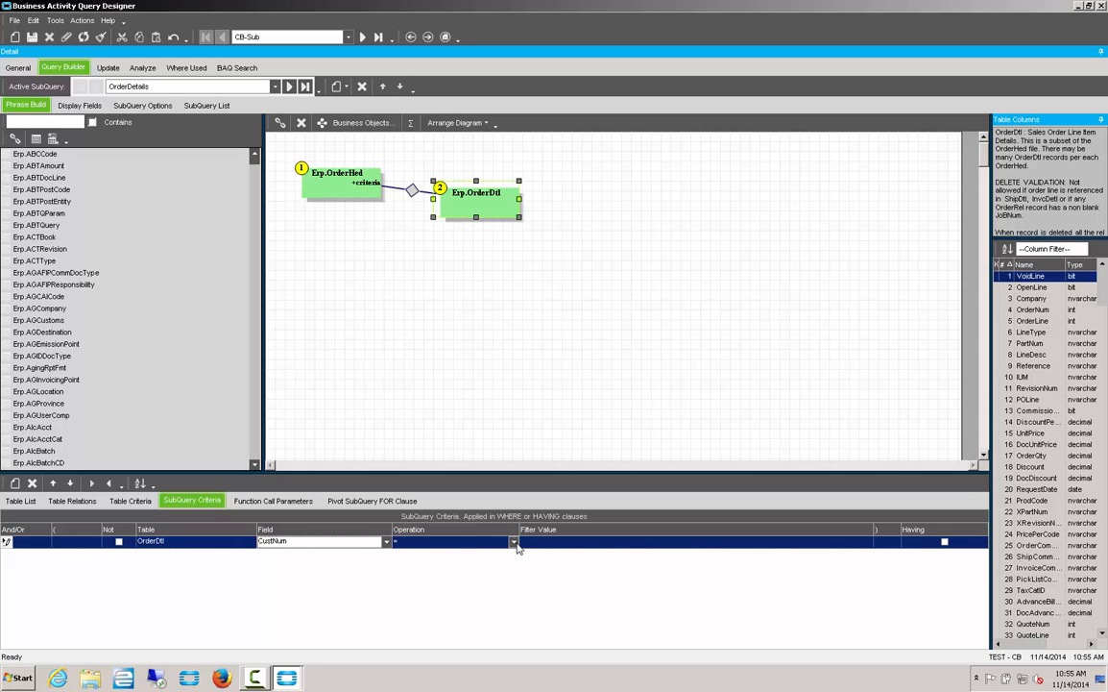
# - Set the CustNum criterion to equal ANY value of the Customer_CustNum field from the FilterCustomers subquery
pyautogui.click(514, 544)
pyautogui.click(537, 544)
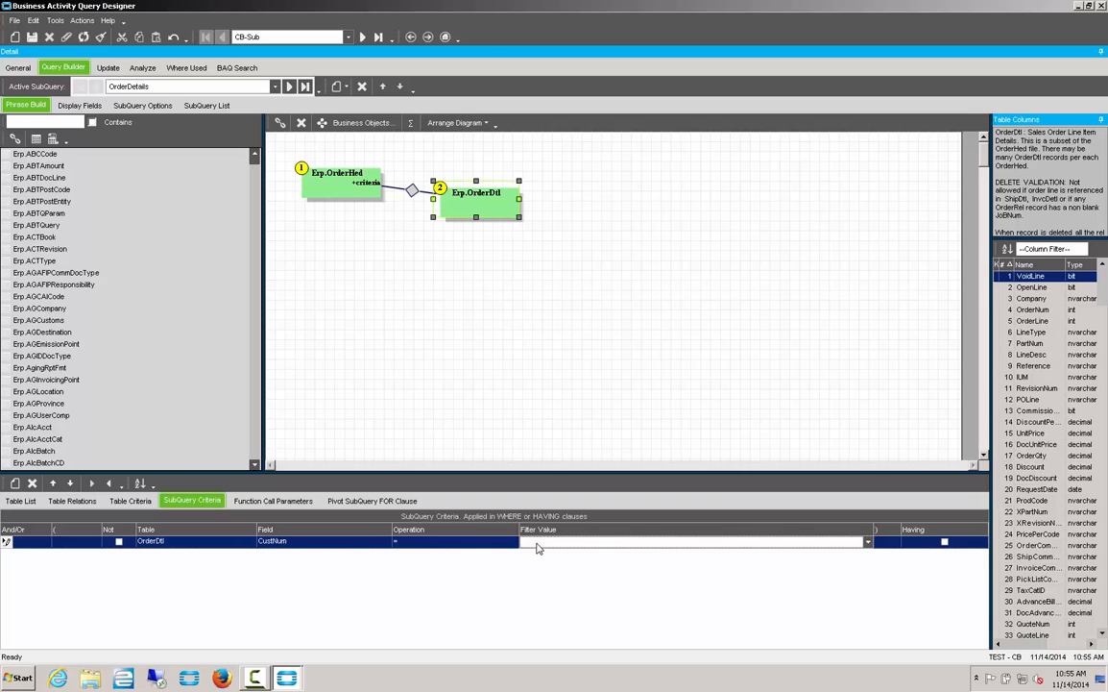
pyautogui.click(537, 545)
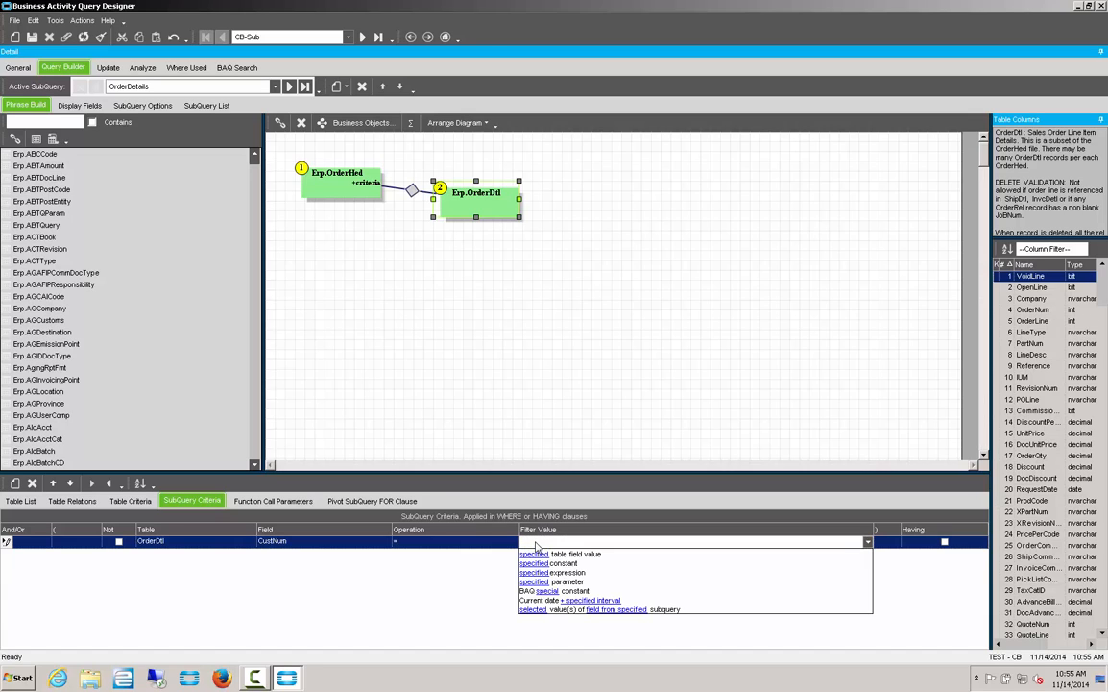
pyautogui.click(534, 610)
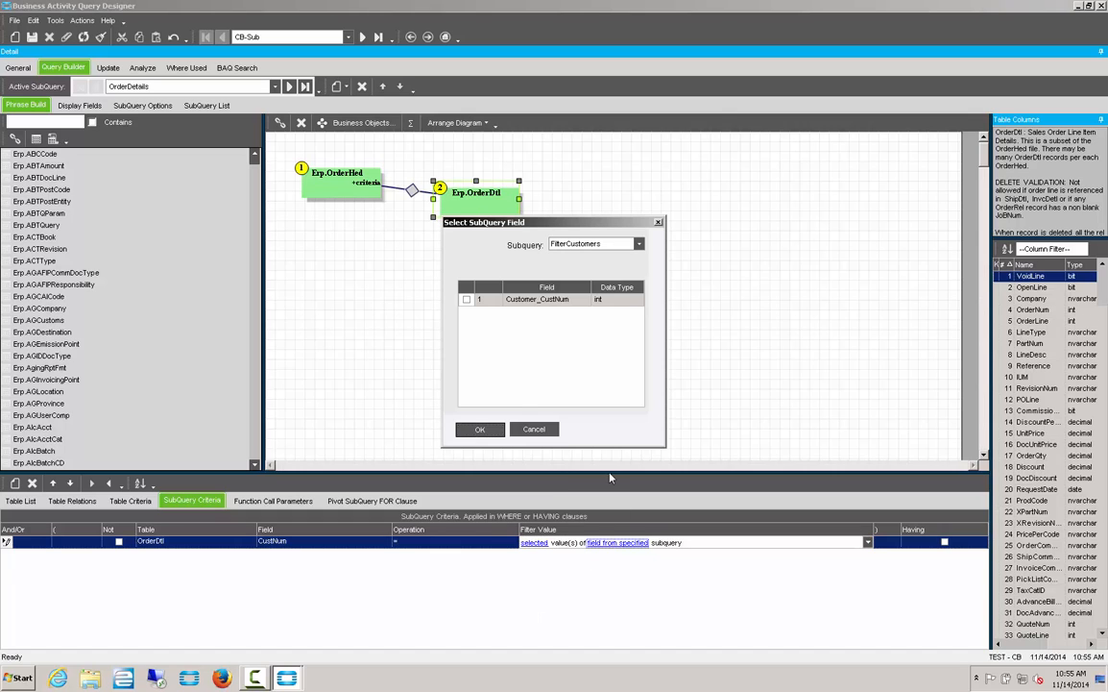
pyautogui.click(466, 300)
pyautogui.click(481, 429)
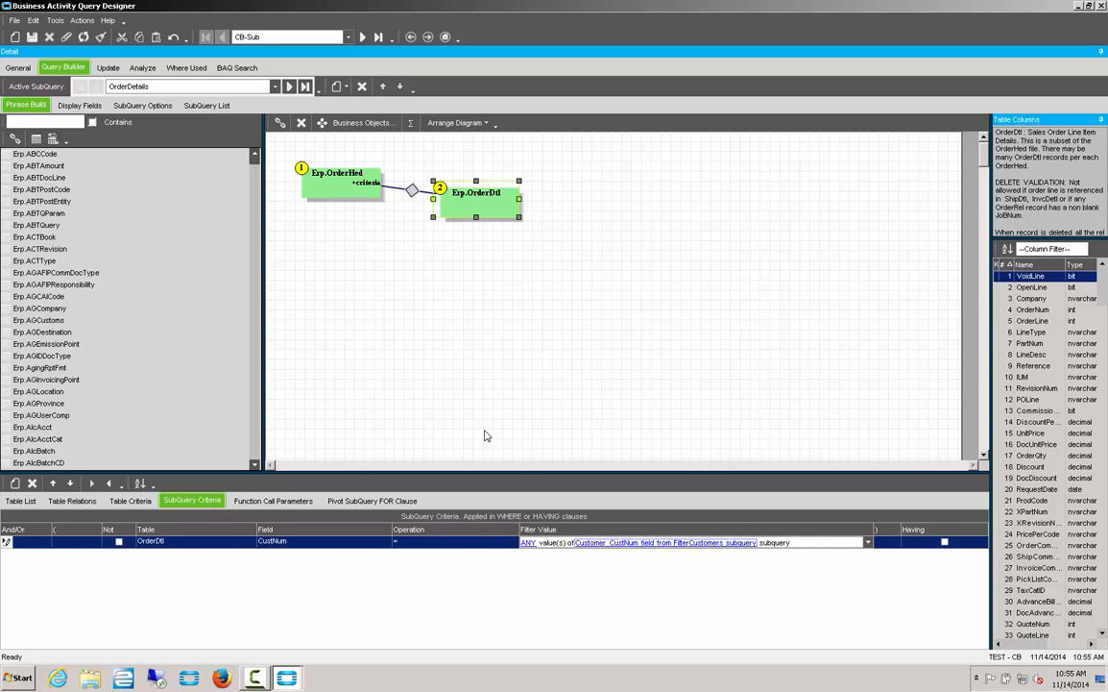
# - Save CB-Sub, analyze its syntax and test the query results
pyautogui.click(34, 37)
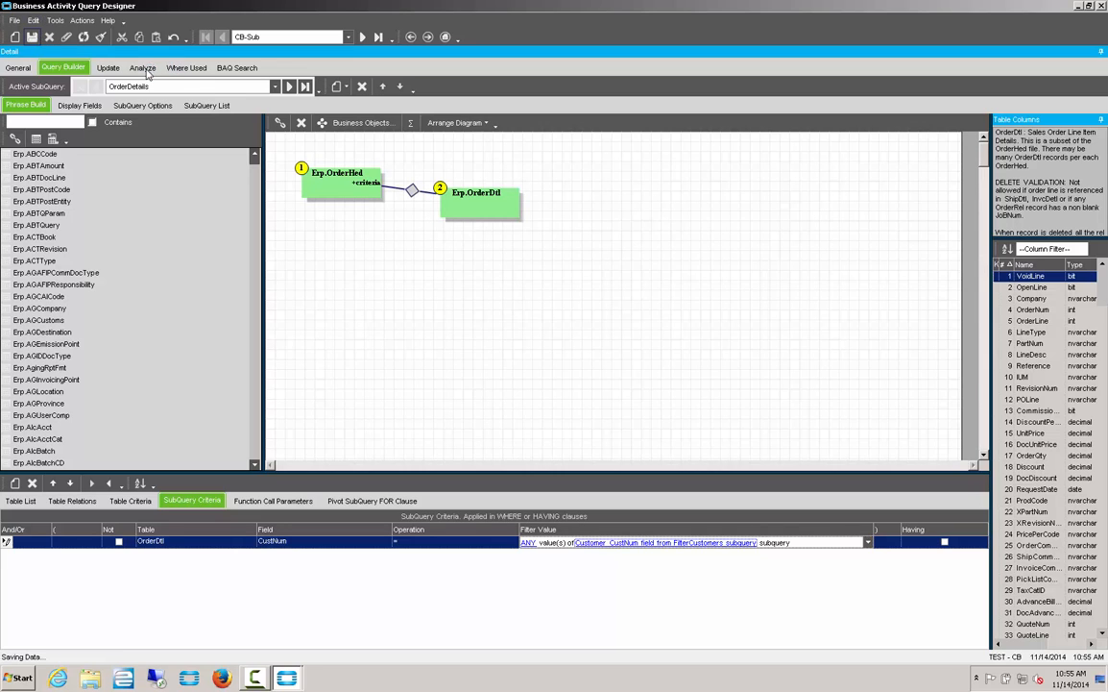
pyautogui.click(142, 67)
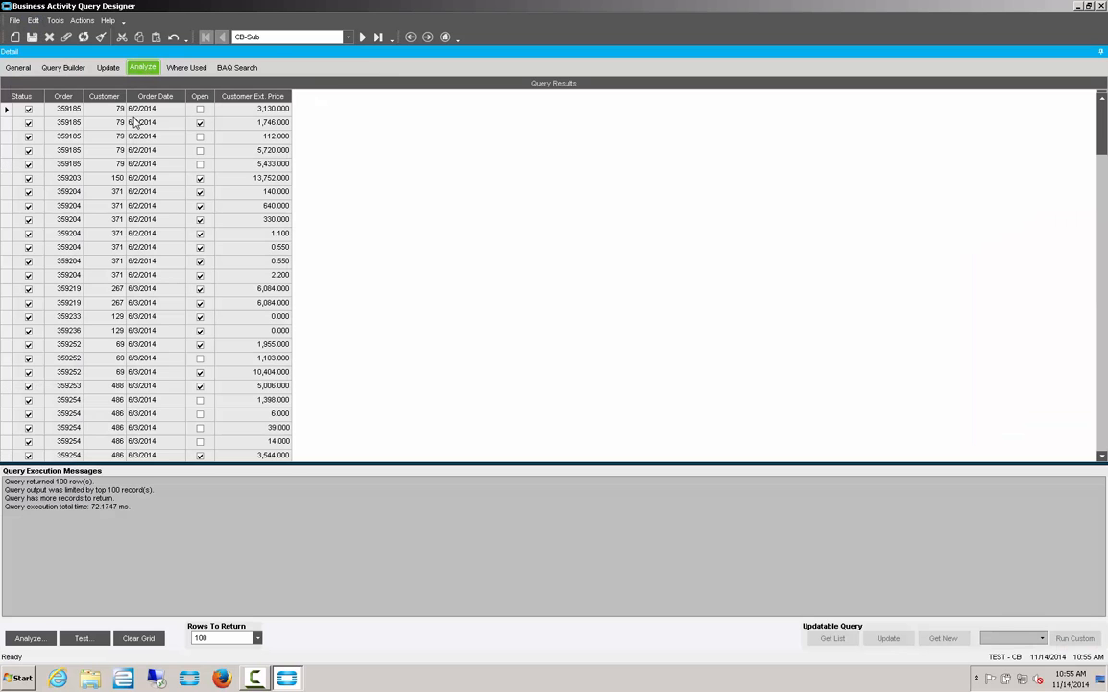
pyautogui.click(32, 639)
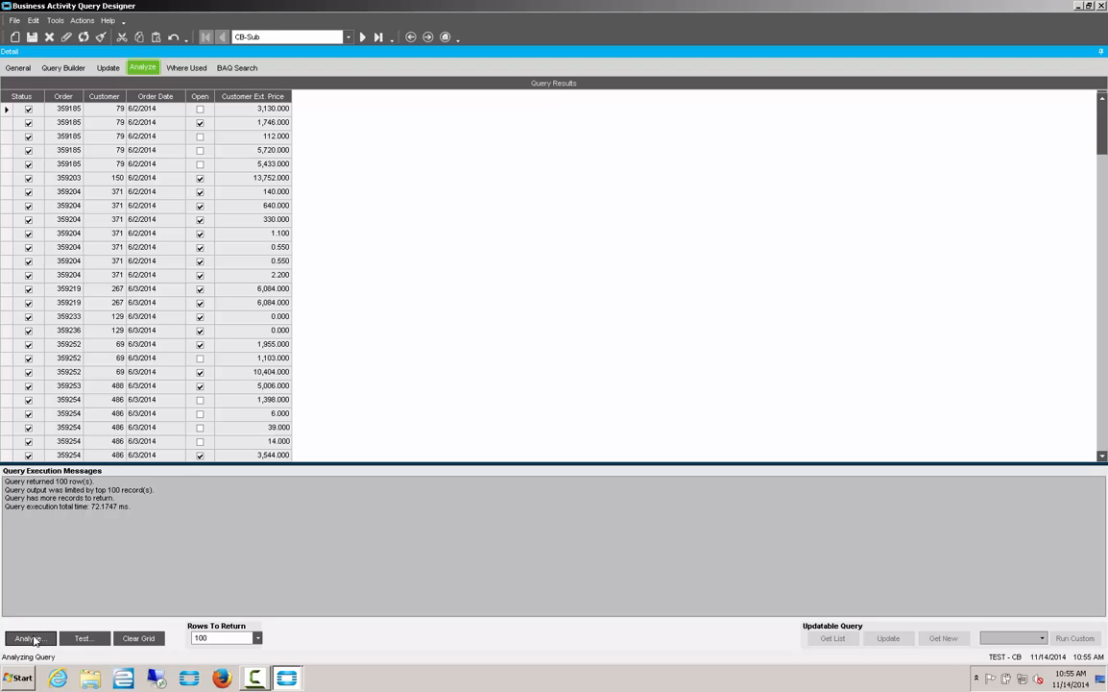
pyautogui.click(85, 639)
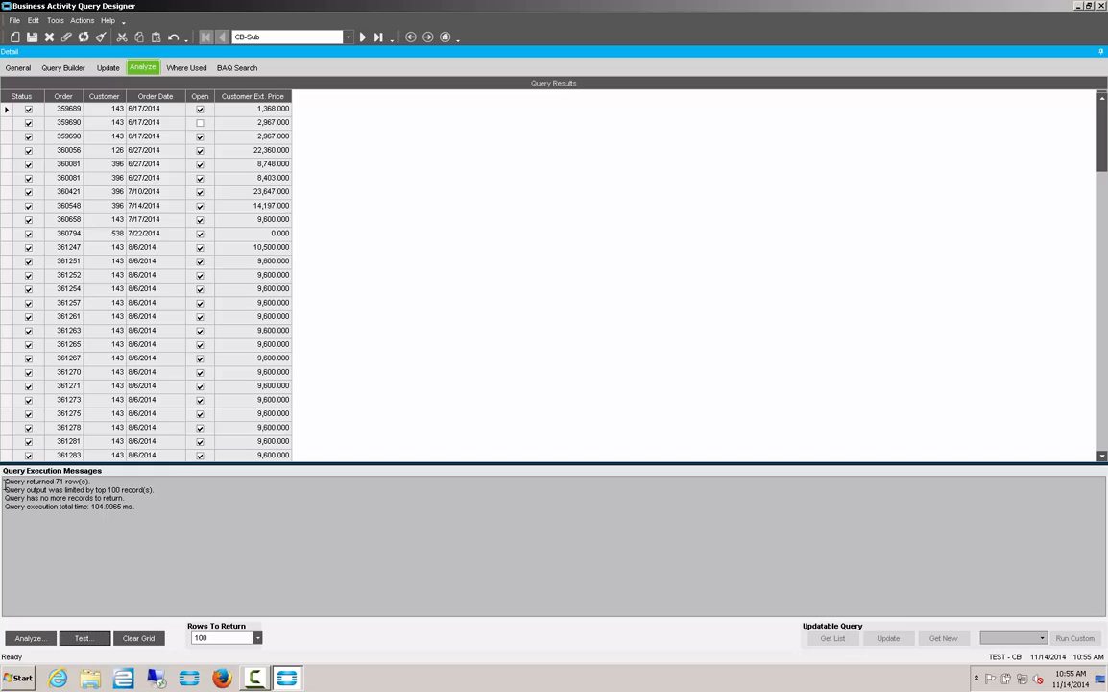
# - Review the CB-Sub execution messages and the FilterCustomers subquery options, including the available subquery types and result set row choices
pyautogui.moveTo(3, 484); pyautogui.dragTo(7, 517)
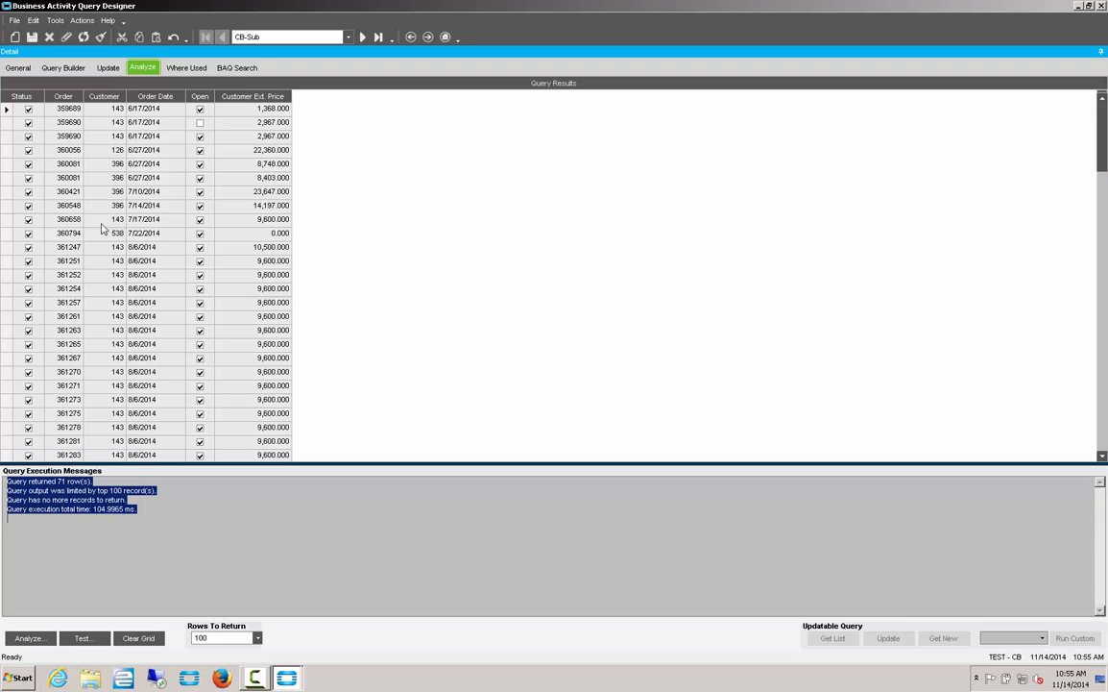
pyautogui.click(66, 63)
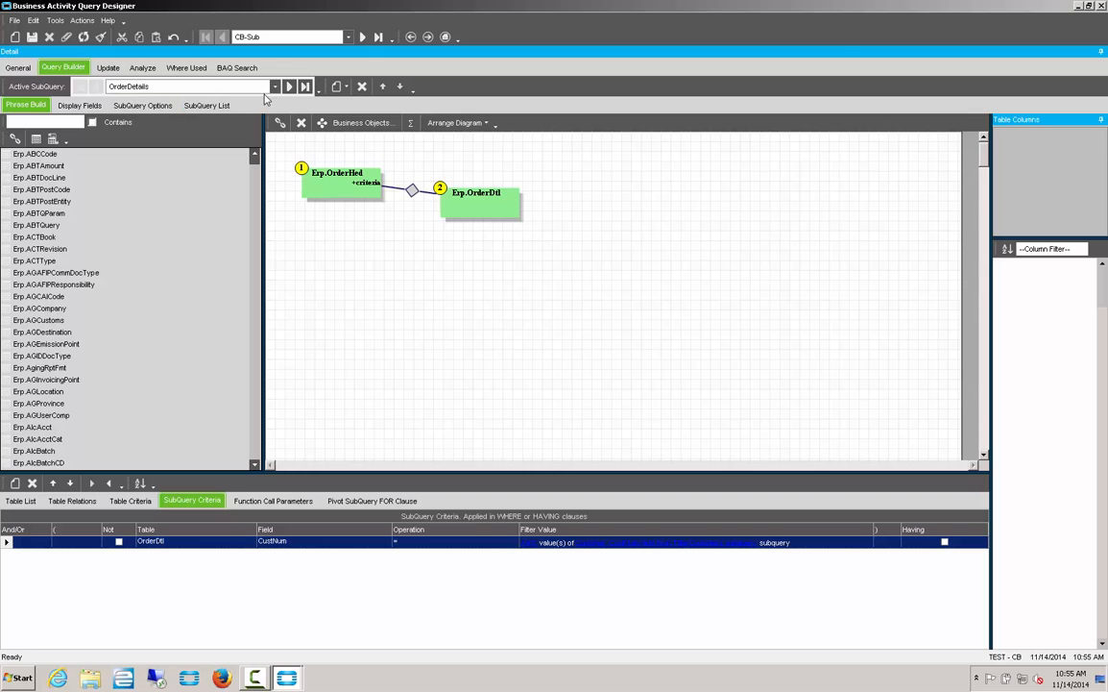
pyautogui.click(274, 86)
pyautogui.click(150, 101)
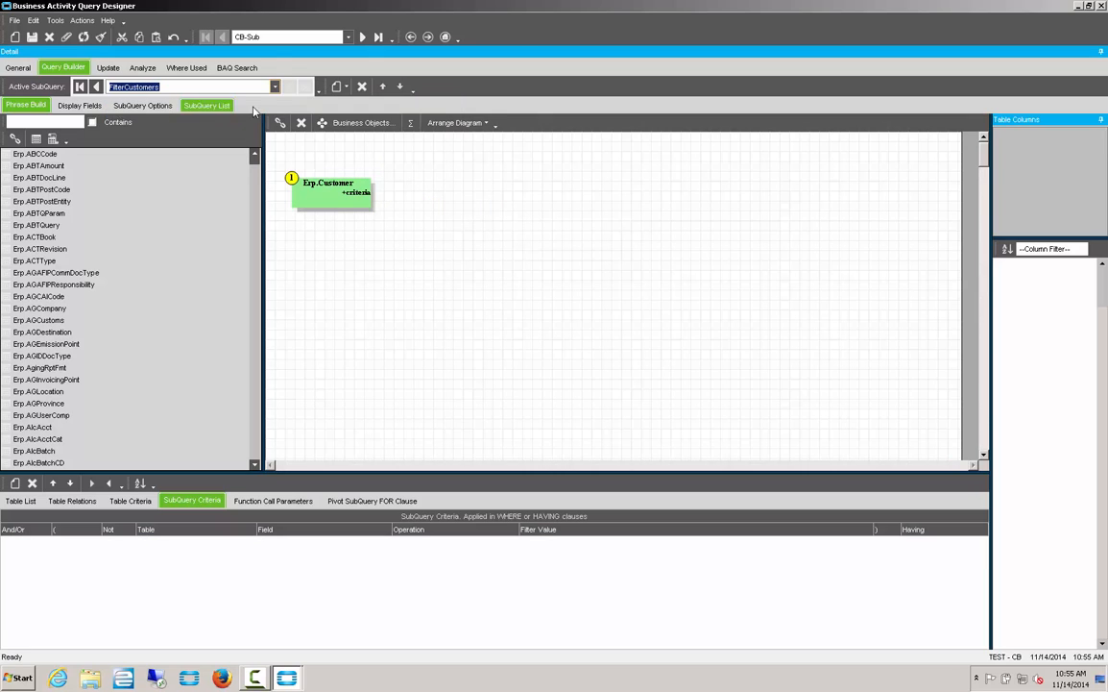
pyautogui.click(144, 103)
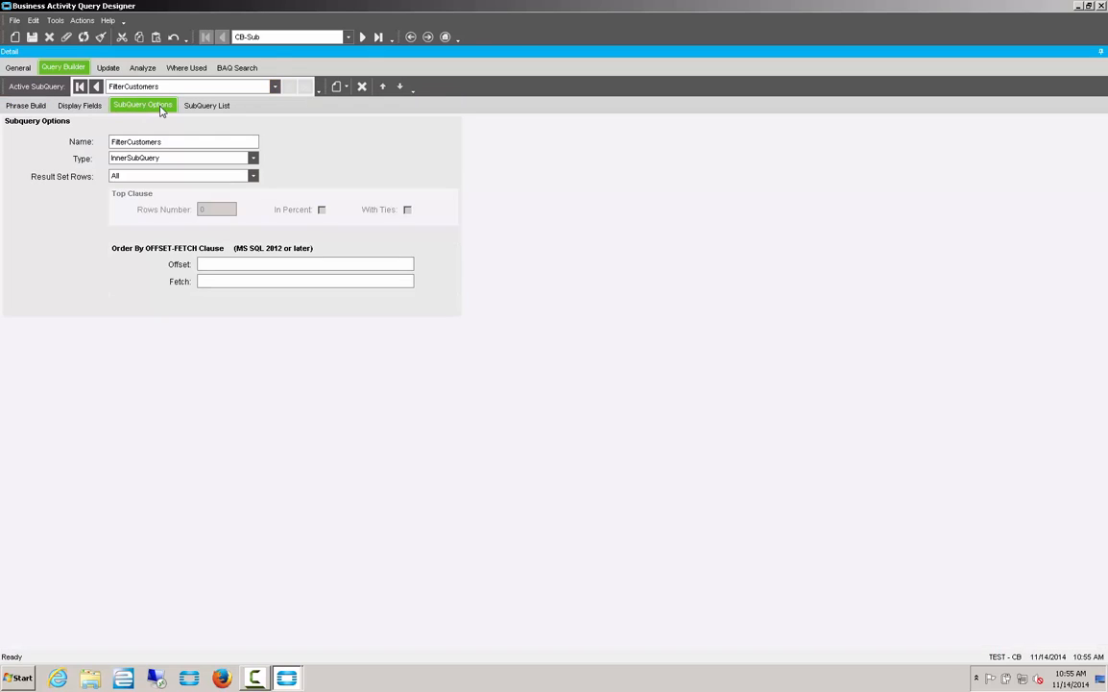
pyautogui.click(254, 159)
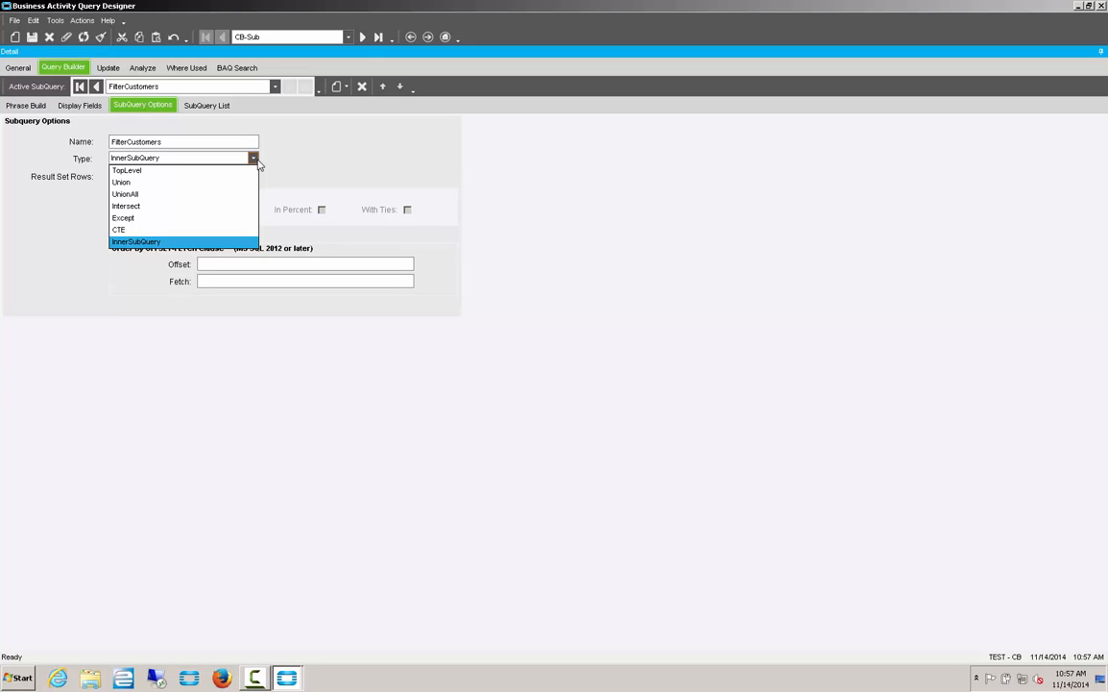
pyautogui.click(253, 160)
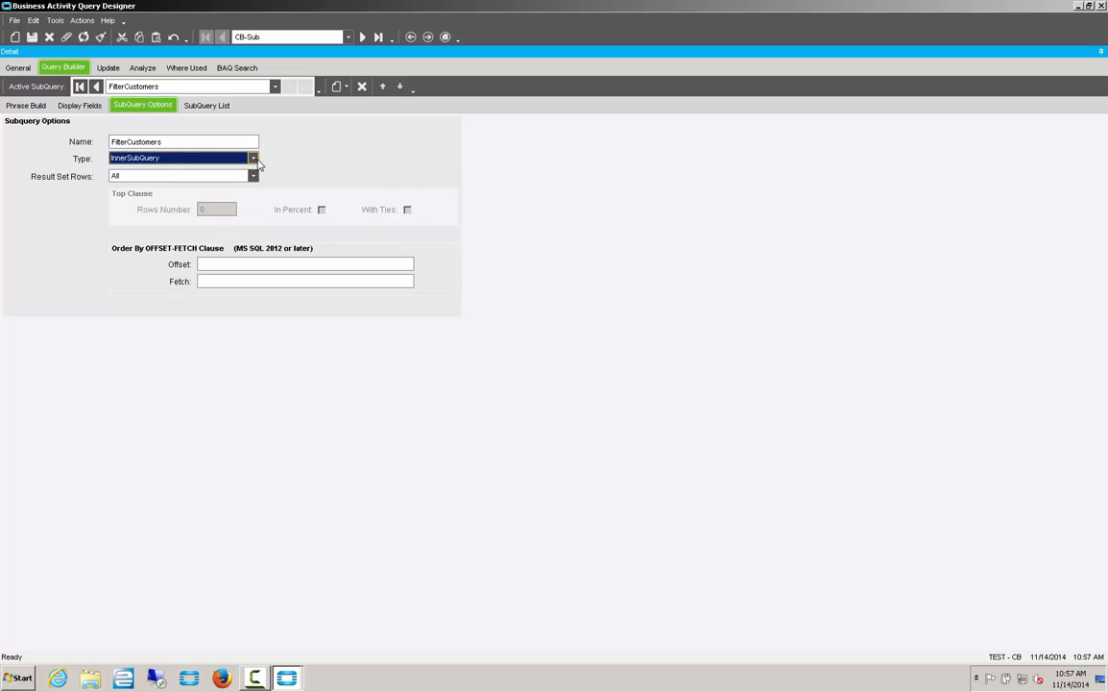
pyautogui.click(252, 176)
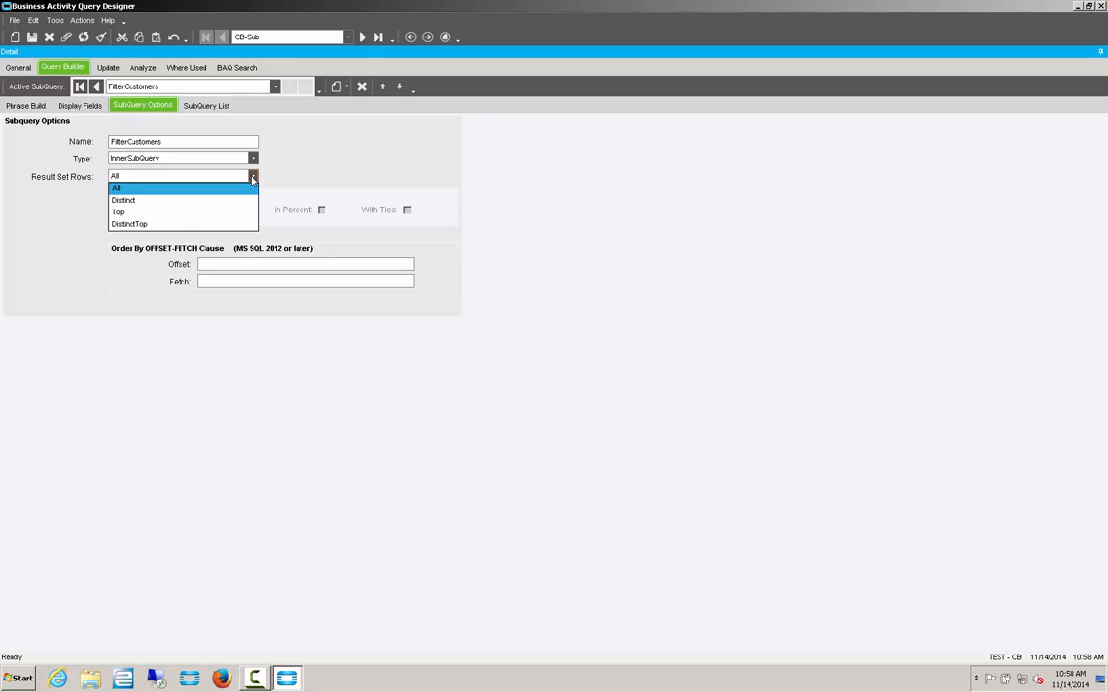
pyautogui.click(253, 178)
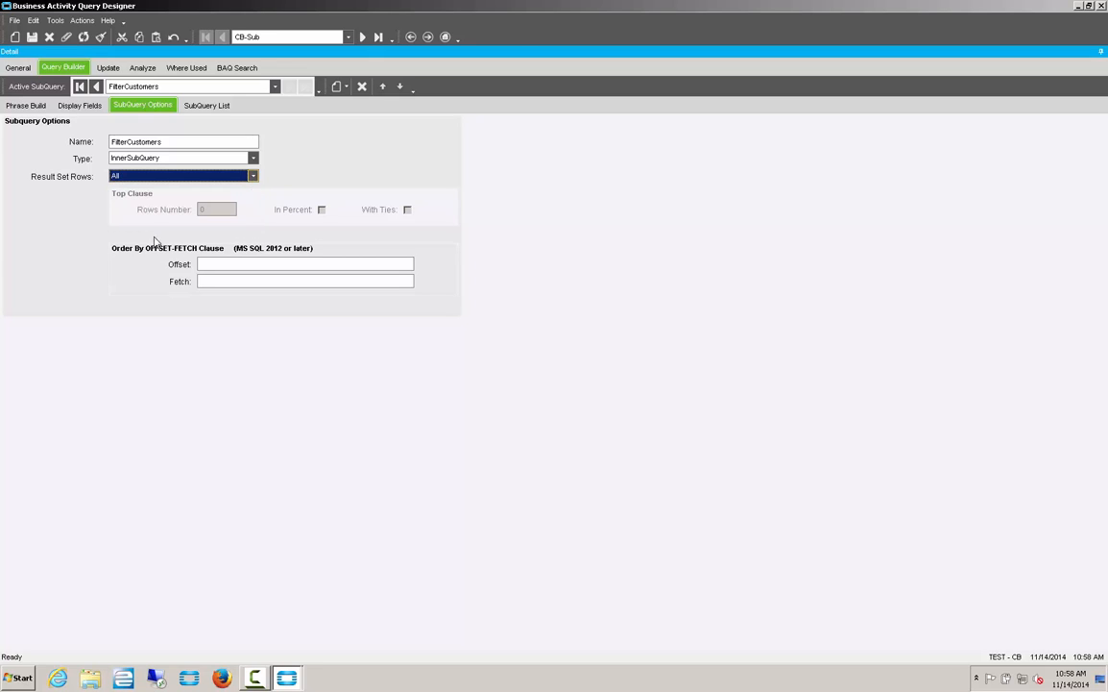
# - Try the Top option for the FilterCustomers result set rows and restore the setting to All
pyautogui.click(252, 176)
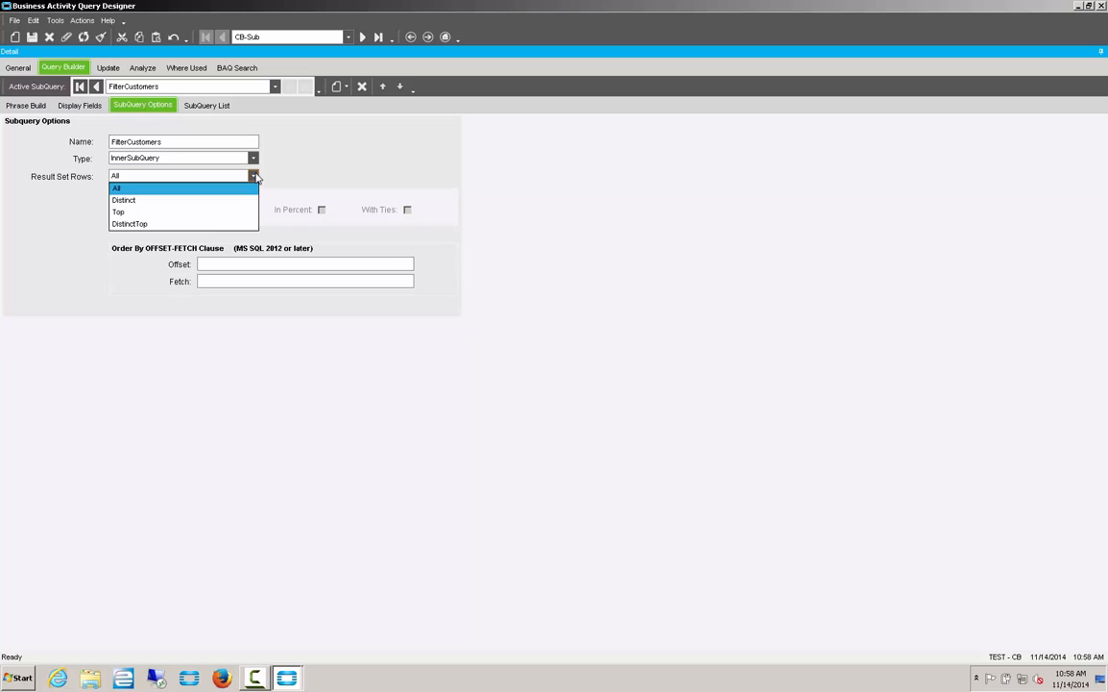
pyautogui.click(119, 211)
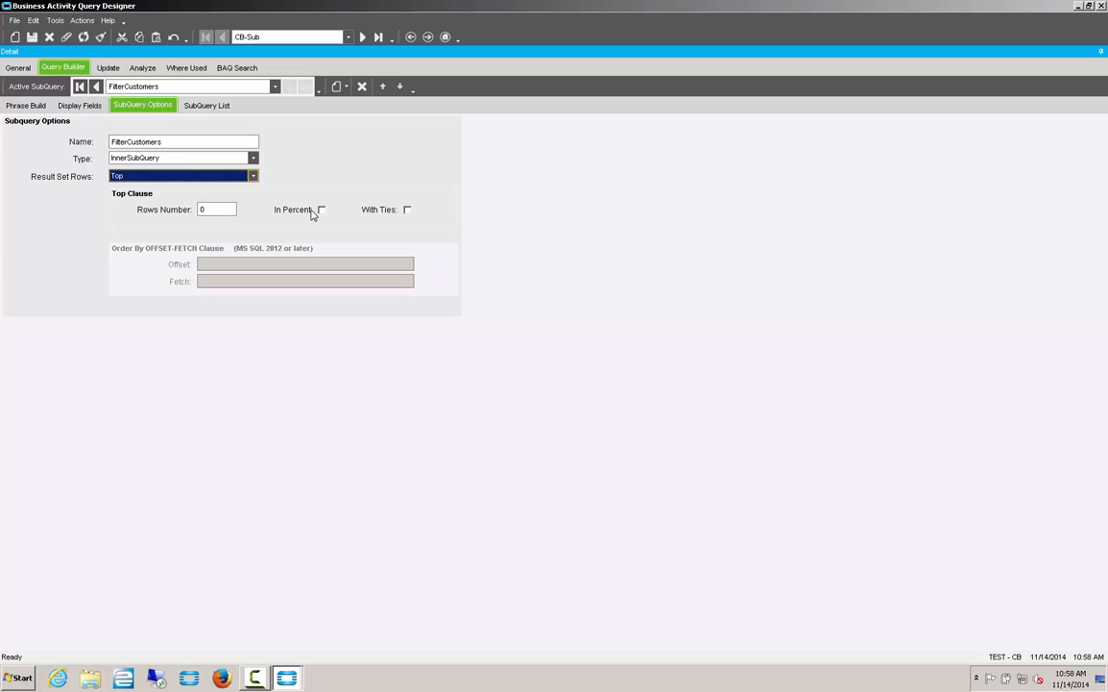
pyautogui.click(252, 178)
pyautogui.click(115, 187)
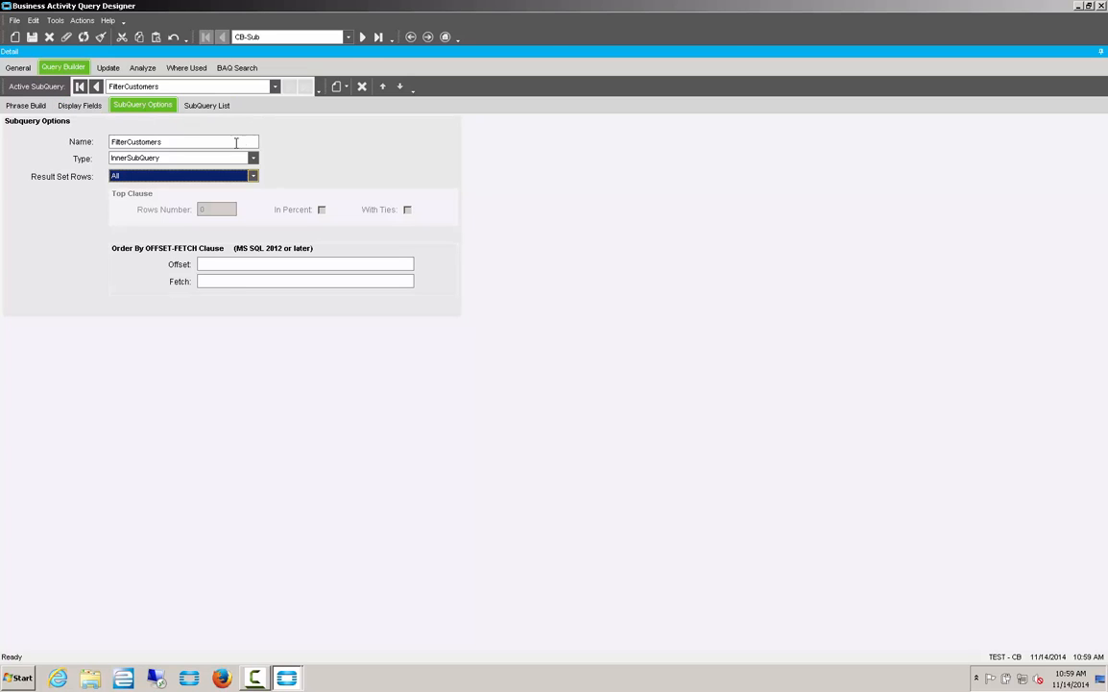
# - Check the FilterCustomers display fields and try to test and analyze the CB-Sub query
pyautogui.click(82, 105)
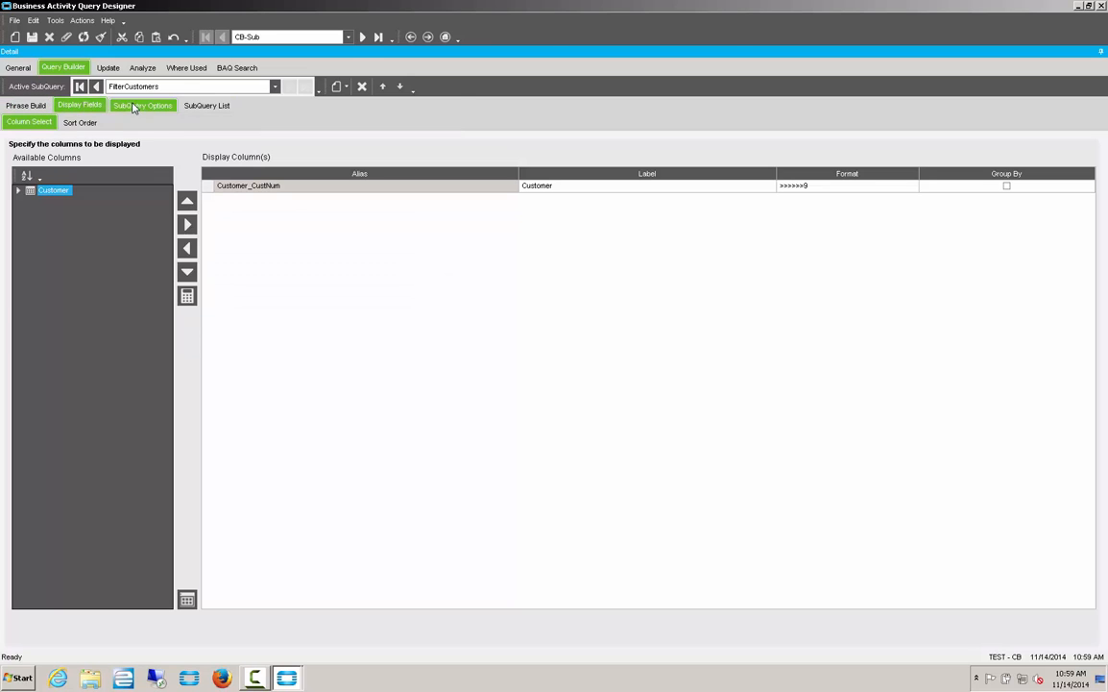
pyautogui.click(142, 67)
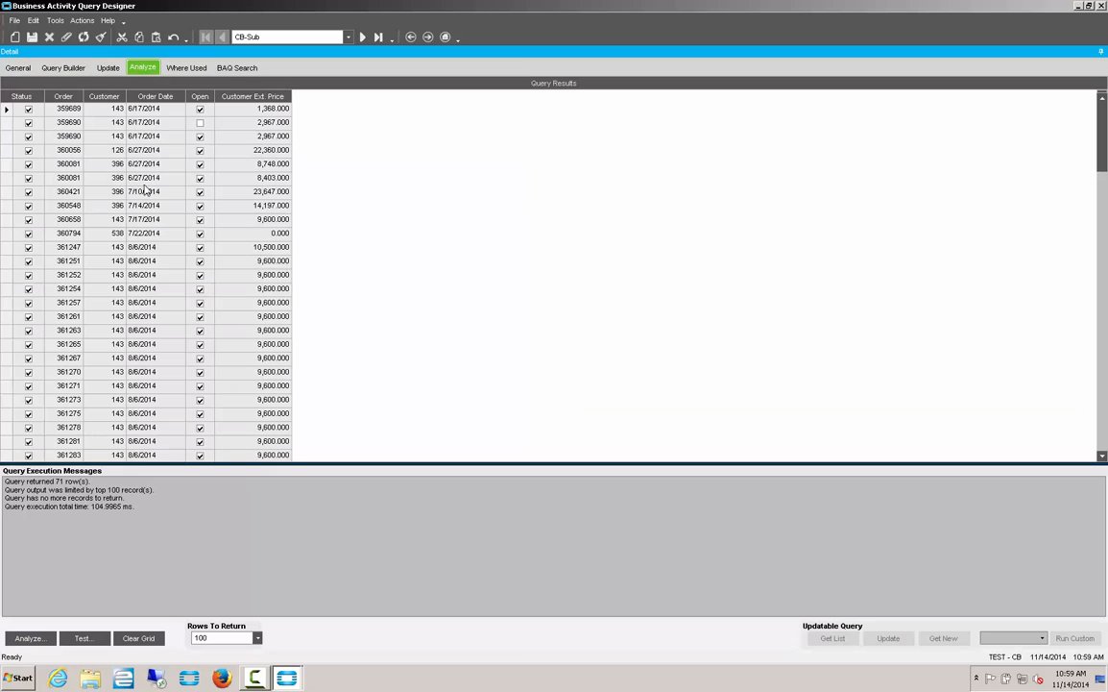
pyautogui.click(81, 638)
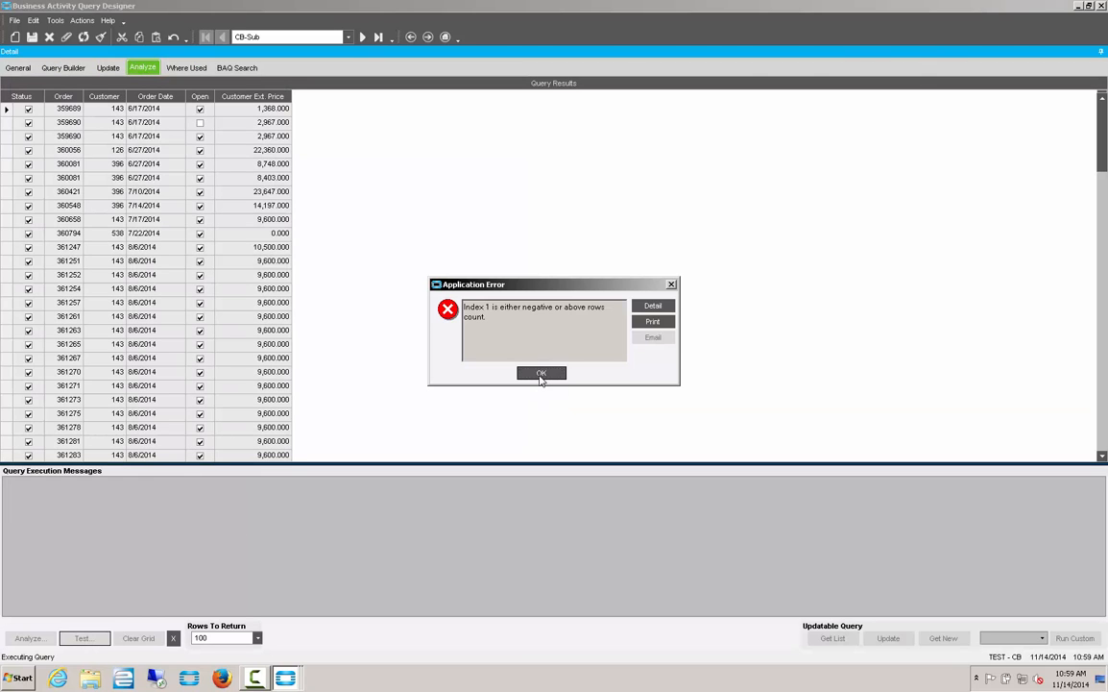
pyautogui.click(541, 374)
pyautogui.click(30, 638)
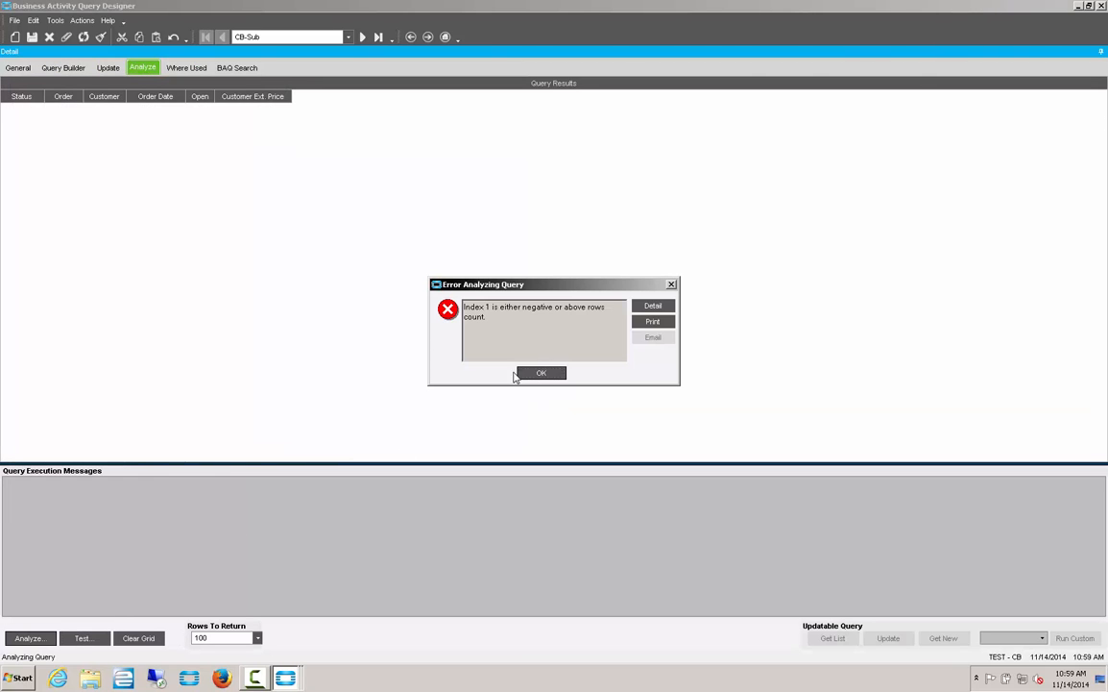
pyautogui.click(531, 373)
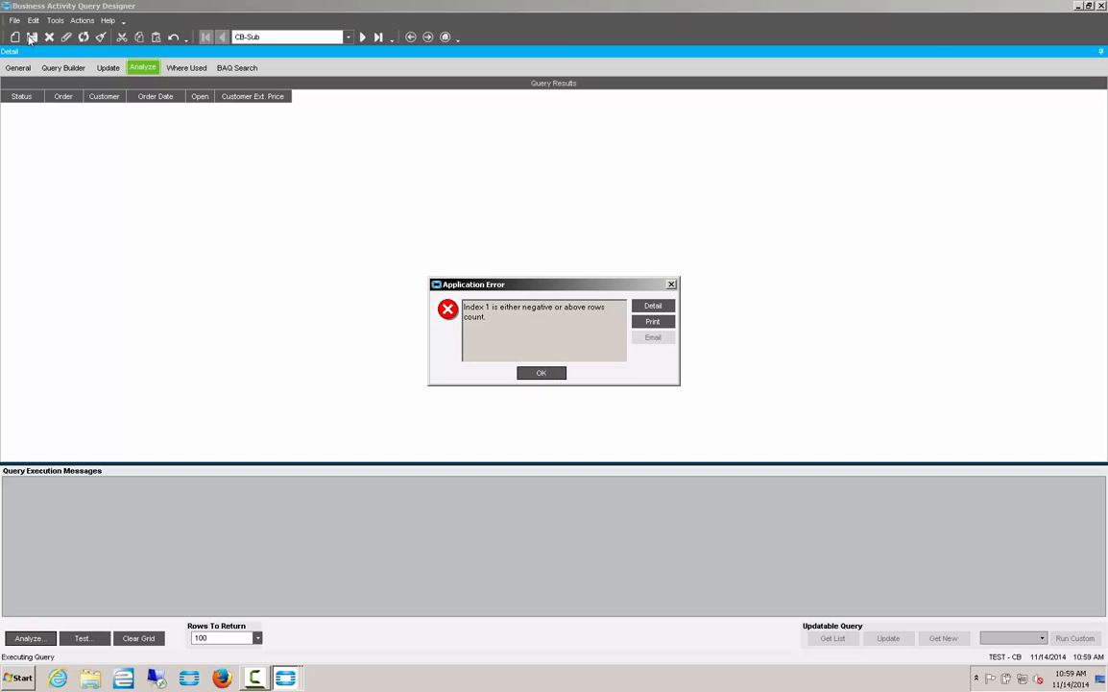
pyautogui.click(541, 373)
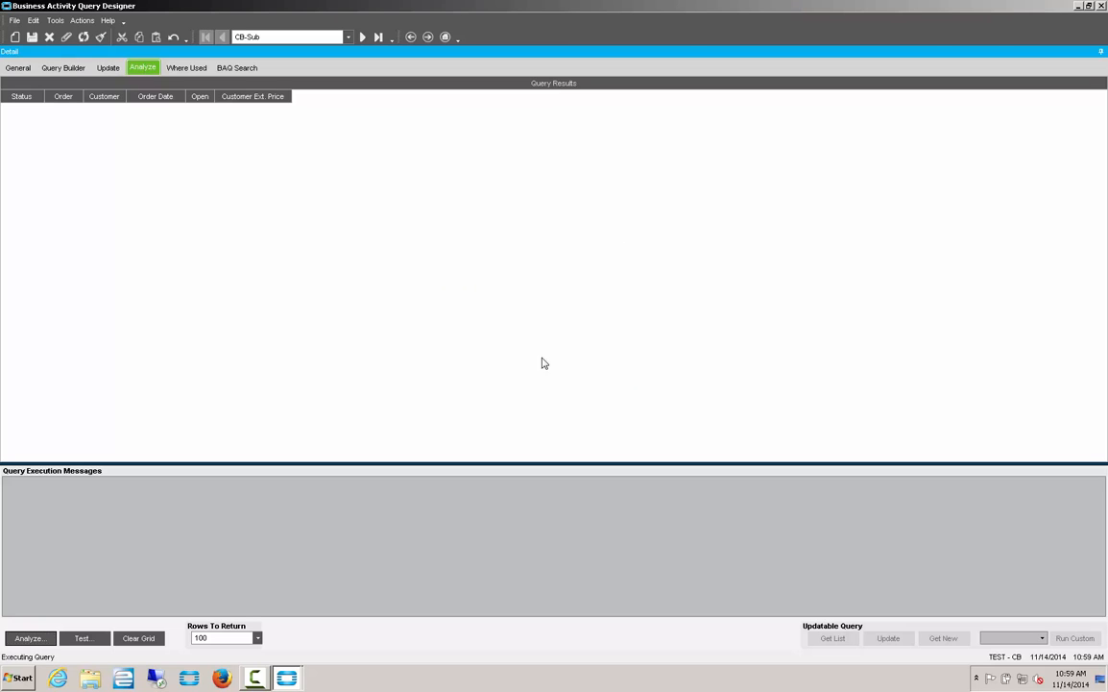
# - Clear the designer and reload the CB-Sub query by its query ID
pyautogui.click(100, 38)
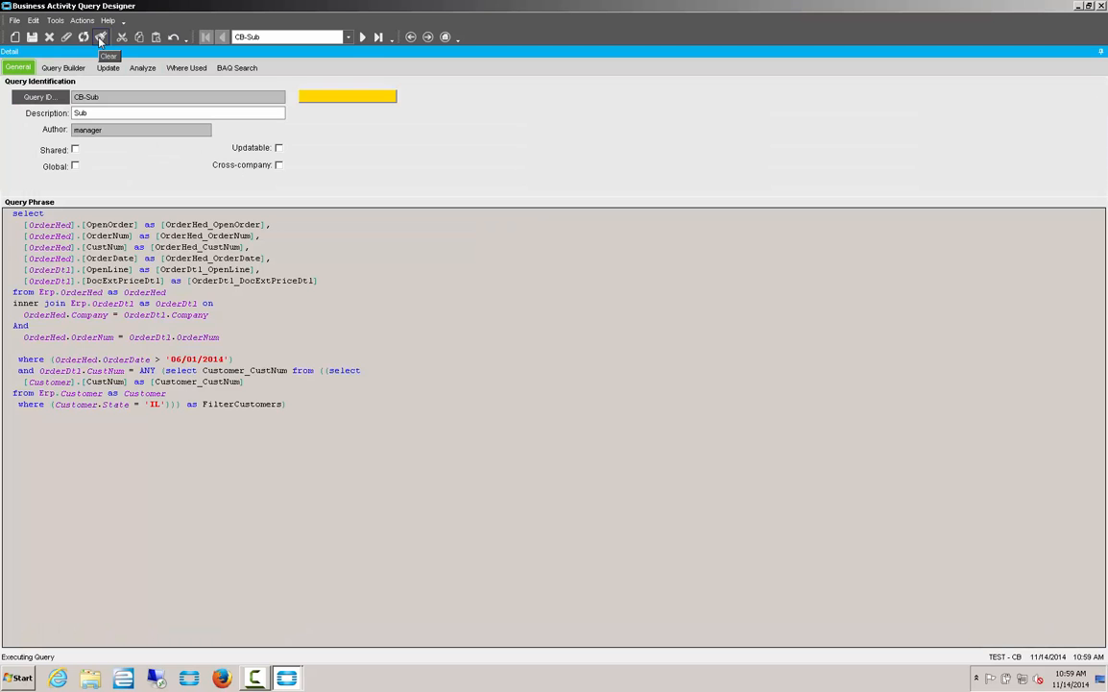
pyautogui.click(117, 98)
pyautogui.write('CB')
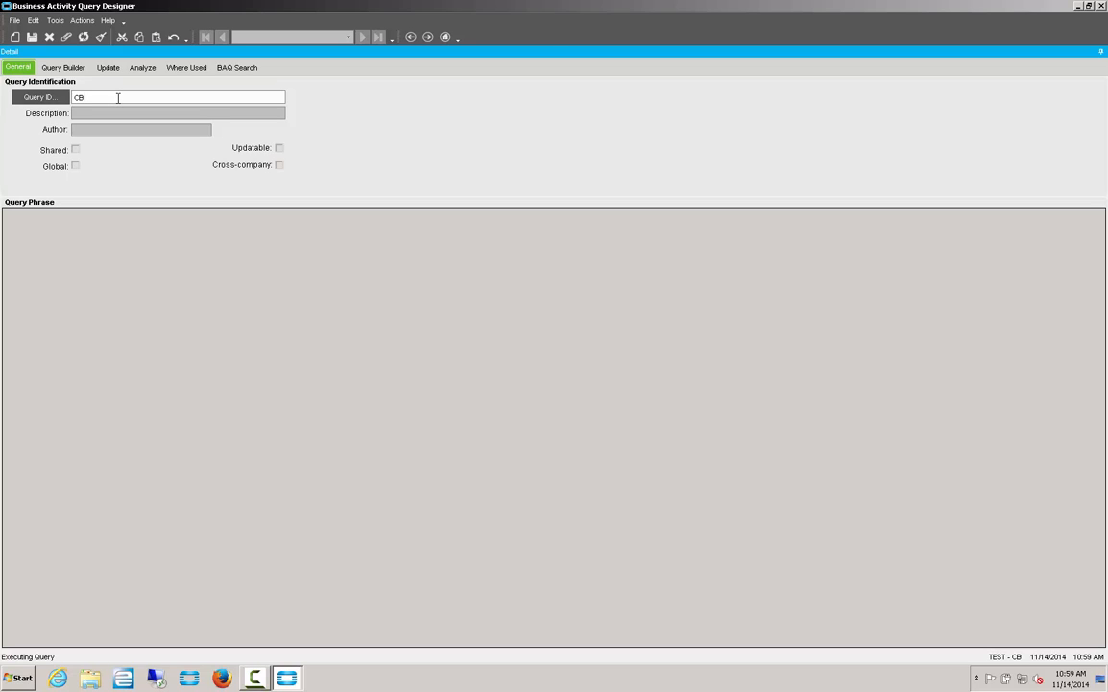
pyautogui.write('-Sub')
pyautogui.press('Tab')
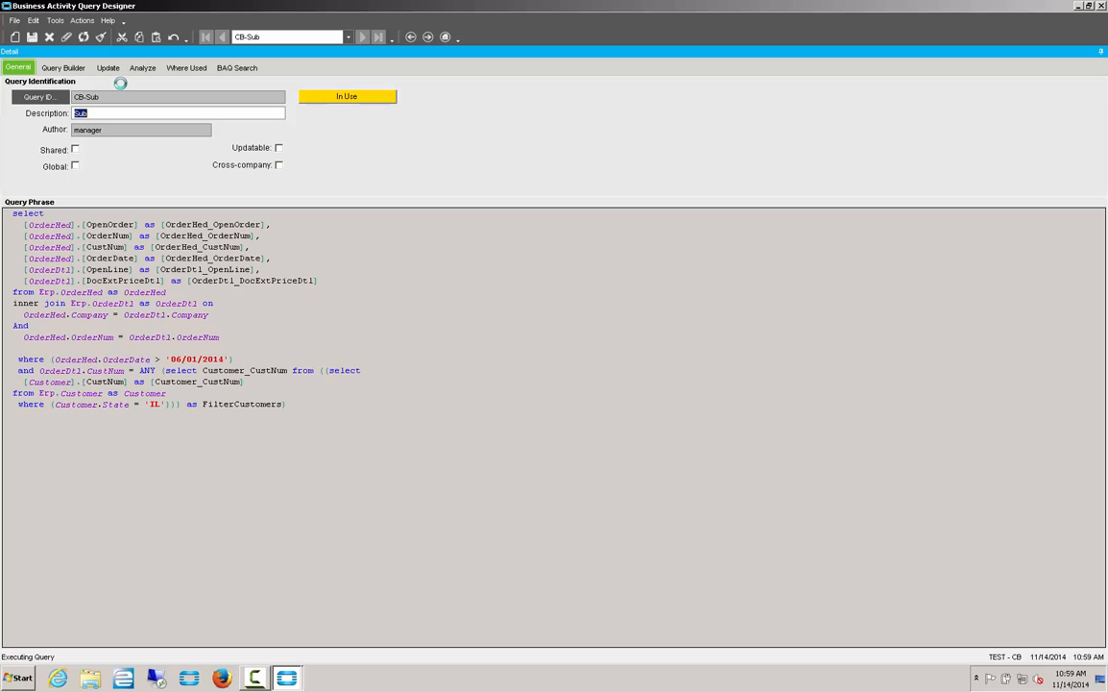
# - Analyze the syntax of the reloaded CB-Sub query and test its results
pyautogui.click(140, 68)
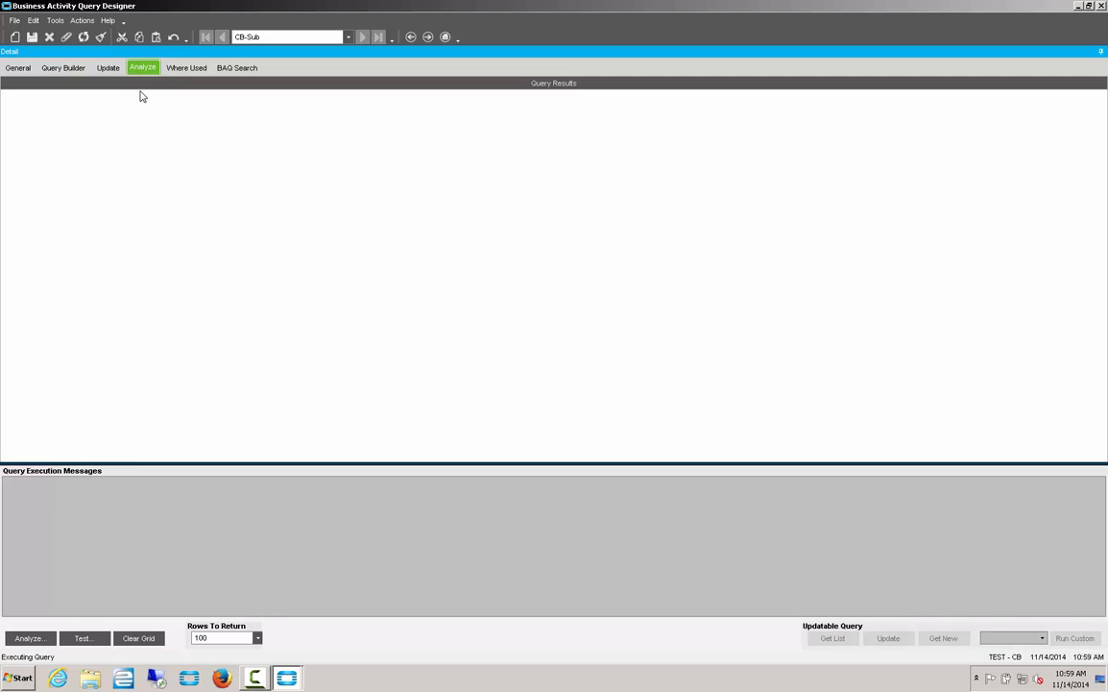
pyautogui.click(32, 637)
pyautogui.click(82, 639)
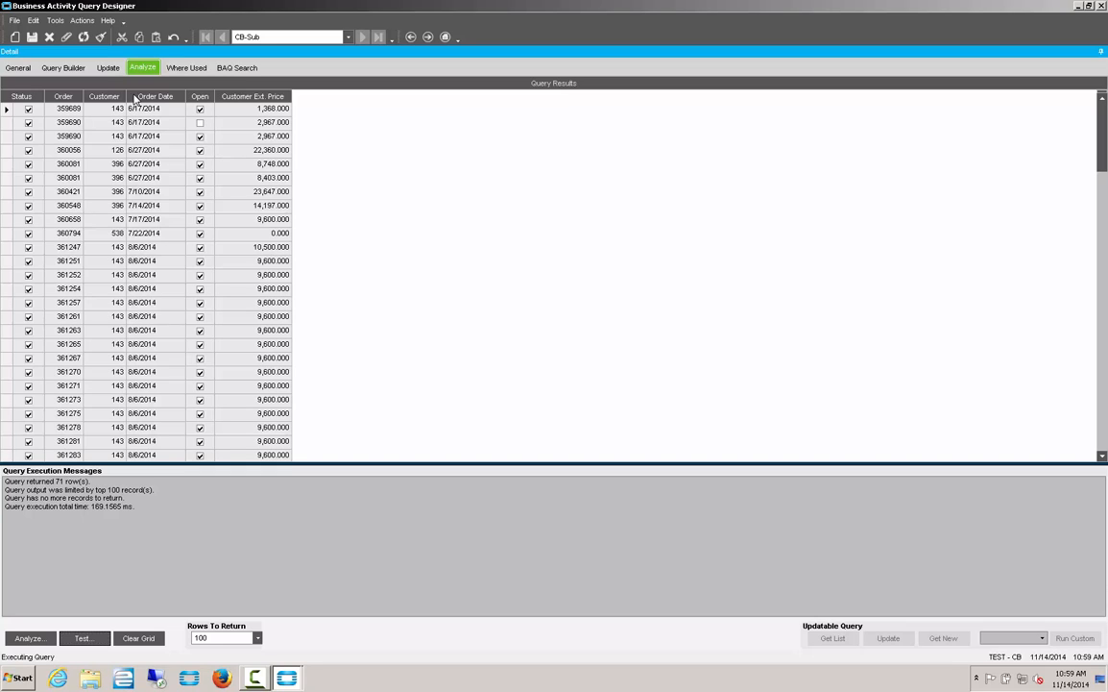
# - Define an nvarchar query parameter named State with the default value IL
pyautogui.click(82, 21)
pyautogui.click(132, 146)
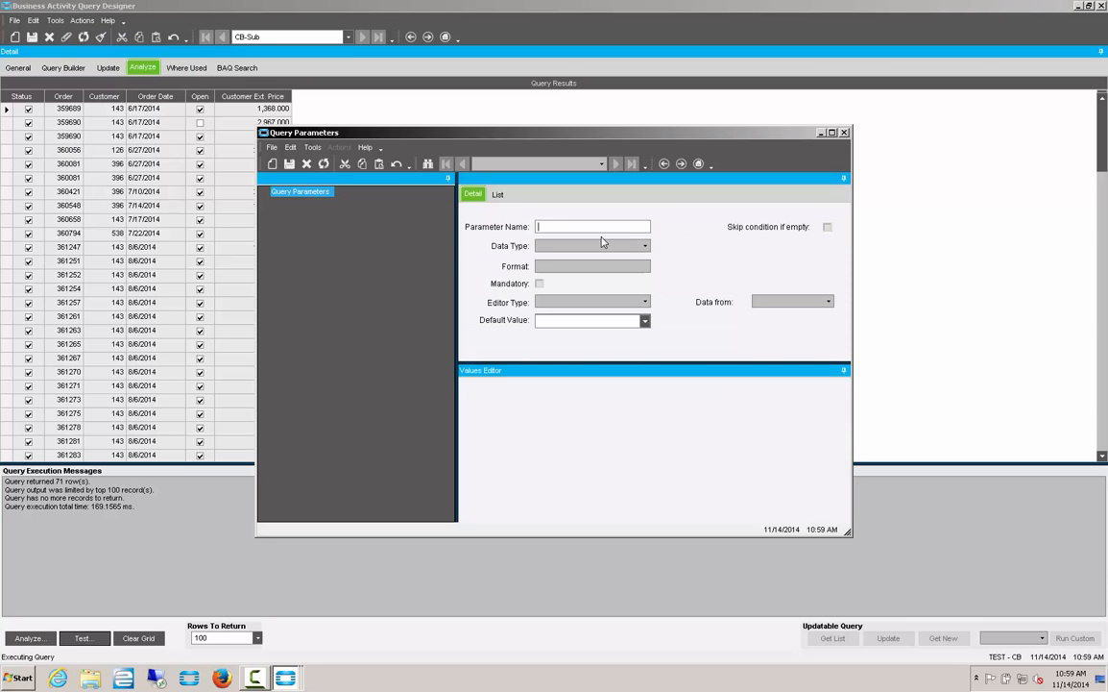
pyautogui.write('State')
pyautogui.press('Tab')
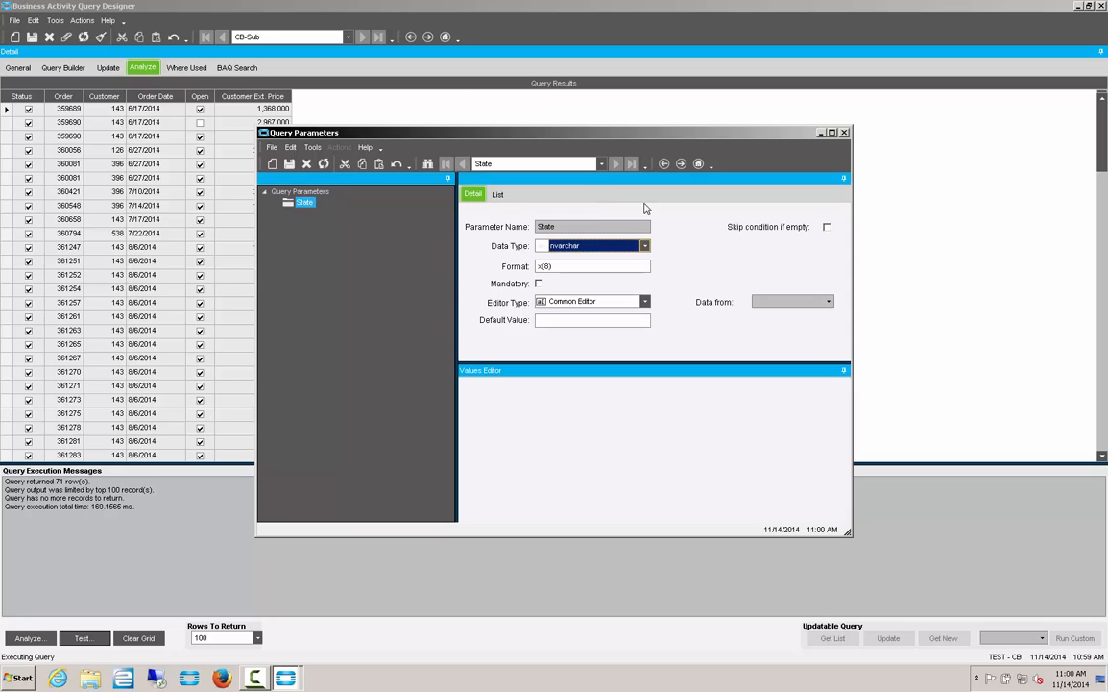
pyautogui.click(577, 319)
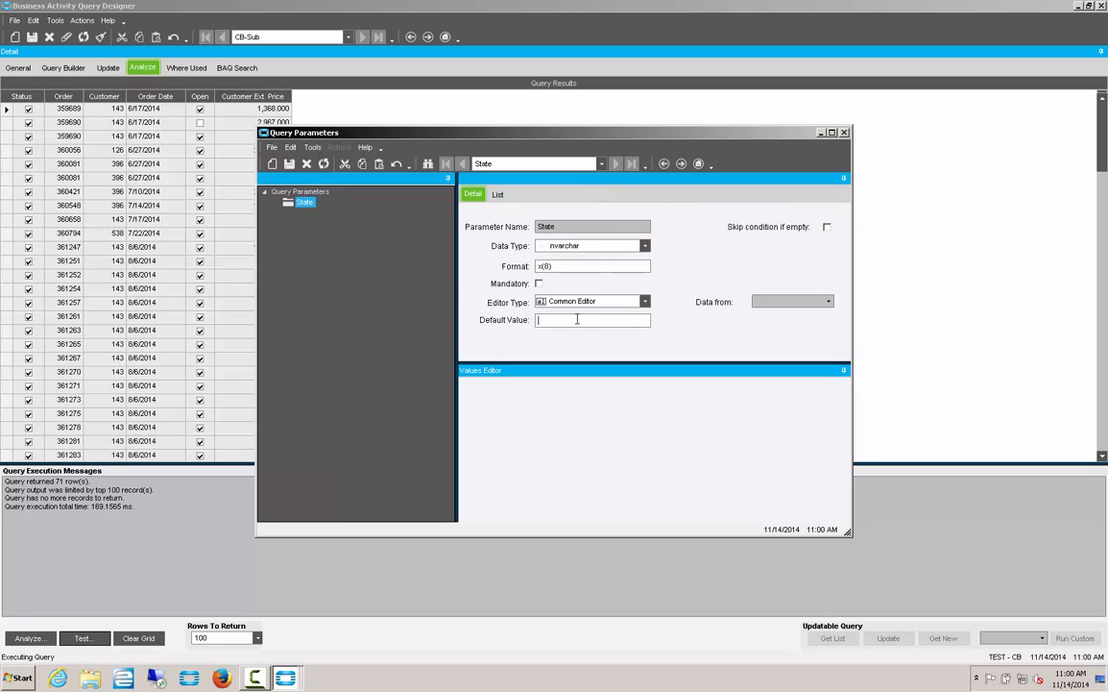
pyautogui.write('IL')
# - Add a query parameter named OrderDate with the date data type and default value 06/01/2014, and close the parameter definitions
pyautogui.click(272, 163)
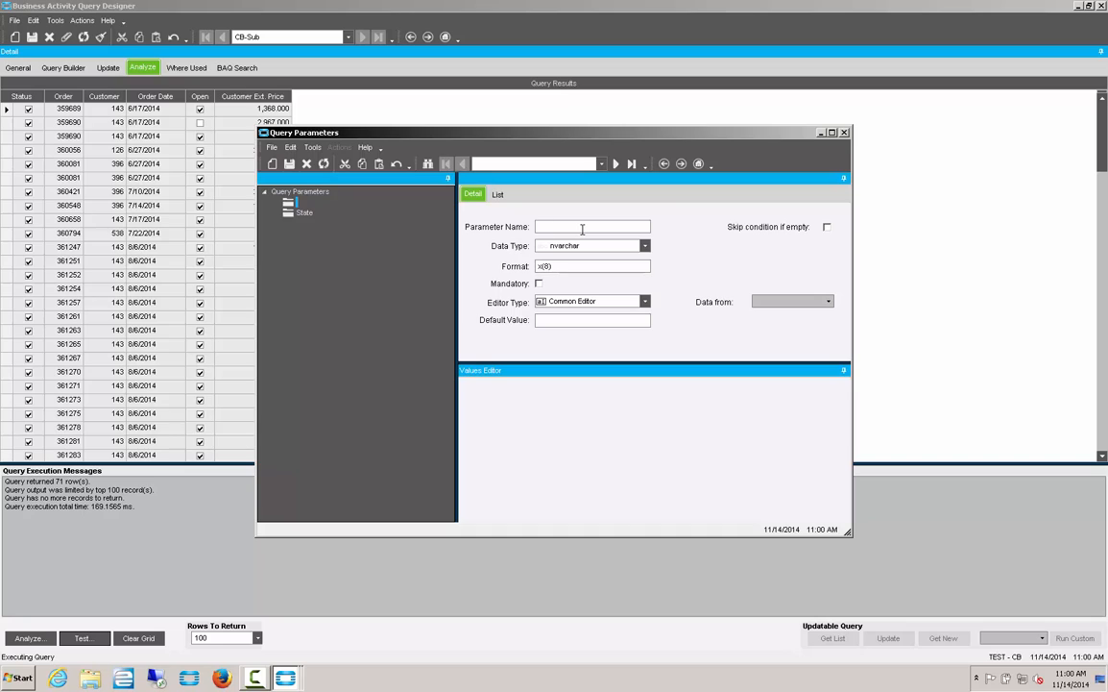
pyautogui.write('OrderDate')
pyautogui.press('Tab')
pyautogui.click(643, 246)
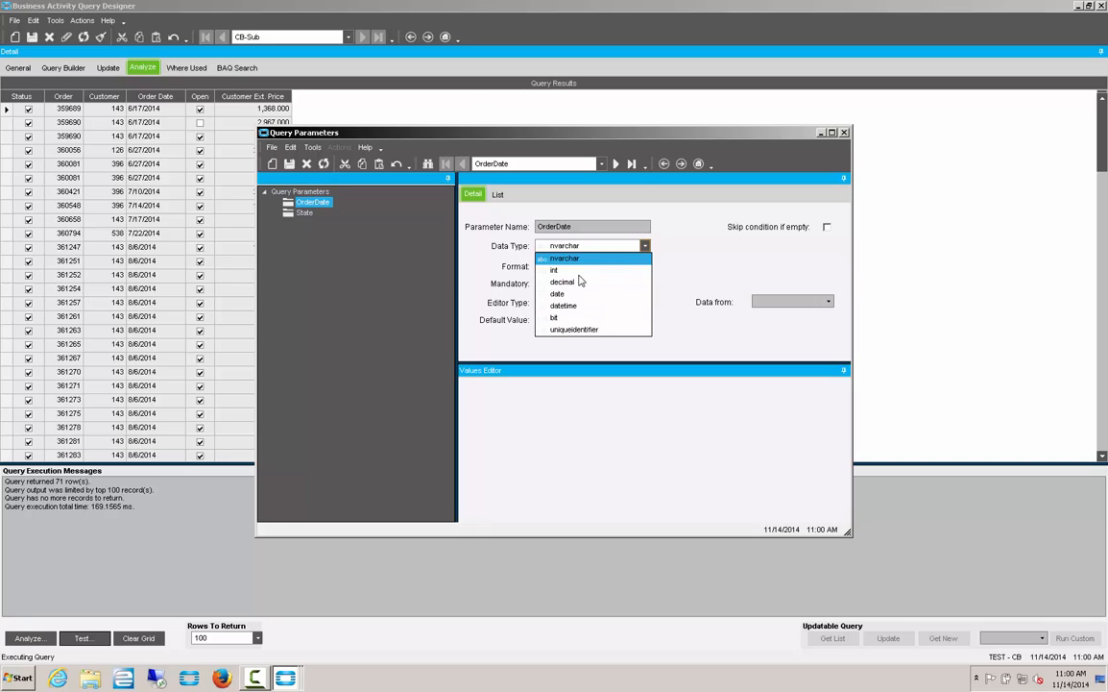
pyautogui.click(565, 293)
pyautogui.click(569, 320)
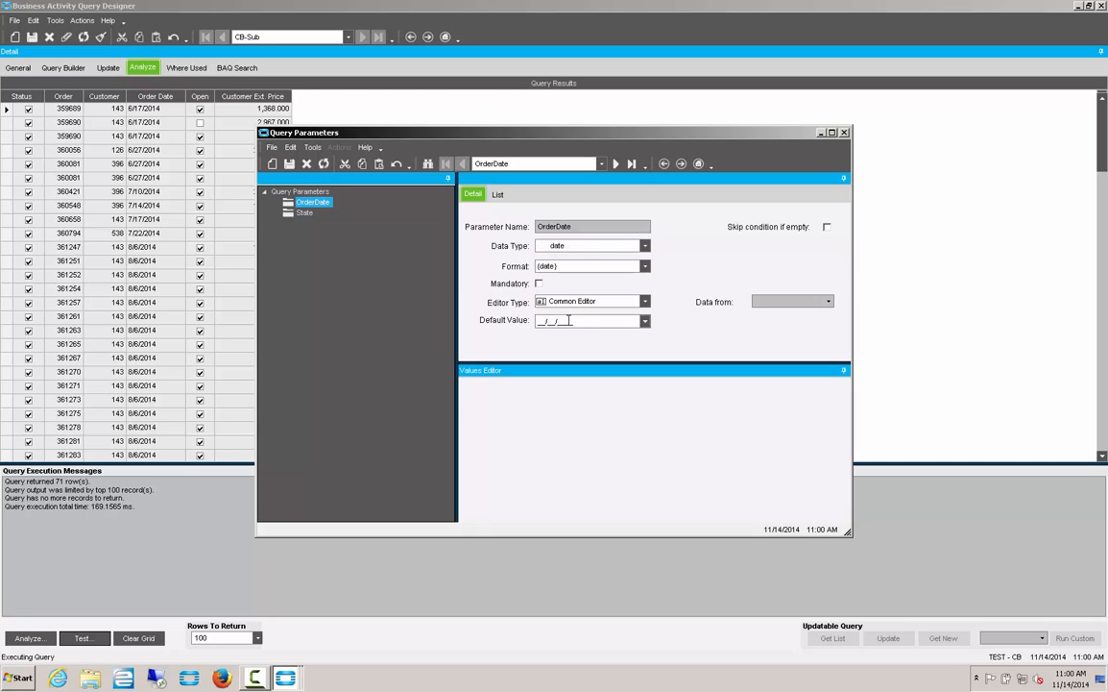
pyautogui.write('06/01/2014')
pyautogui.click(844, 133)
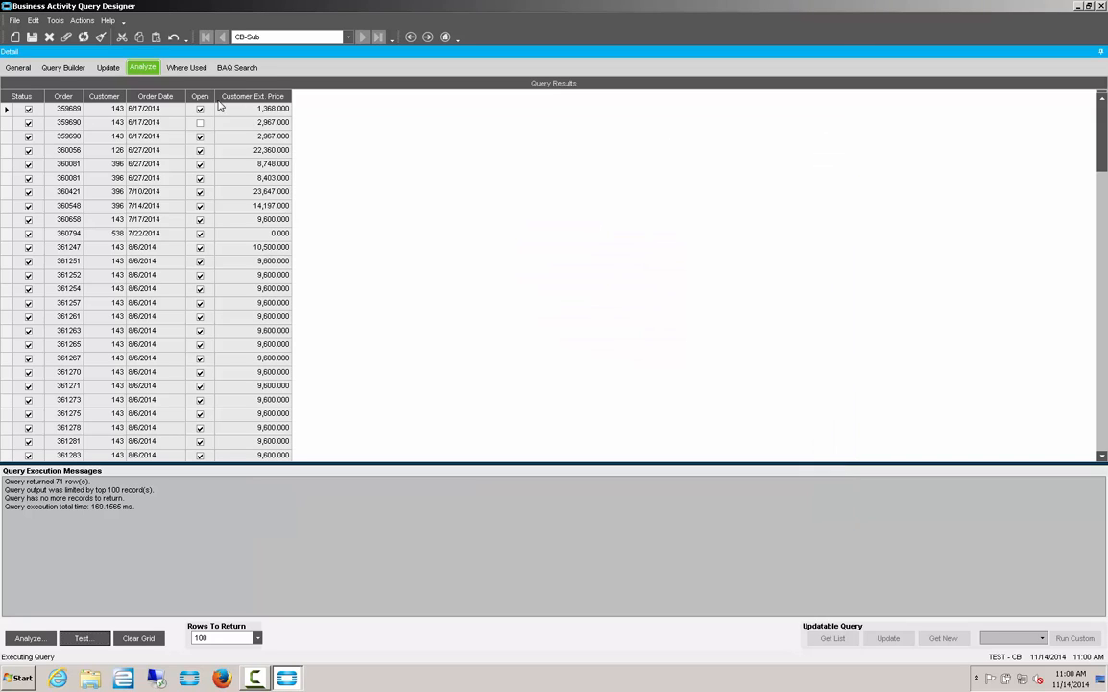
# - Make the OrderHed table's OrderDate criterion in OrderDetails compare against the OrderDate parameter instead of a constant
pyautogui.click(62, 67)
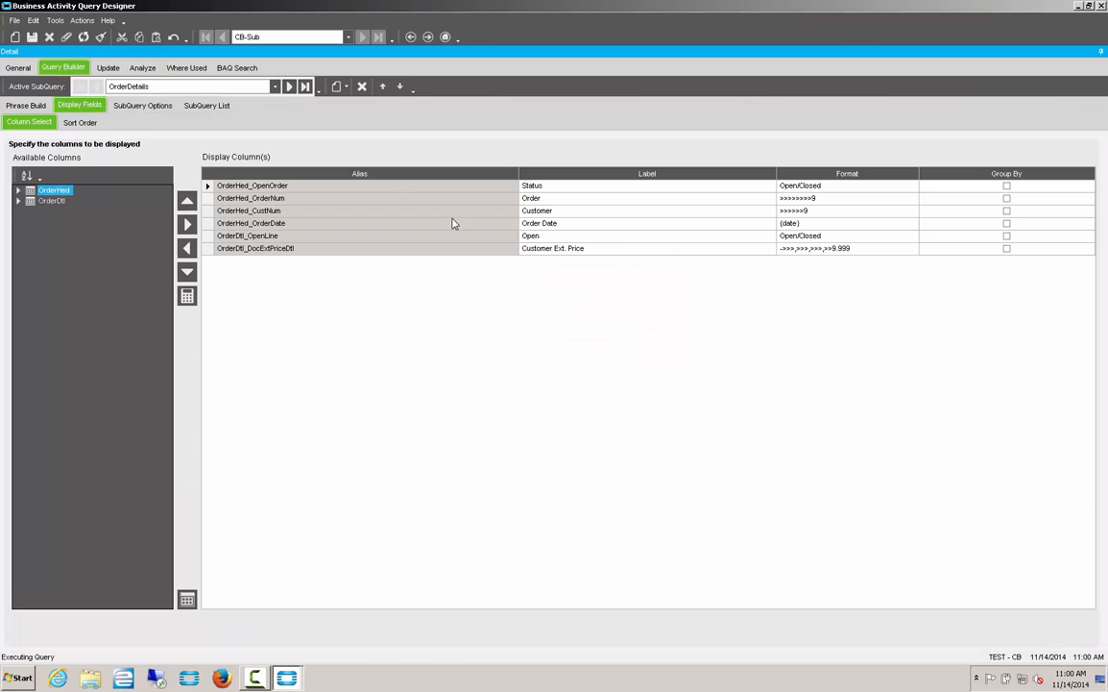
pyautogui.click(26, 104)
pyautogui.click(293, 169)
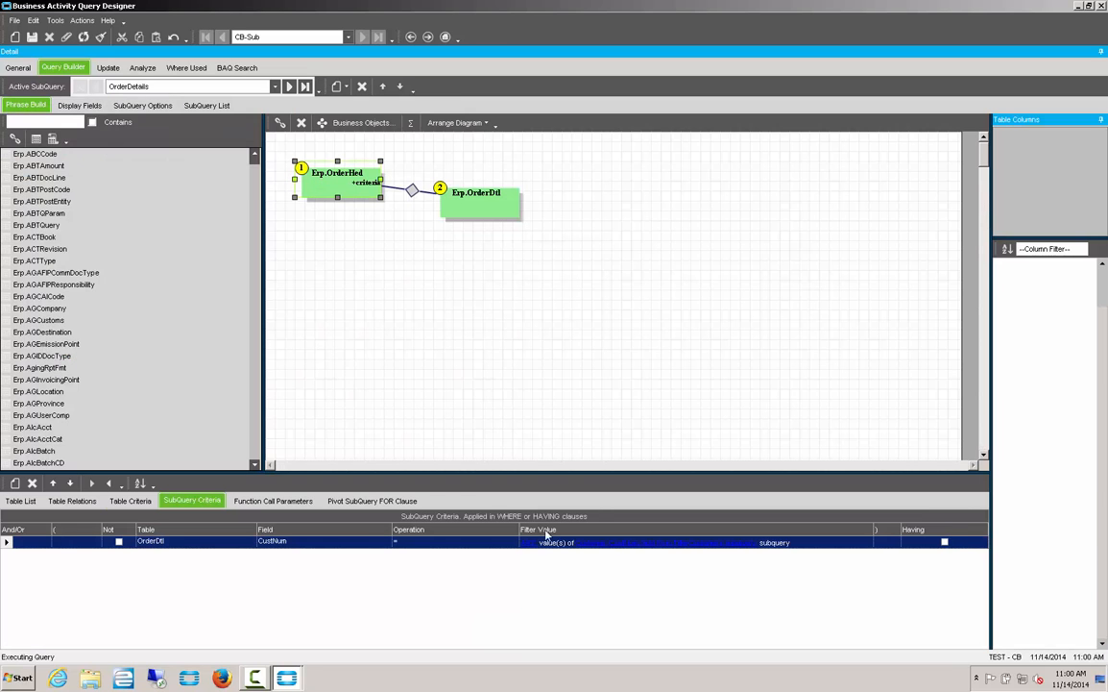
pyautogui.click(580, 544)
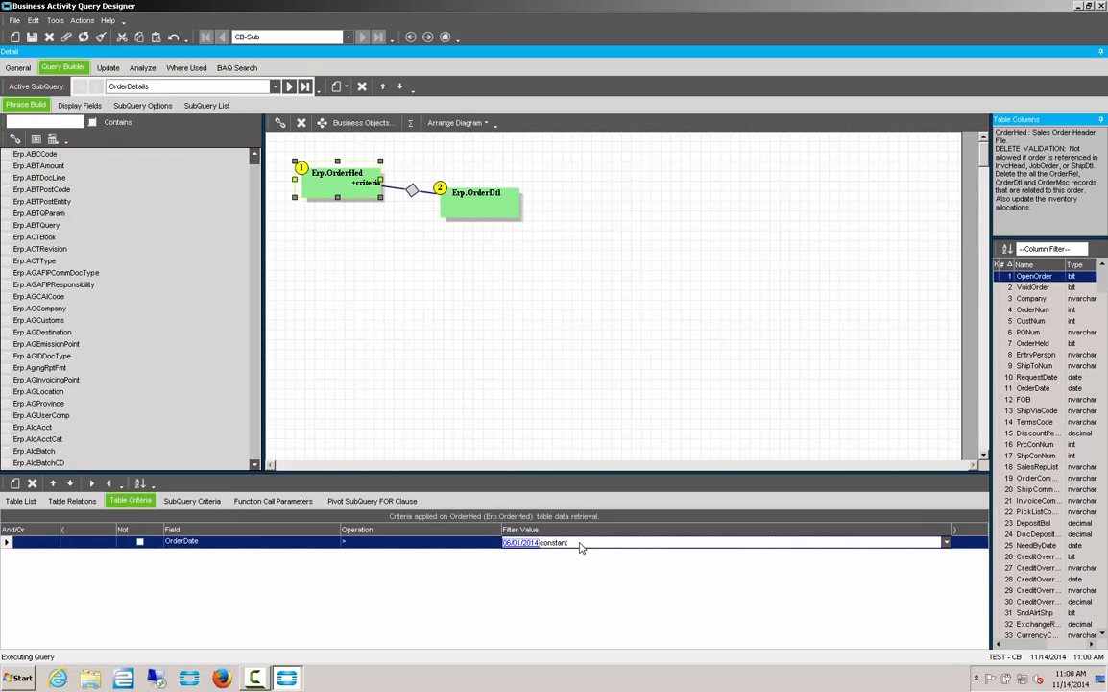
pyautogui.click(577, 545)
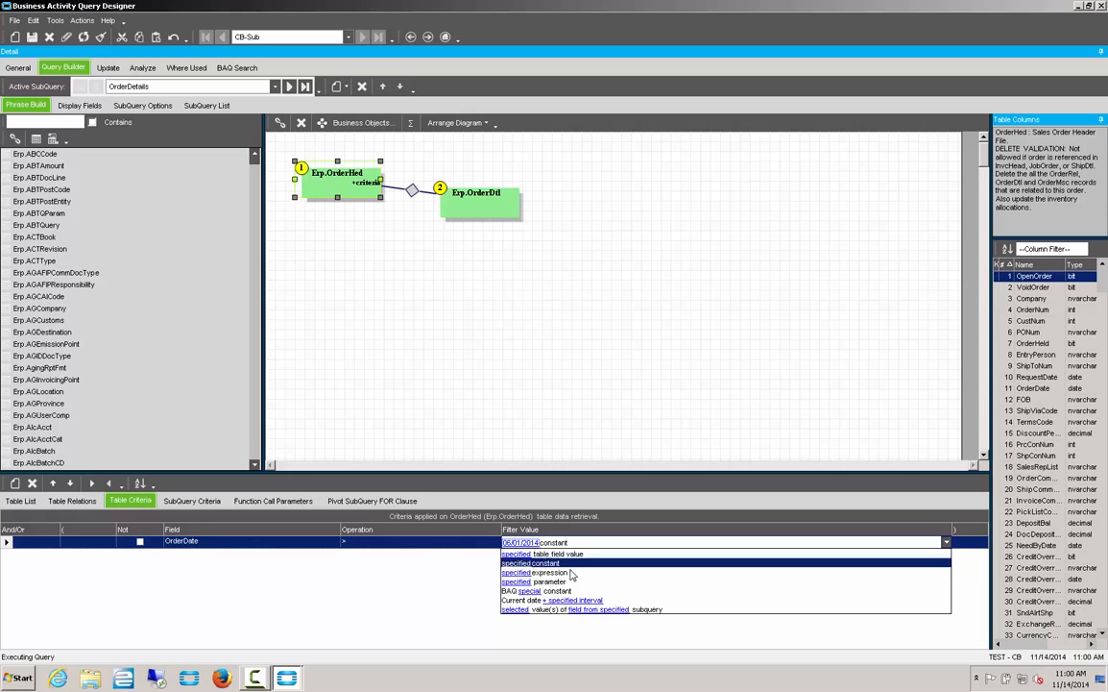
pyautogui.click(524, 582)
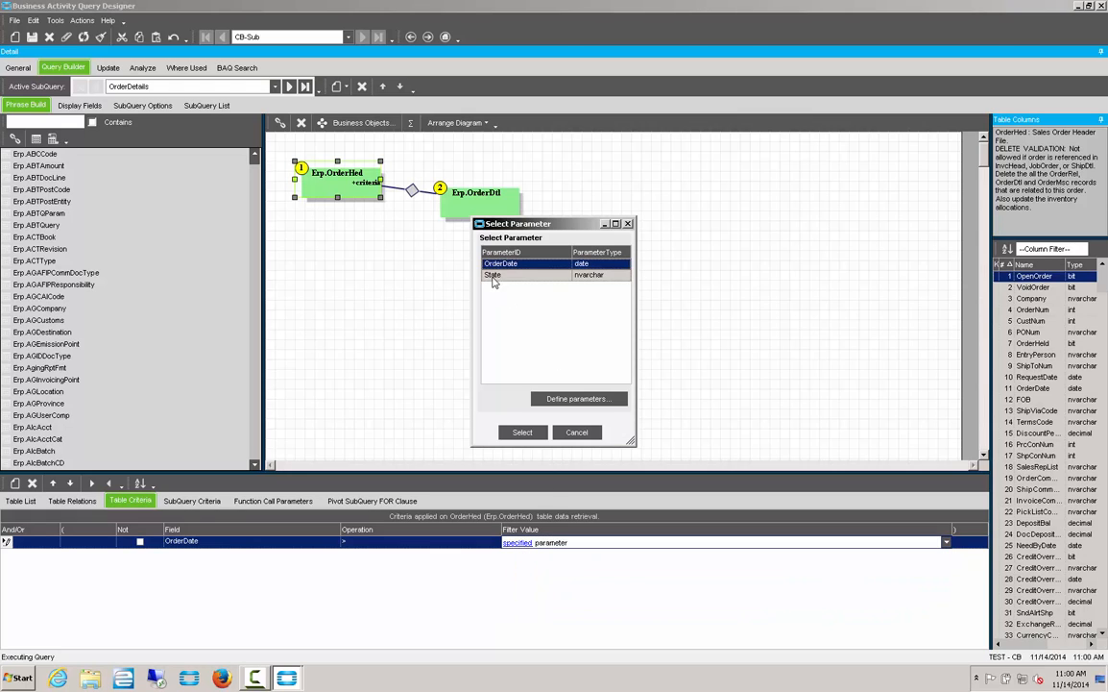
pyautogui.click(519, 431)
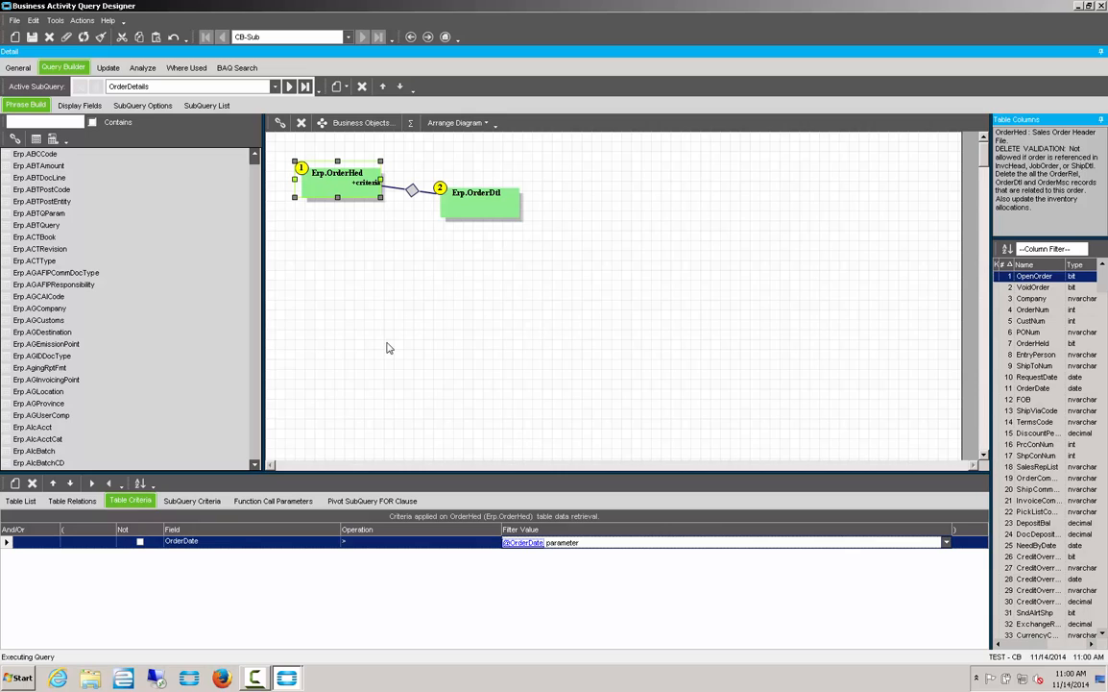
# - In the FilterCustomers subquery, make the Customer table's State criterion compare against the State parameter instead of a constant, and save the query
pyautogui.click(252, 86)
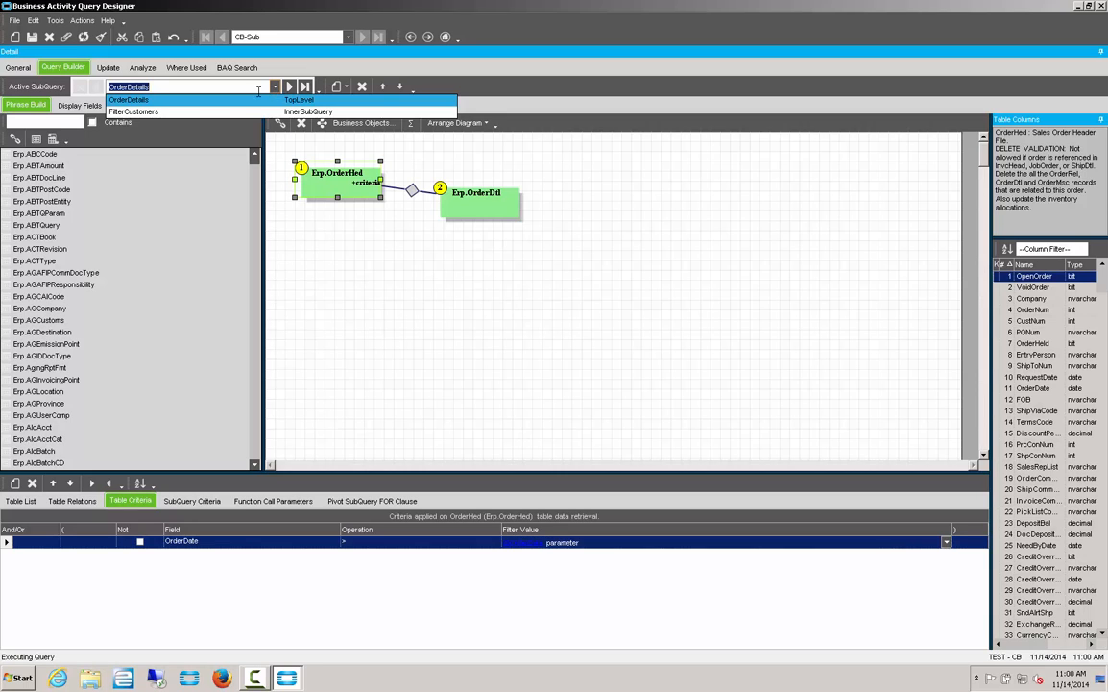
pyautogui.click(193, 112)
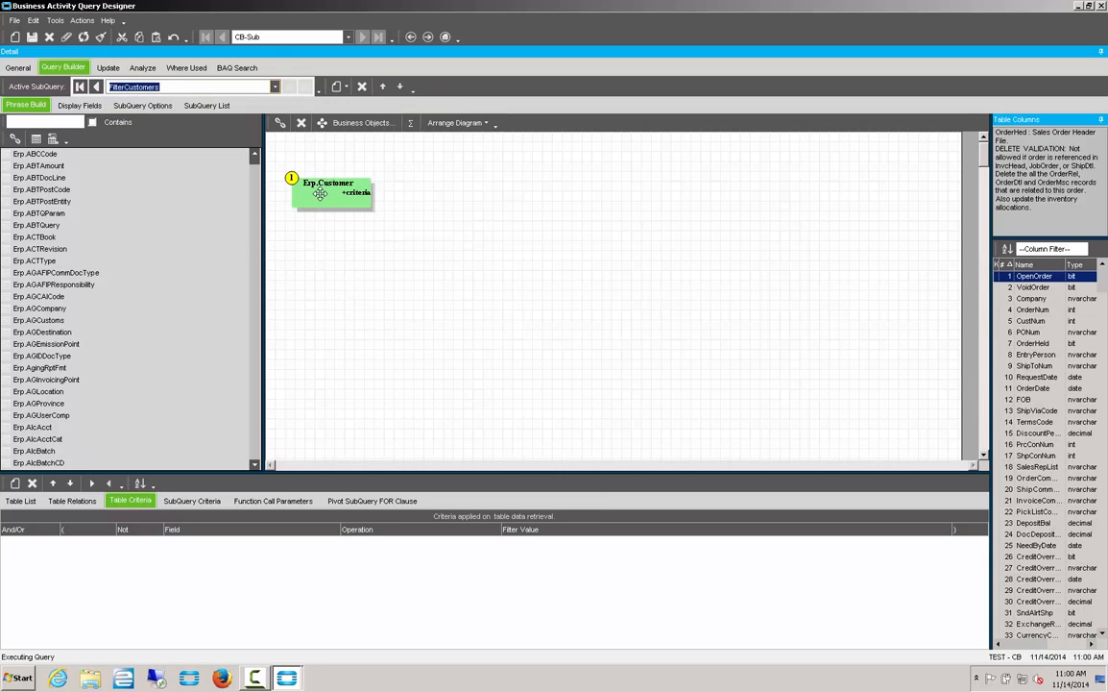
pyautogui.click(319, 193)
pyautogui.click(512, 544)
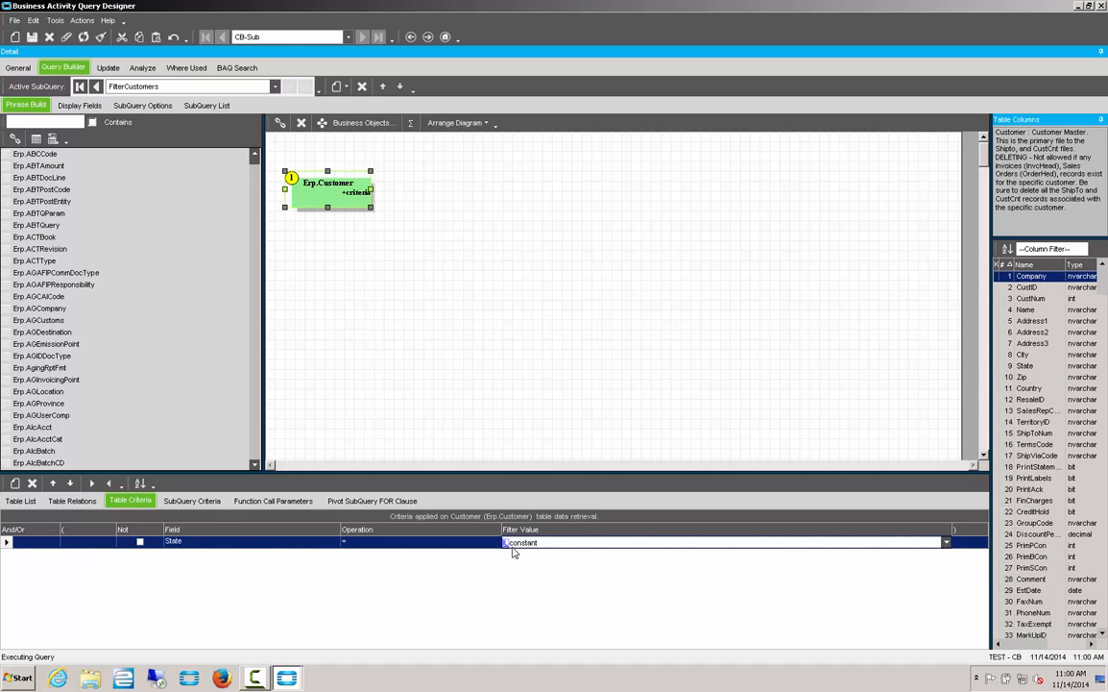
pyautogui.click(526, 545)
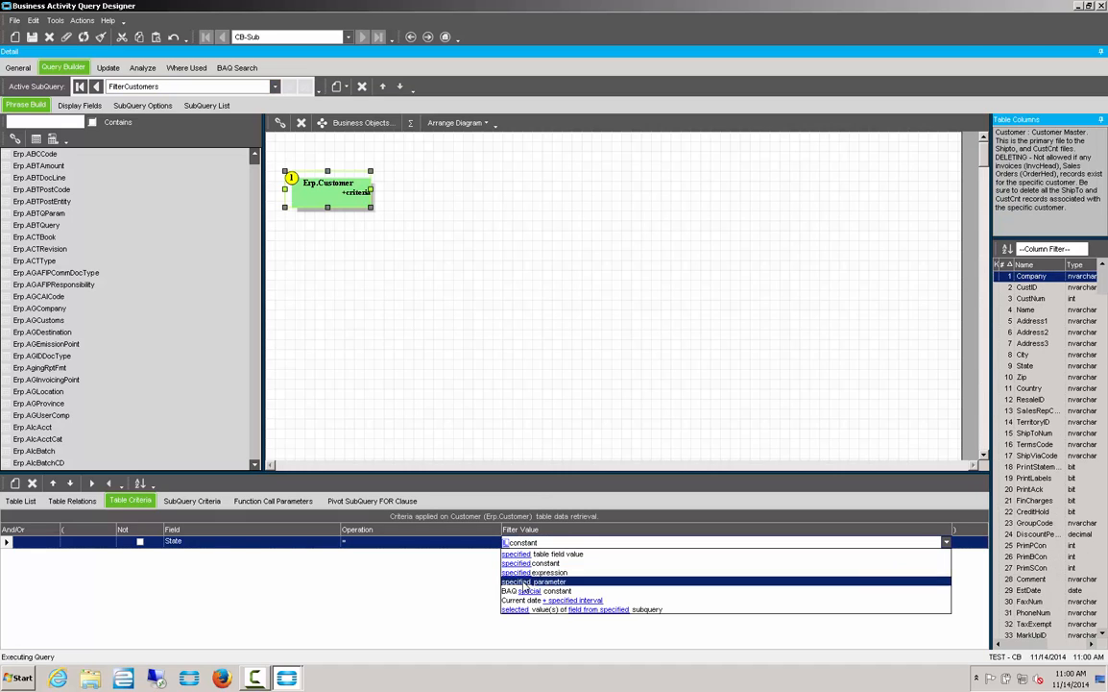
pyautogui.click(525, 582)
pyautogui.click(495, 275)
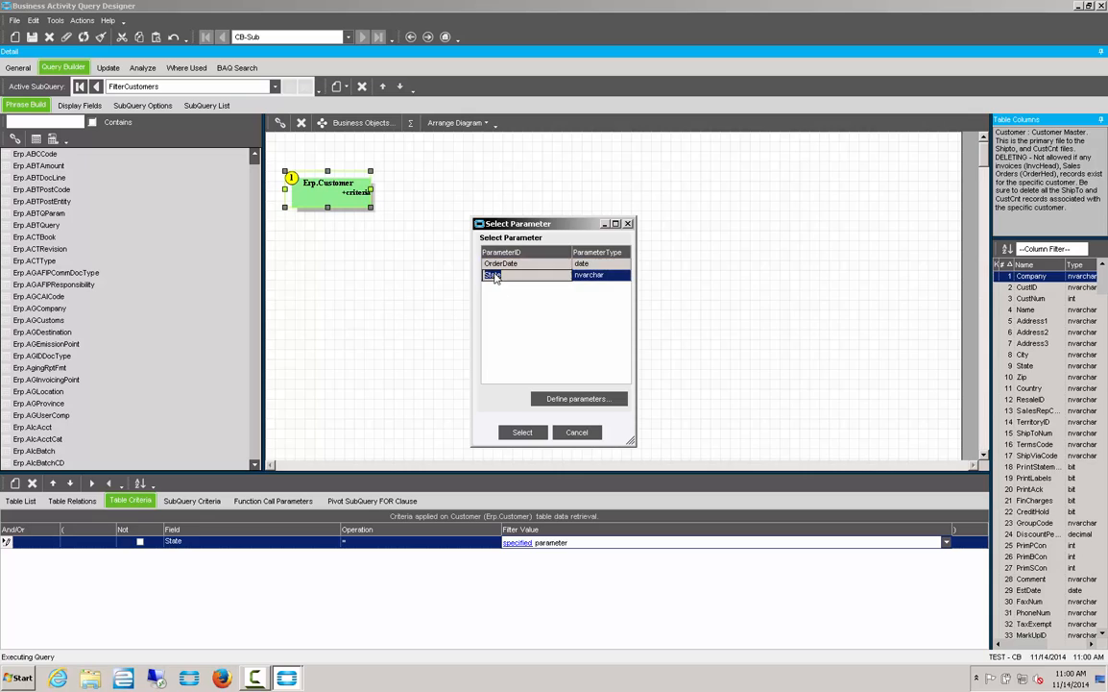
pyautogui.press('Return')
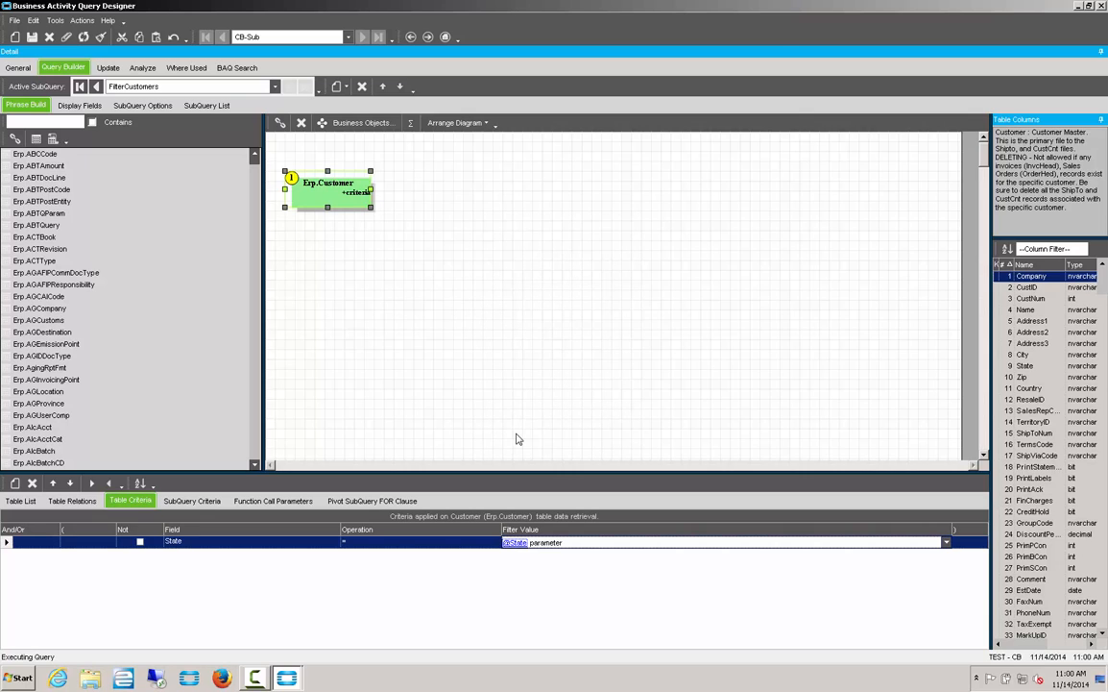
pyautogui.click(32, 36)
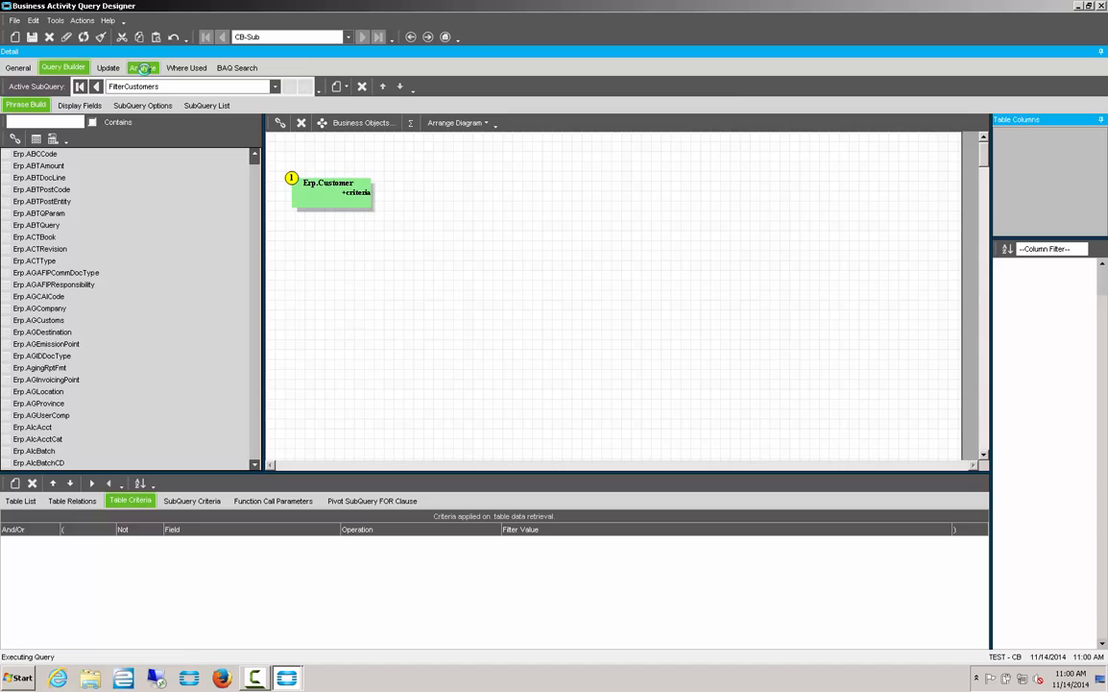
# - Analyze the saved query's syntax and test it with the default parameter values, OrderDate 06/01/2014 and State IL
pyautogui.click(142, 69)
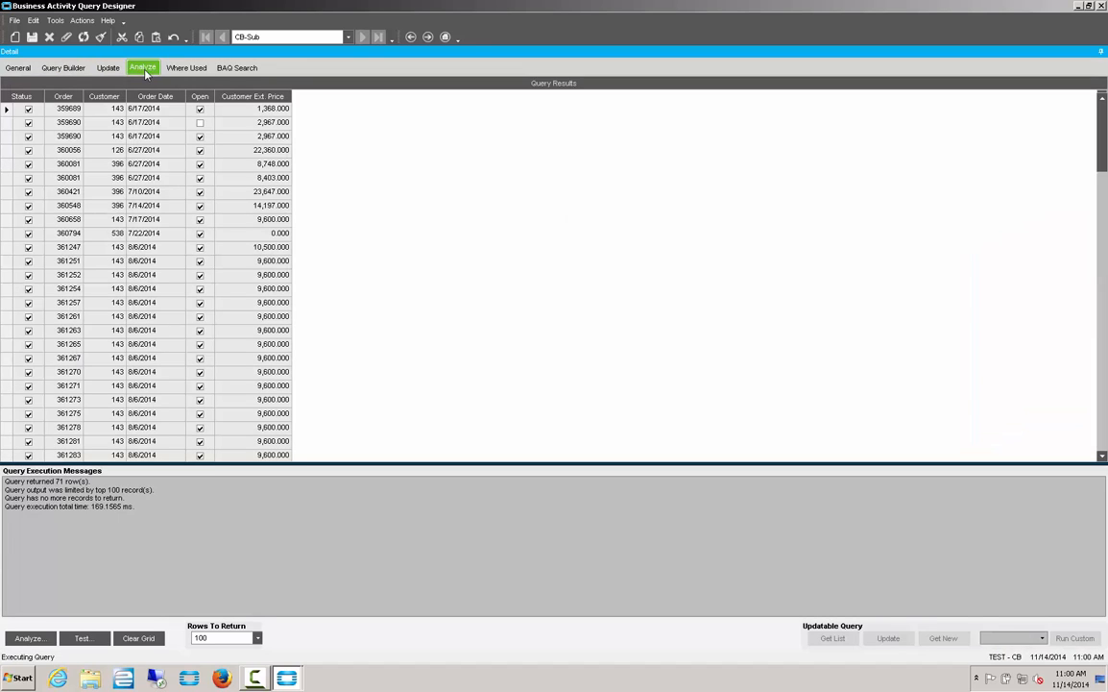
pyautogui.click(29, 638)
pyautogui.click(82, 638)
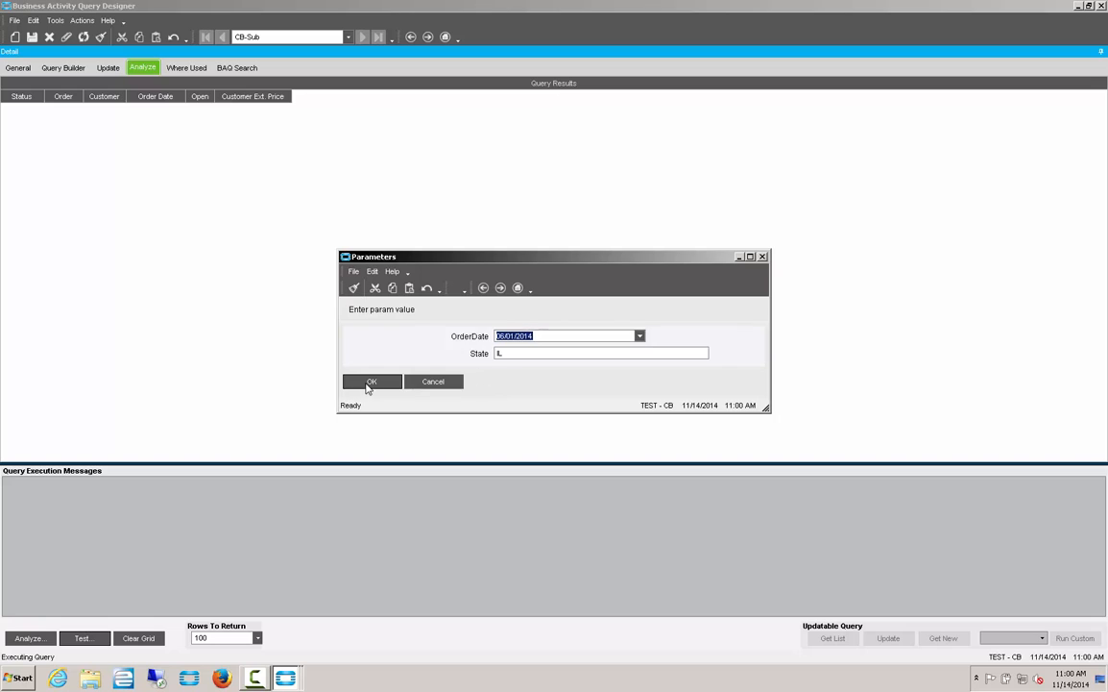
pyautogui.click(368, 383)
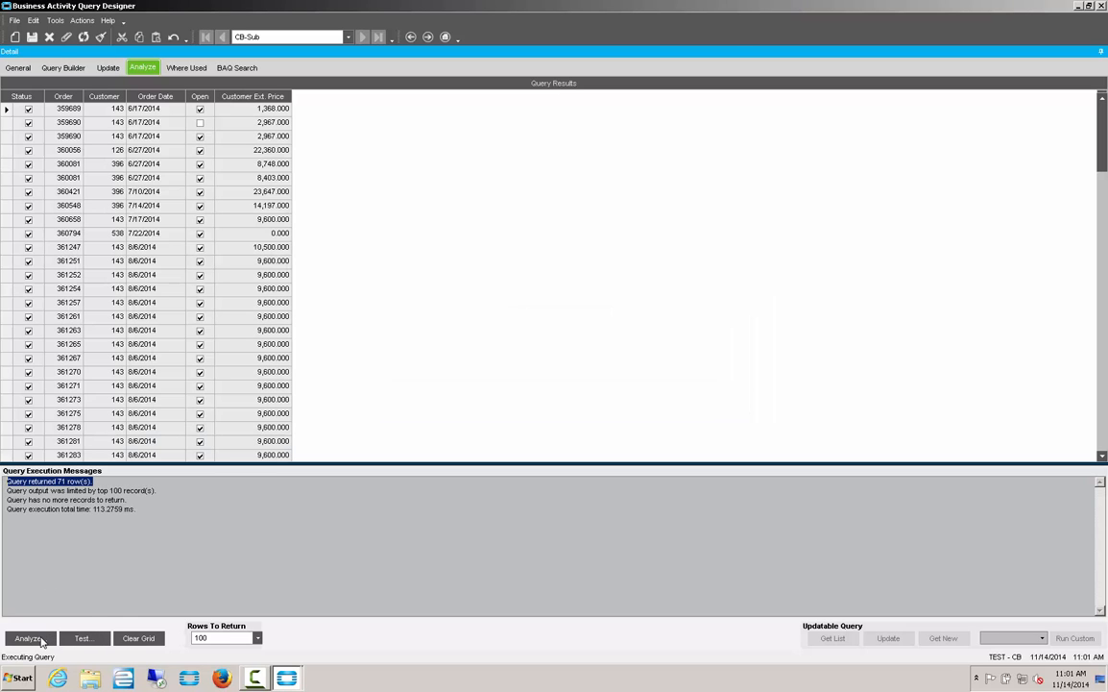
# - Test the query again with the State parameter set to IN and check the returned row count
pyautogui.click(81, 640)
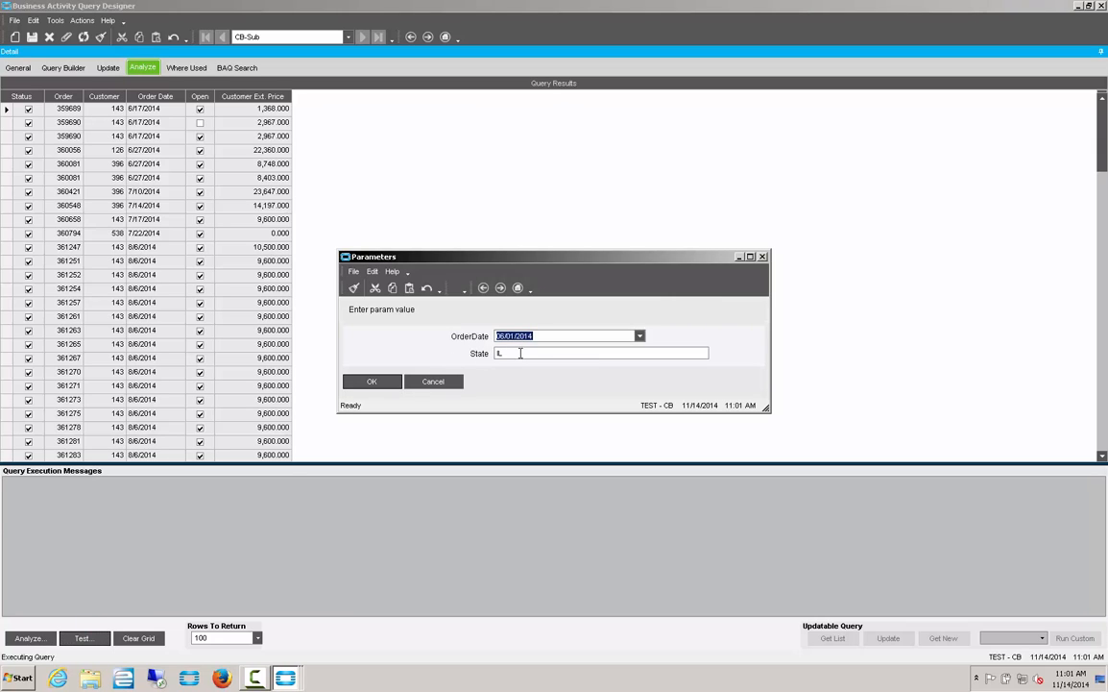
pyautogui.moveTo(520, 354); pyautogui.dragTo(462, 359)
pyautogui.write('IN')
pyautogui.click(382, 382)
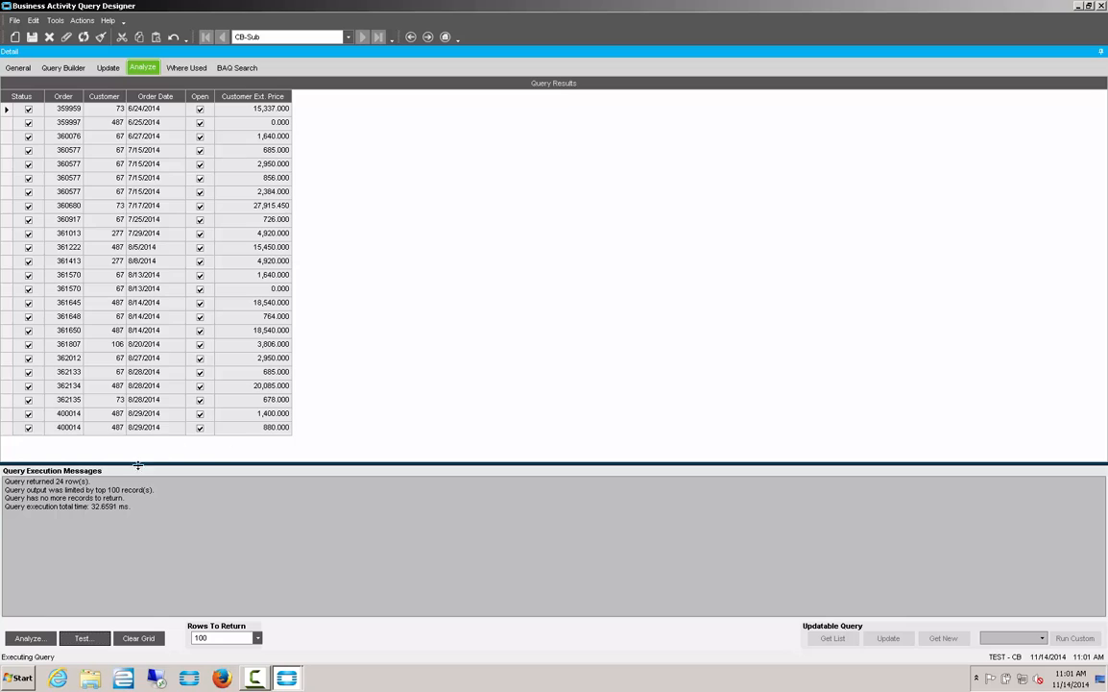
pyautogui.moveTo(93, 481); pyautogui.dragTo(4, 478)
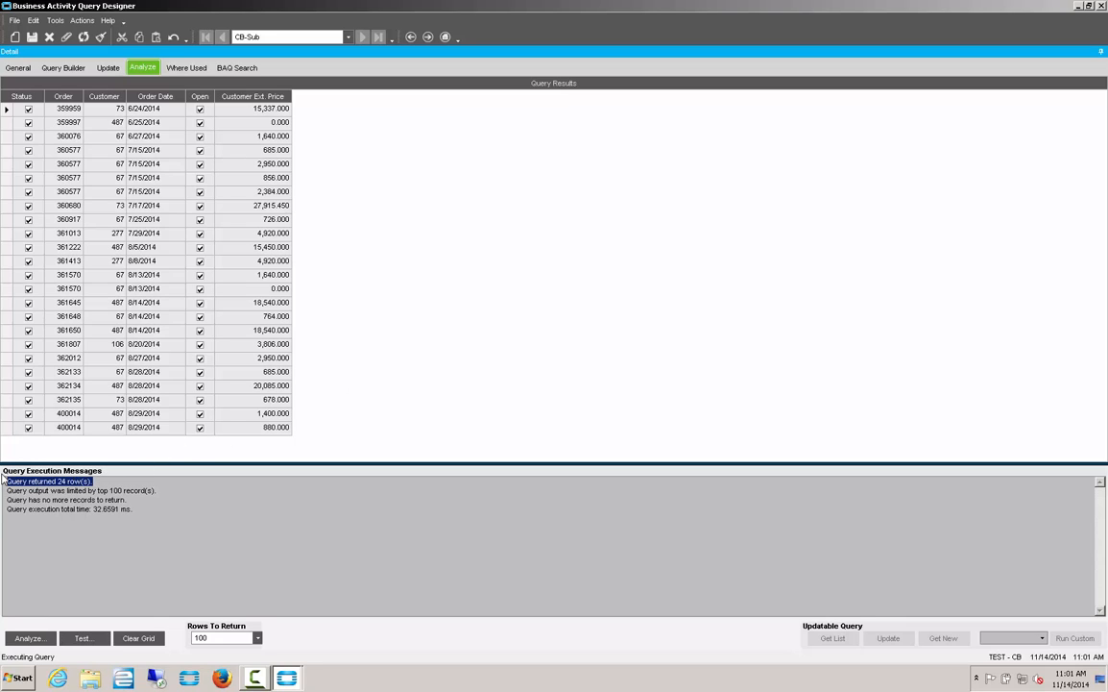